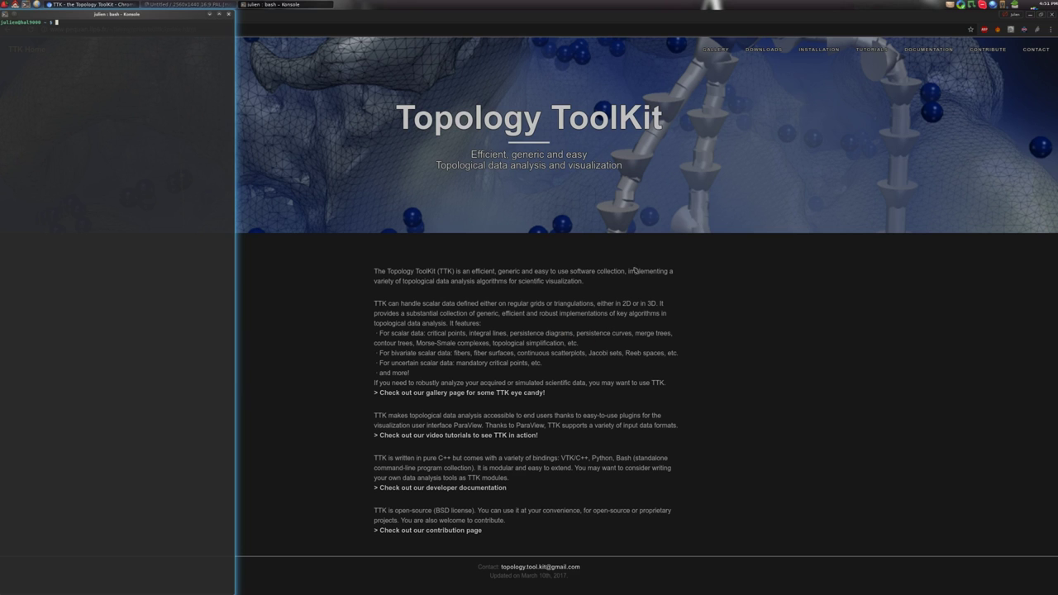
Open the TTK Gallery page and scroll down to the Built-in Example 1 screenshots
left_click(717, 50)
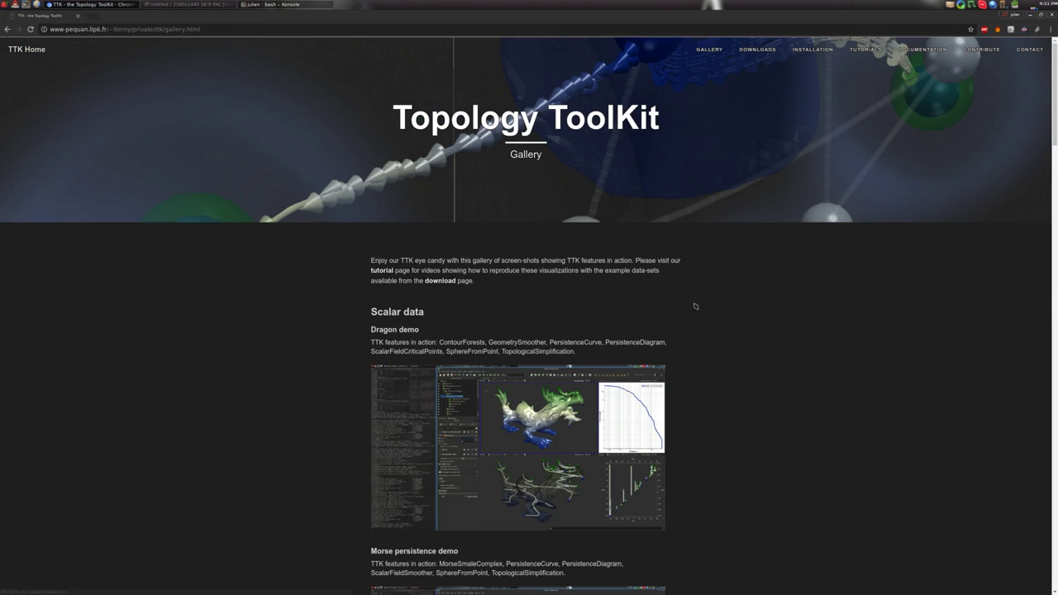
scroll(692, 303, "down", 7)
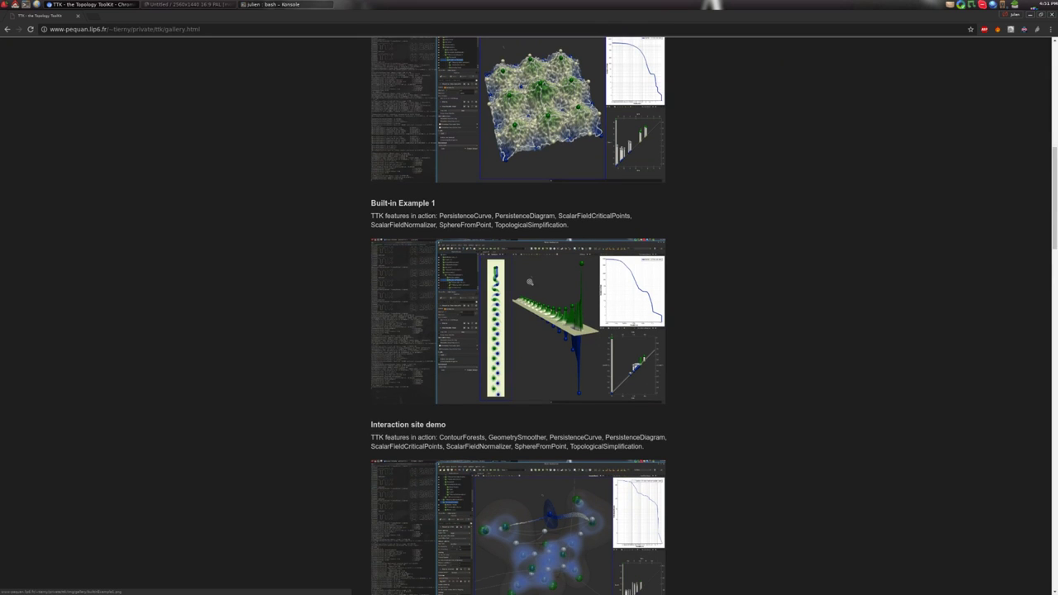
In the terminal, change into ttk/ttk-data-0.9 and list its example data files
left_click(326, 5)
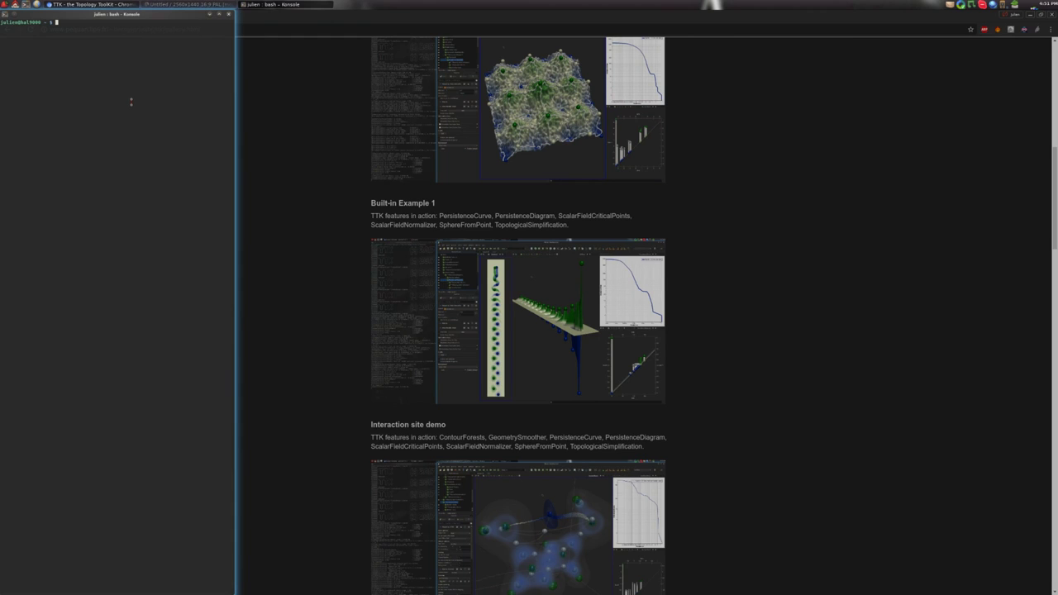
type("ttk/")
key("Return")
type("l")
key("Return")
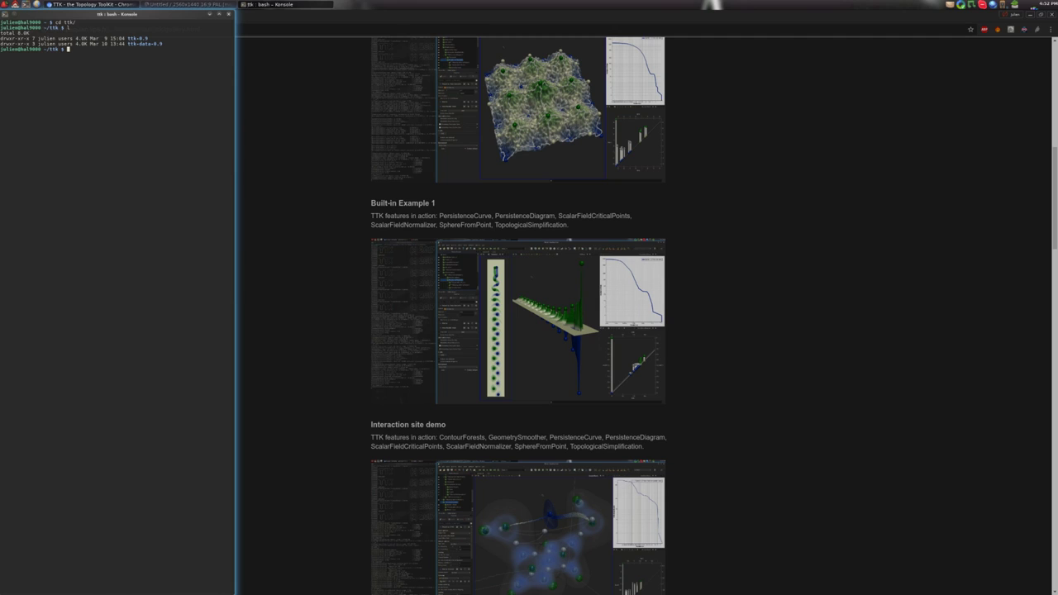
type("cd ttk-da")
key("Tab")
key("Return")
type("l")
key("Return")
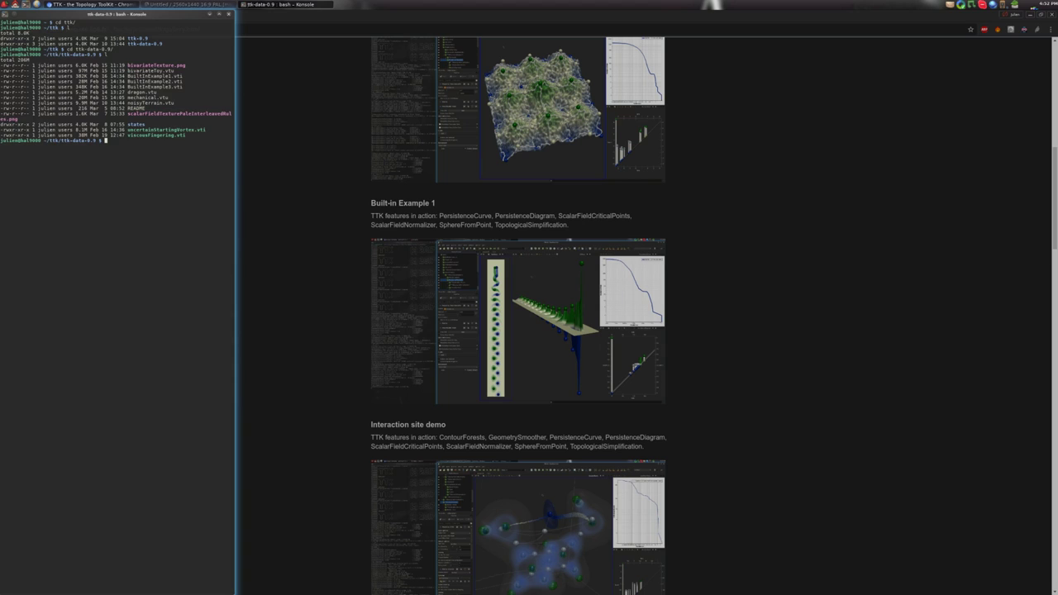
Launch paraview --state=states/BuiltInExample1.pvsm from the ttk-data-0.9 folder
type("paraview --state=st")
key("Tab")
type("B")
key("Tab")
type("1")
key("Tab")
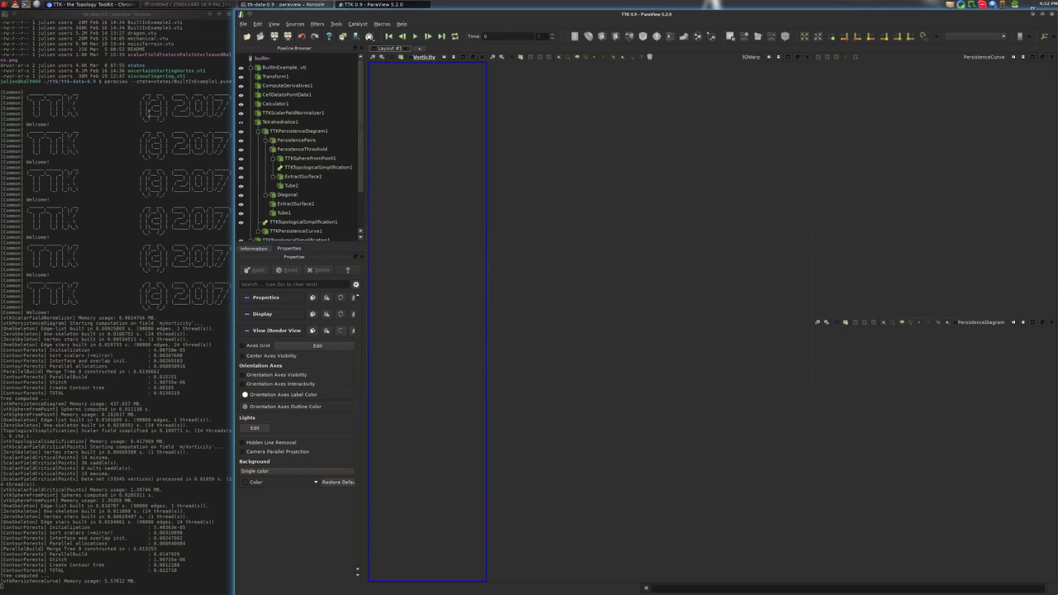
Dismiss the TTK Startup Screen so the Built-in Example 1 views can render
key("Escape")
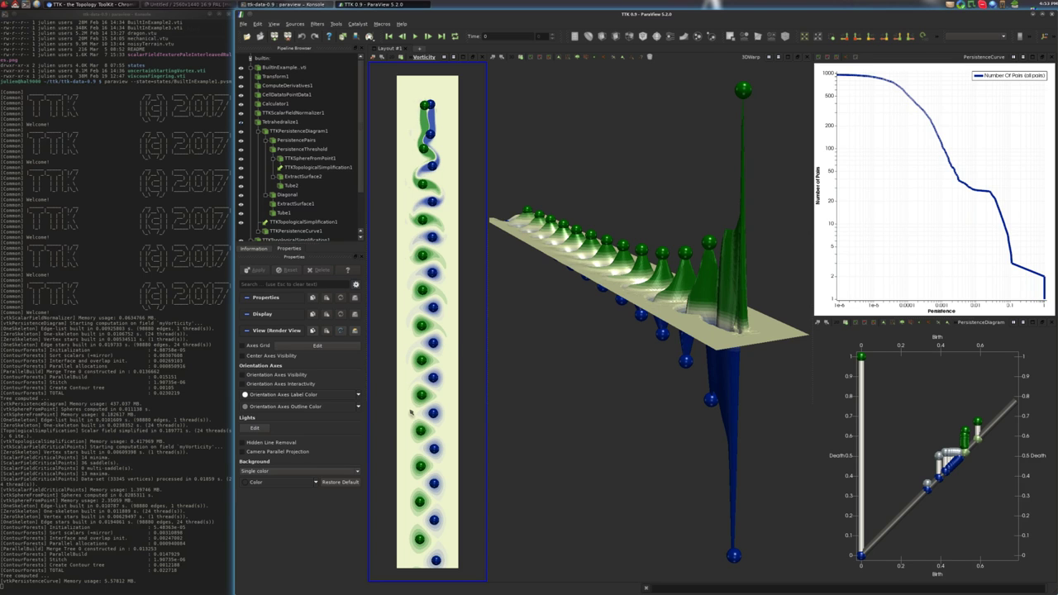
Orbit the 3DWarp terrain to a slightly new angle, then make the PersistenceCurve chart active
left_click_drag(513, 436, 567, 383)
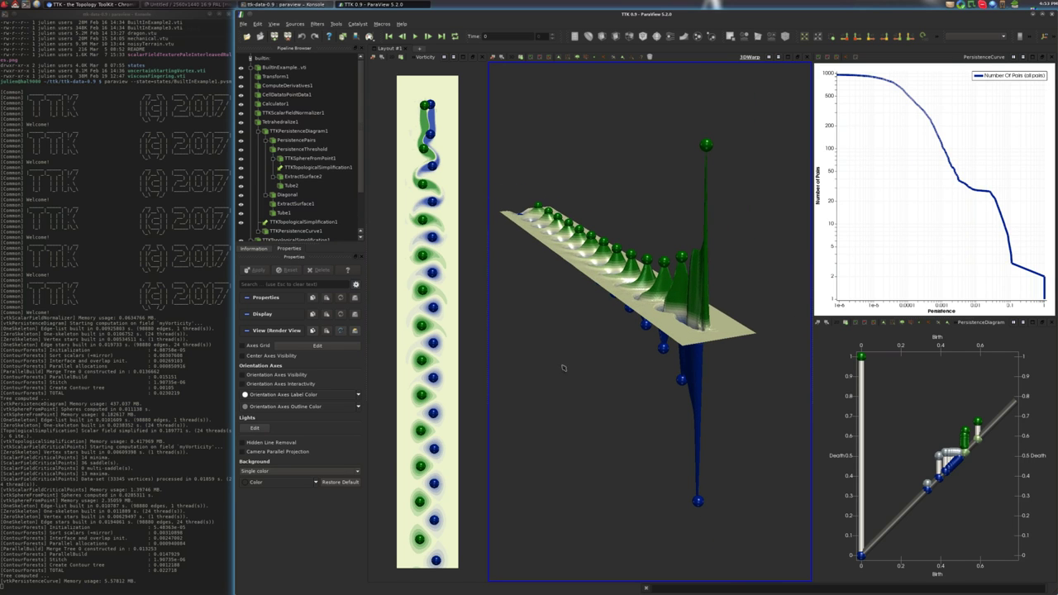
left_click_drag(630, 344, 626, 348)
left_click_drag(653, 312, 701, 282)
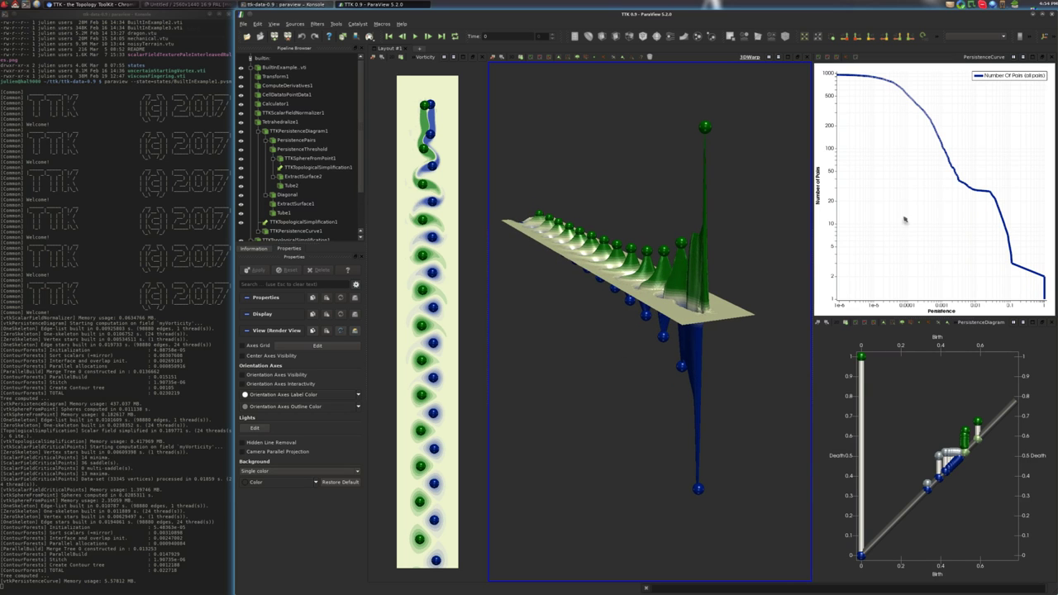
left_click(957, 158)
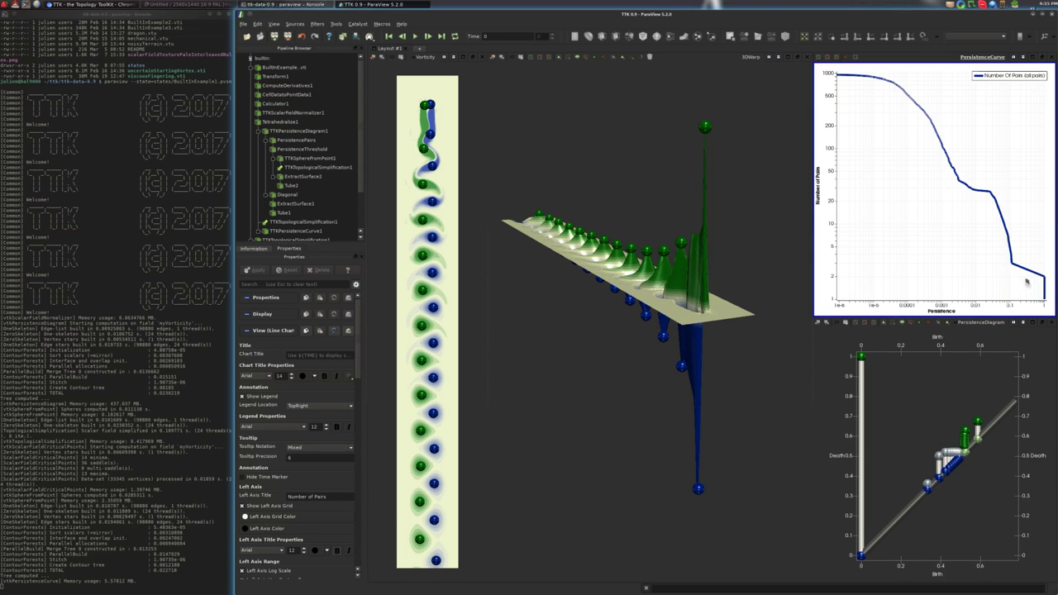
left_click(977, 370)
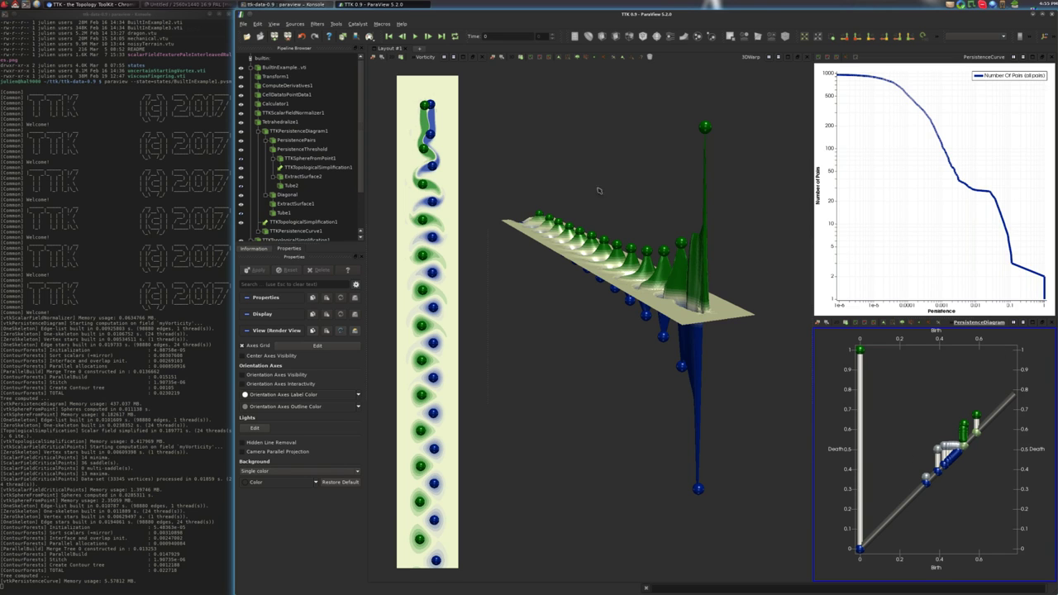
left_click(758, 350)
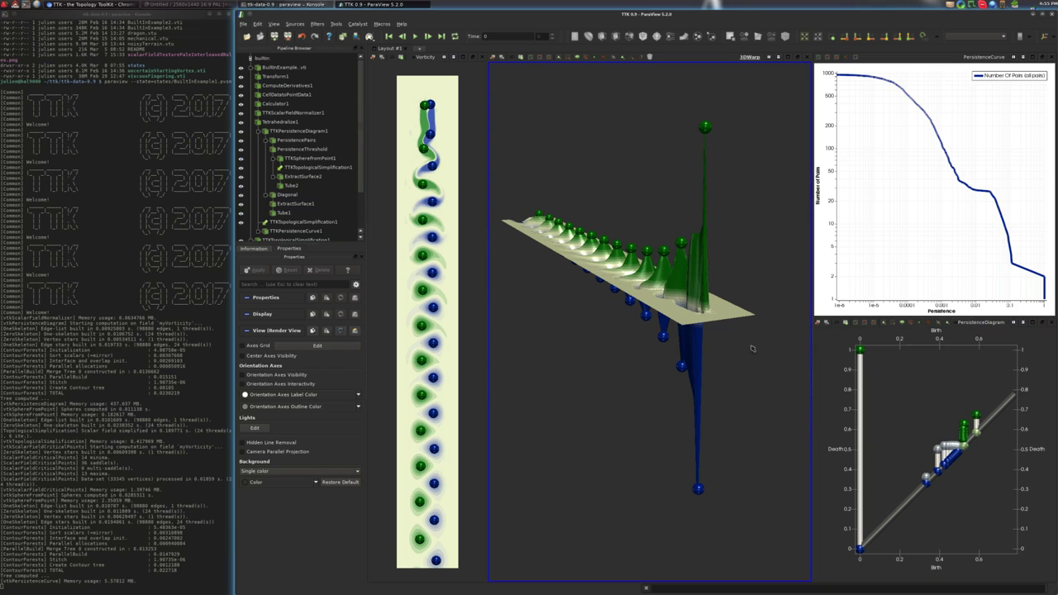
Select PersistenceThreshold and apply minimum persistence values of 0, then 0.0002
left_click(325, 150)
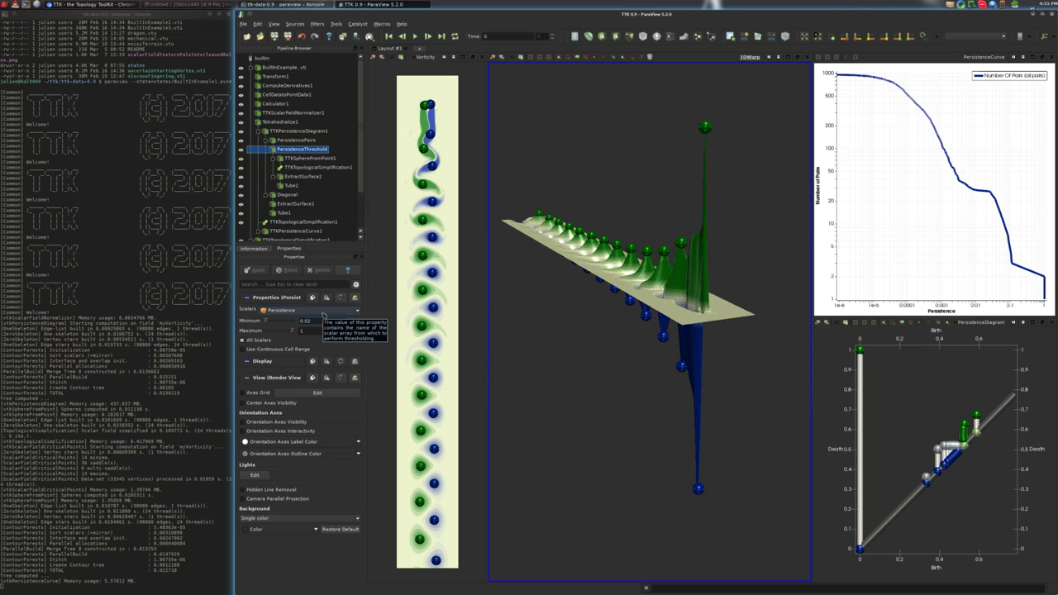
type("0")
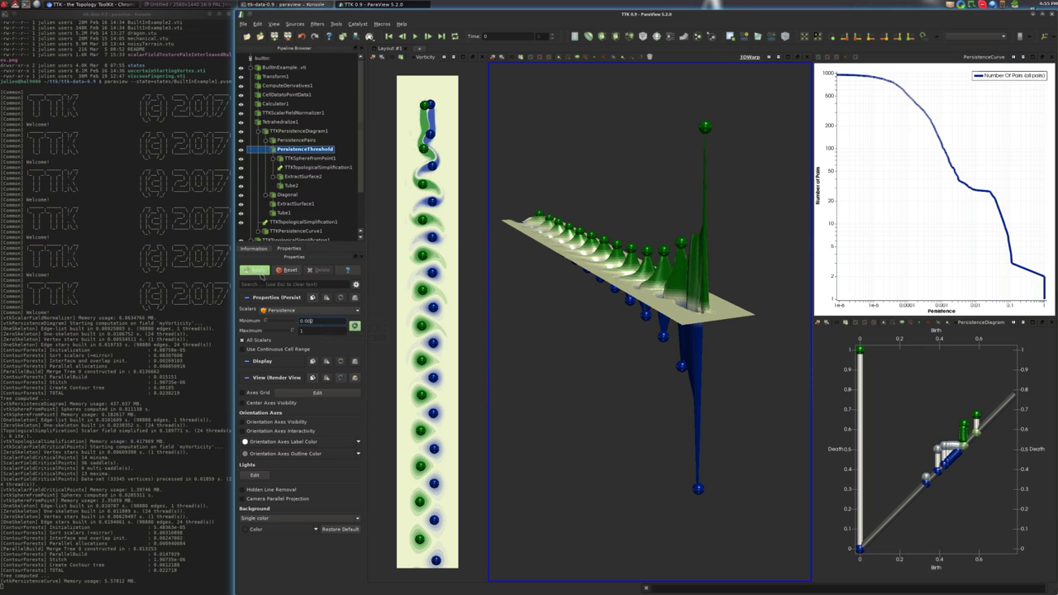
left_click(257, 271)
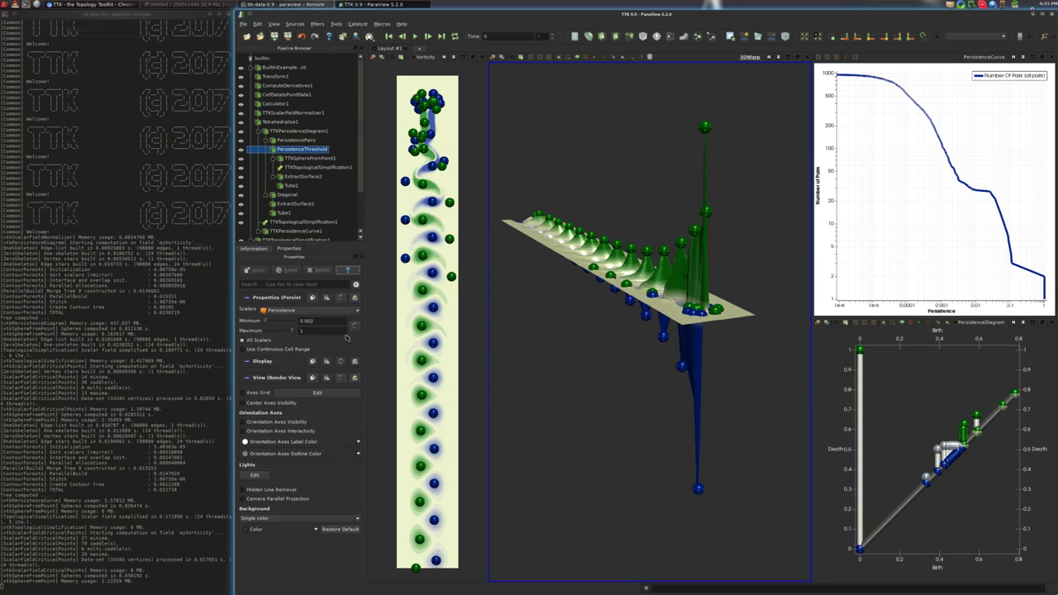
left_click(309, 321)
type("5")
key("BackSpace")
type("02")
left_click(257, 271)
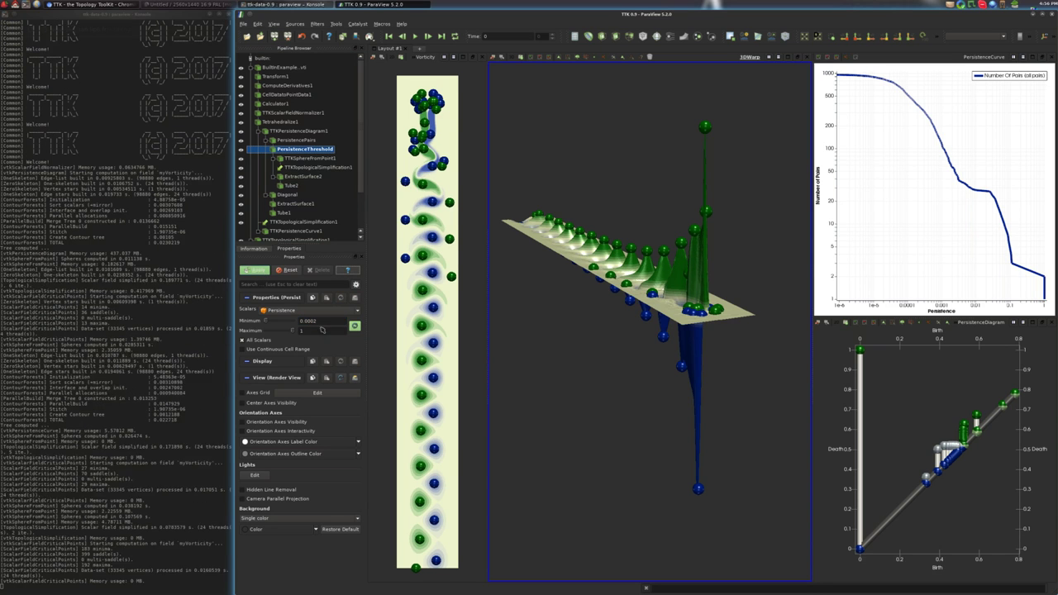
key("Return")
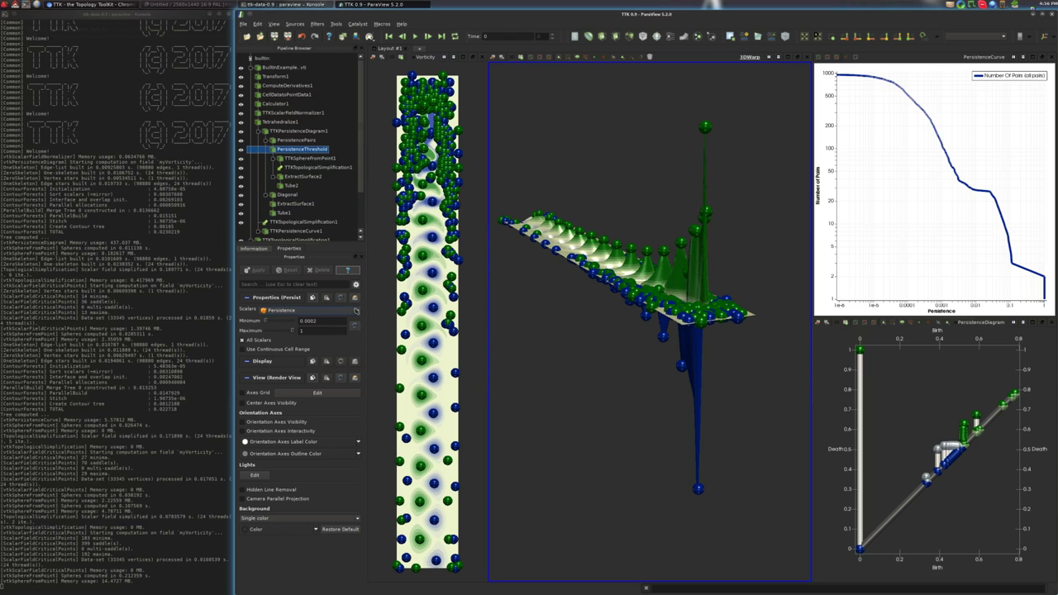
Apply further minimum persistence thresholds of 0.0001, 0.02 and 0.05
double_click(311, 321)
type("0.0001")
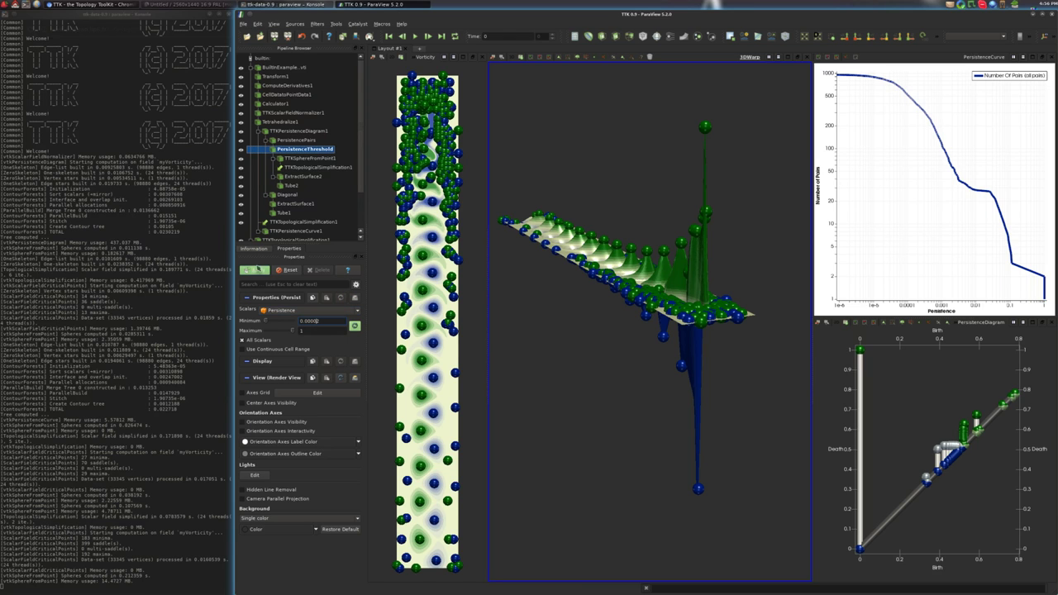
left_click(257, 270)
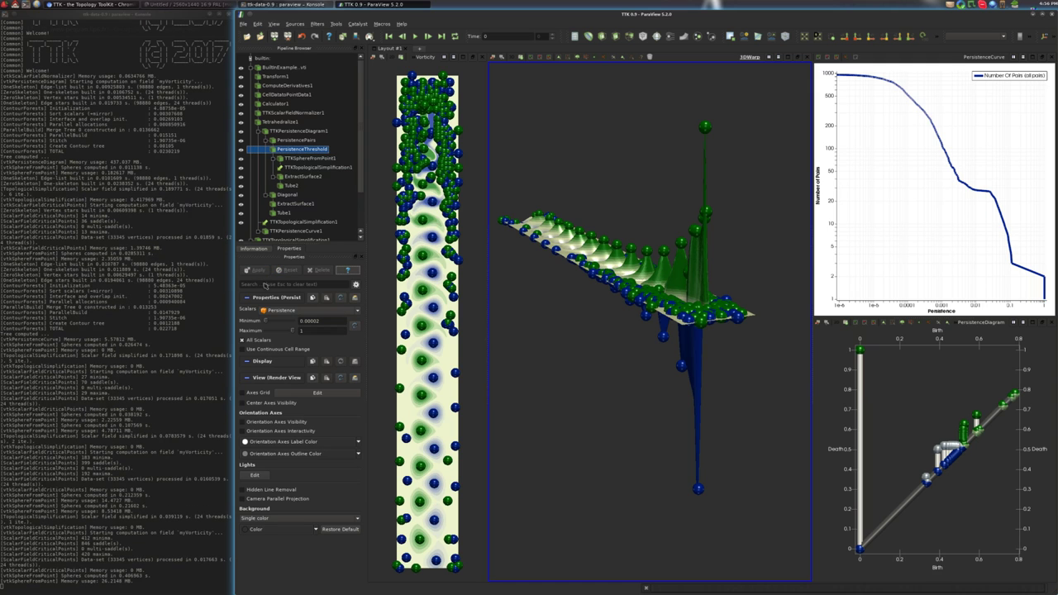
left_click(312, 321)
key("BackSpace")
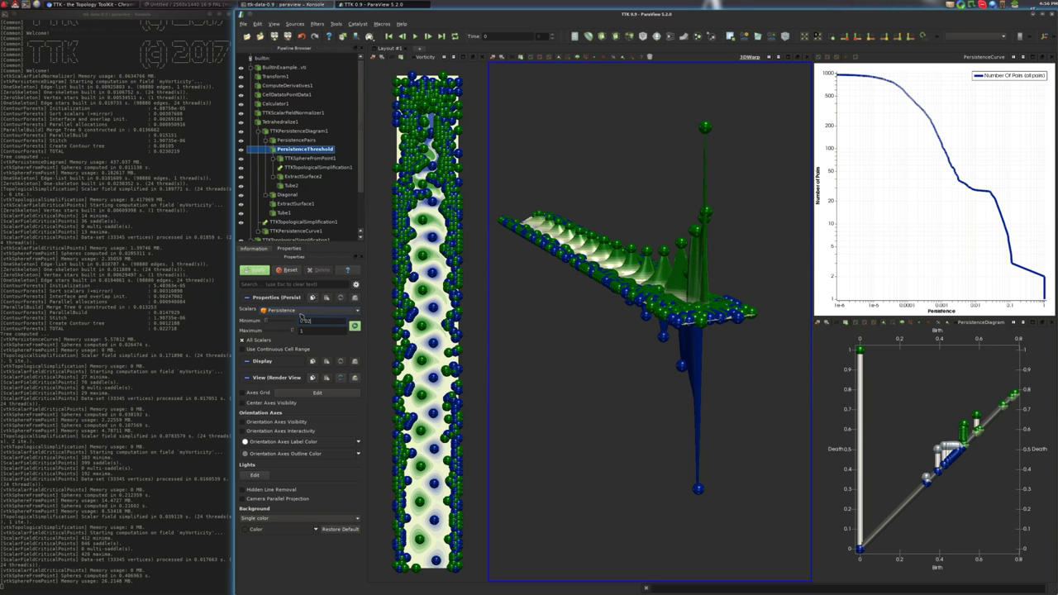
left_click(257, 271)
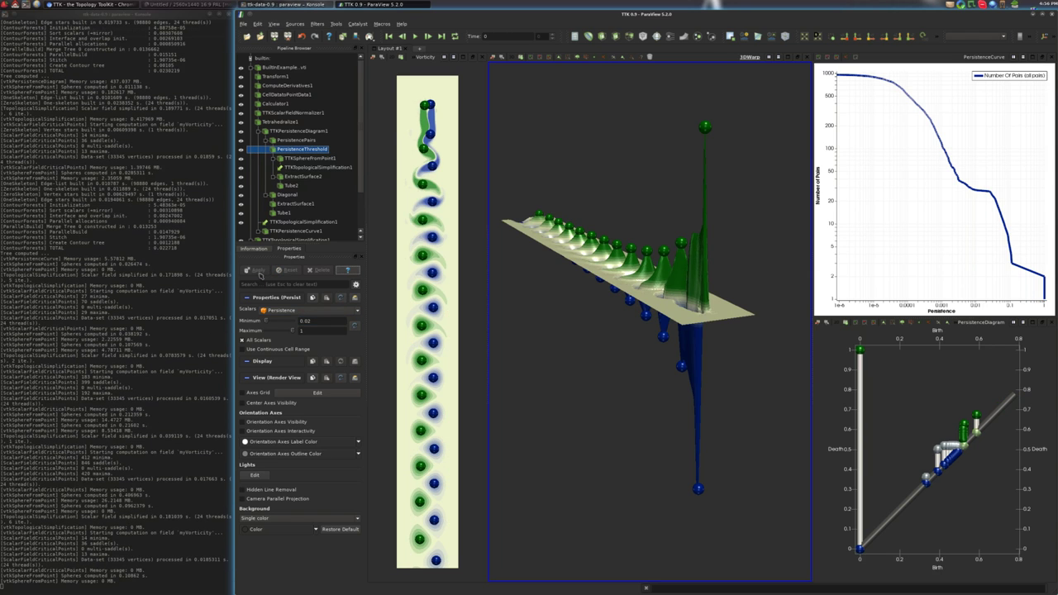
left_click(313, 321)
key("BackSpace")
type("5")
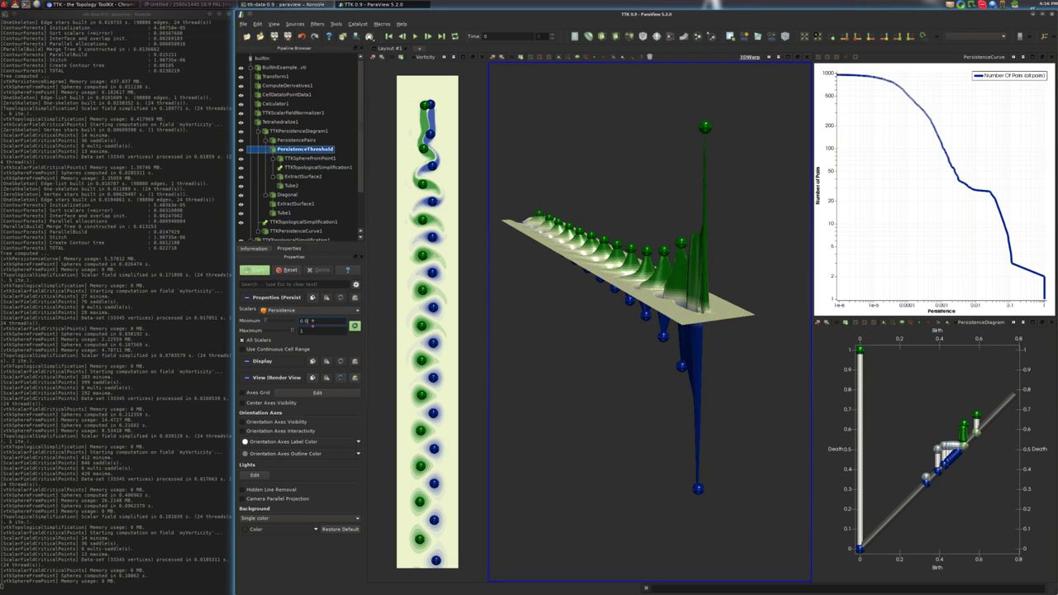
left_click(244, 270)
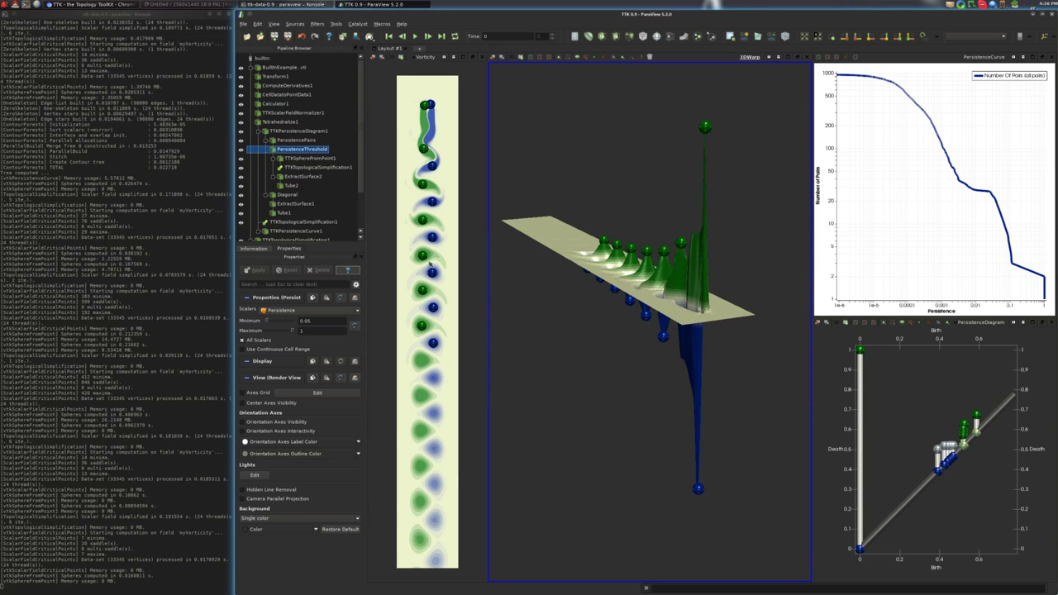
left_click_drag(303, 320, 327, 321)
Set and apply a minimum persistence threshold of 0.1
type("0.1")
left_click(256, 270)
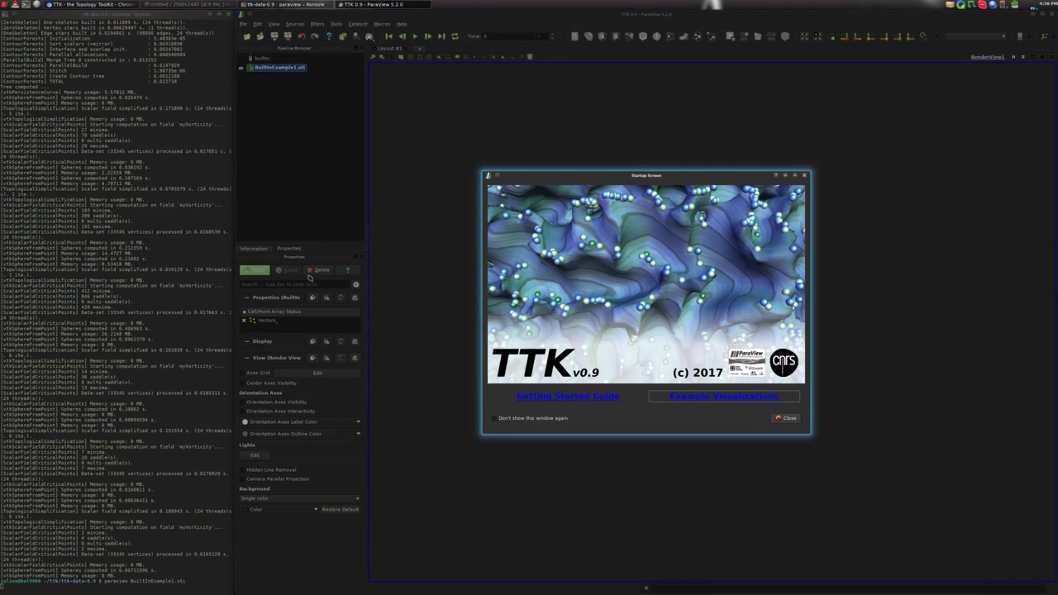
Close the startup screen, display BuiltInExample1.vti, and apply a Tetrahedralize filter to it
key("Escape")
left_click(256, 271)
key("ctrl+space")
type("tetr")
key("Return")
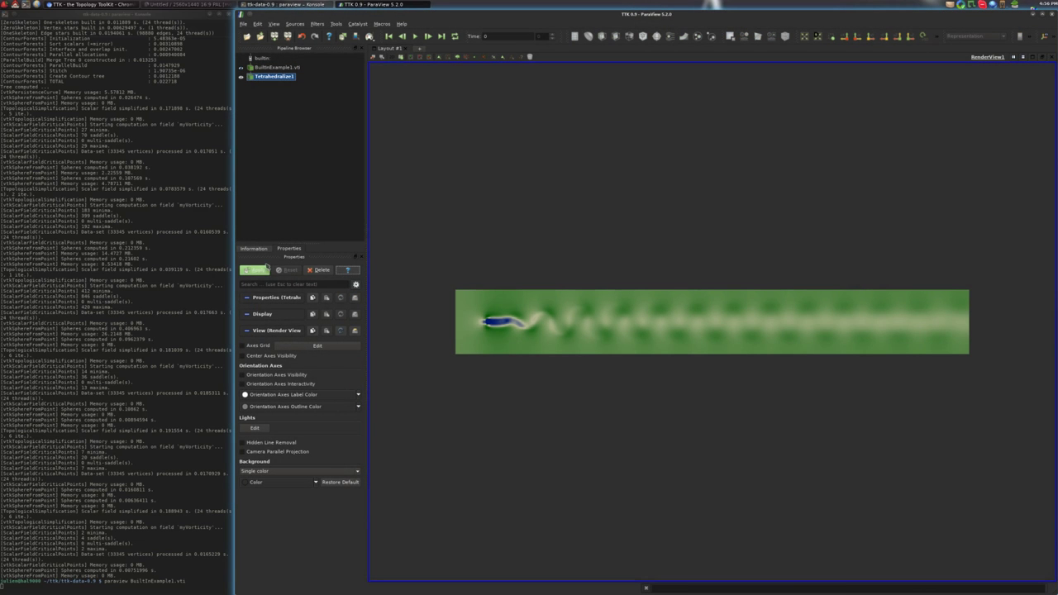
left_click(254, 270)
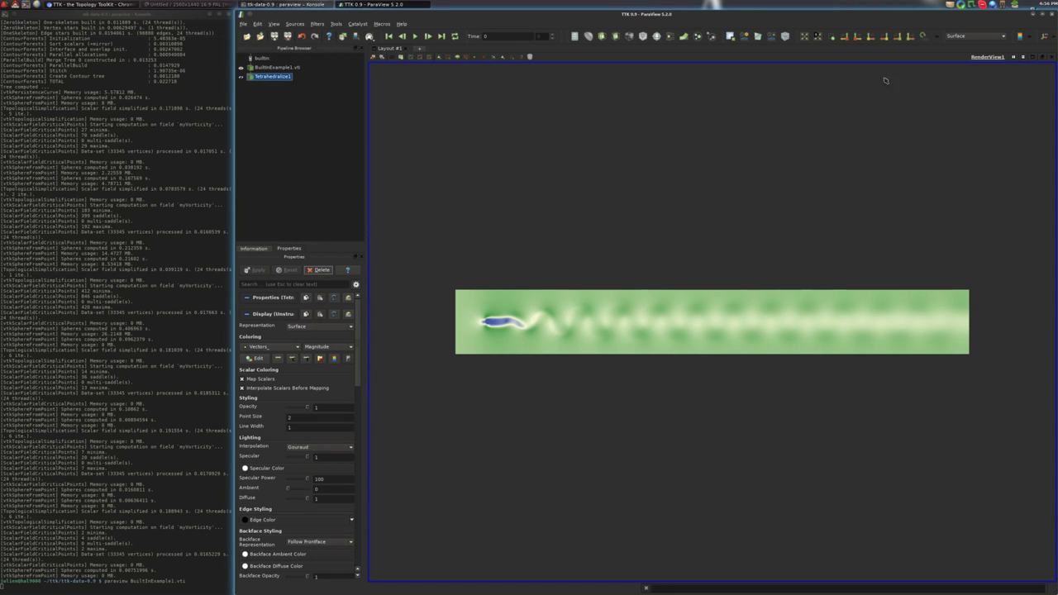
Rotate the view 90° and apply Compute Derivatives with Output Vector Type set to Vorticity
left_click(924, 36)
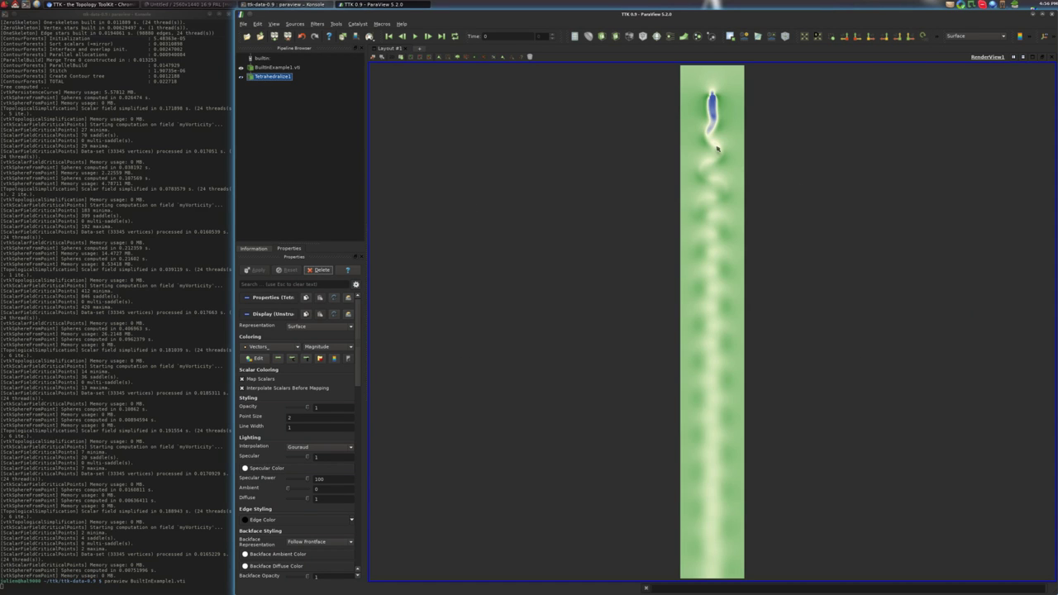
key("ctrl+space")
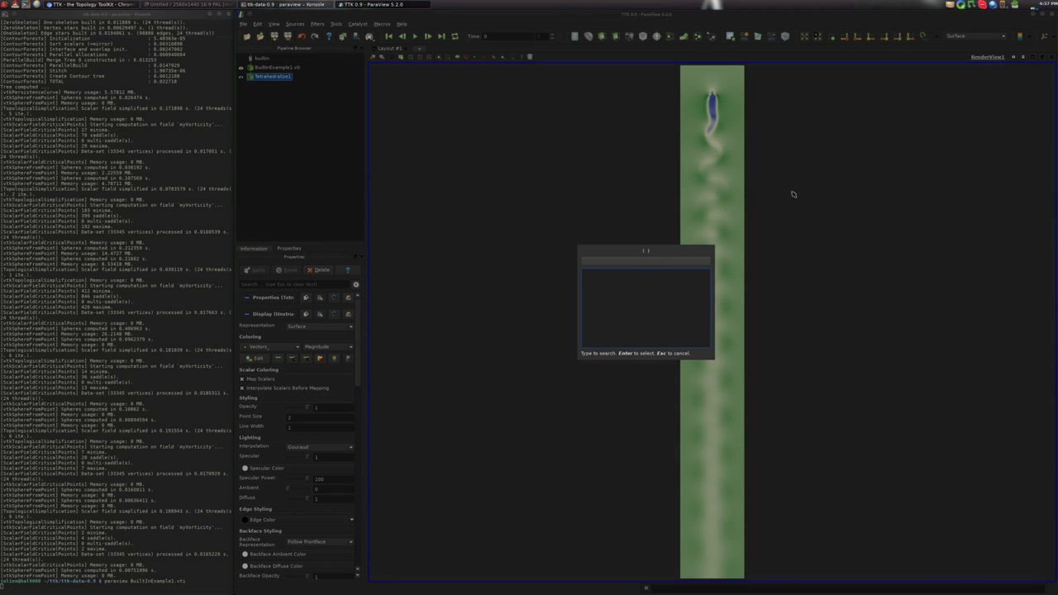
type("com")
key("Return")
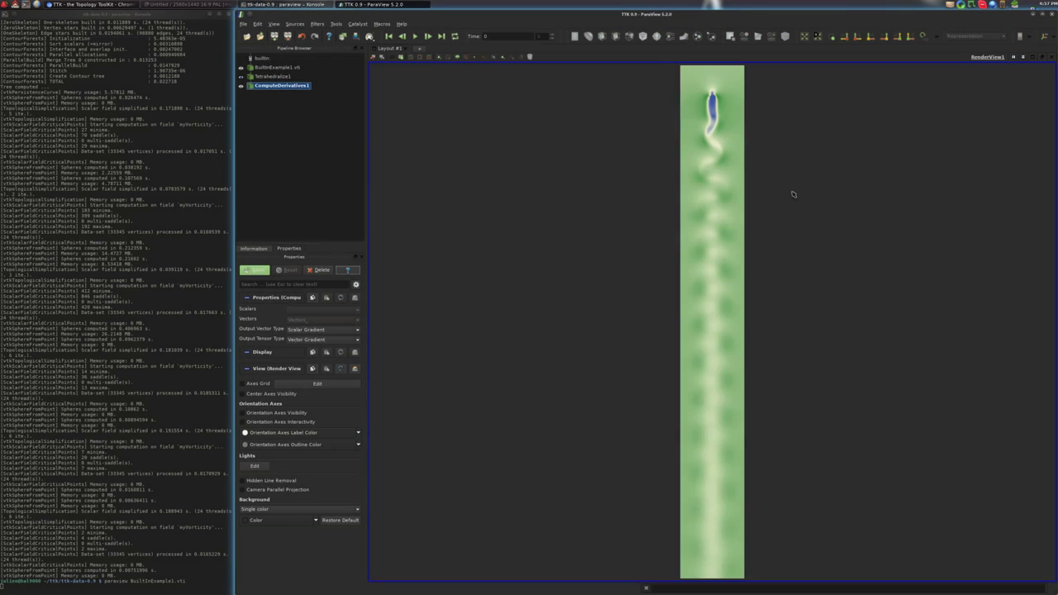
left_click(294, 331)
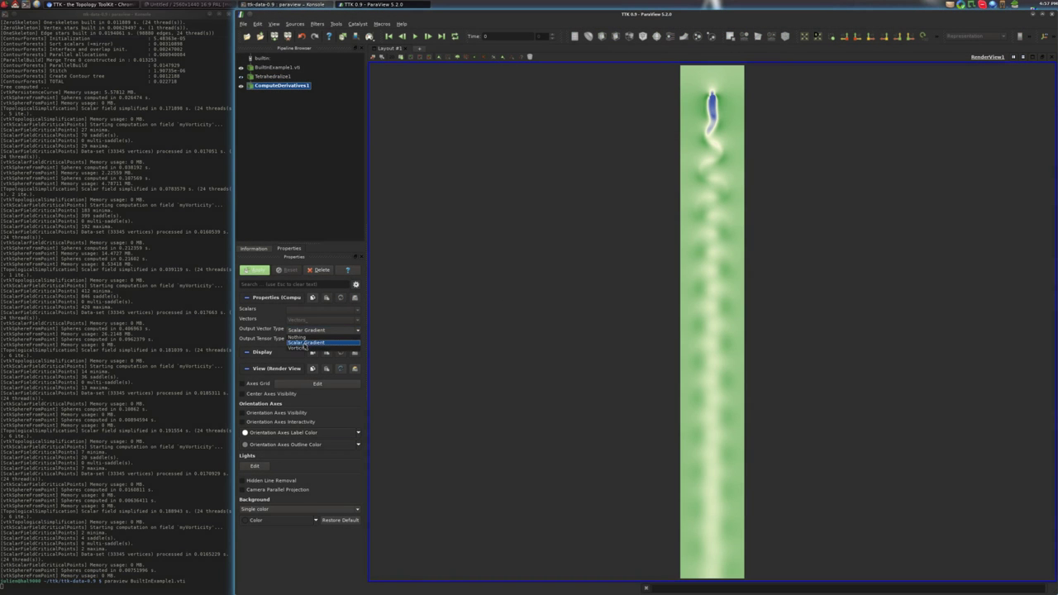
left_click(308, 341)
left_click(257, 271)
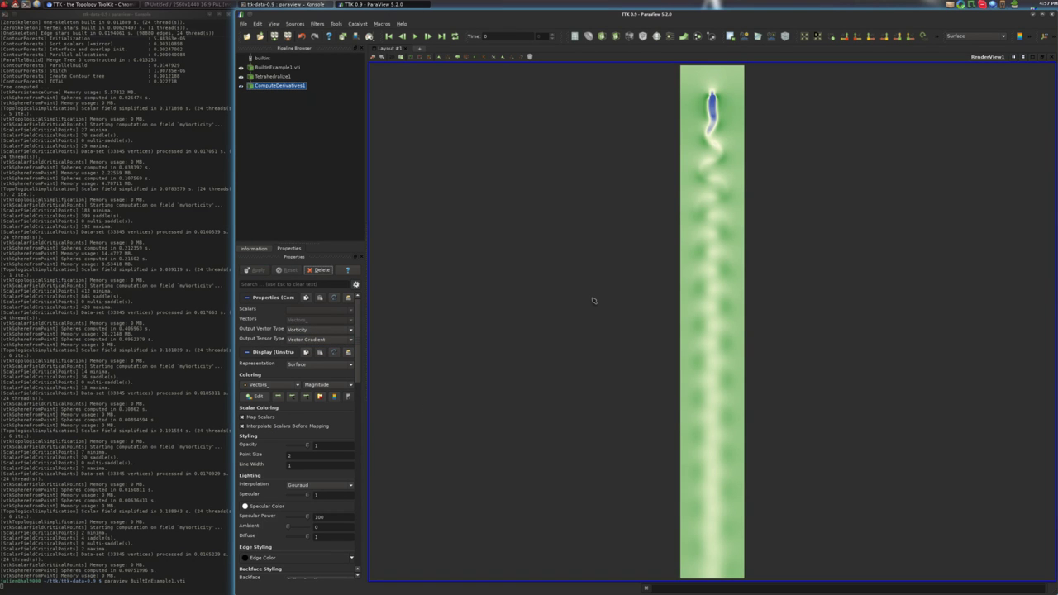
Add a Cell Data to Point Data filter after the derivatives
key("ctrl+space")
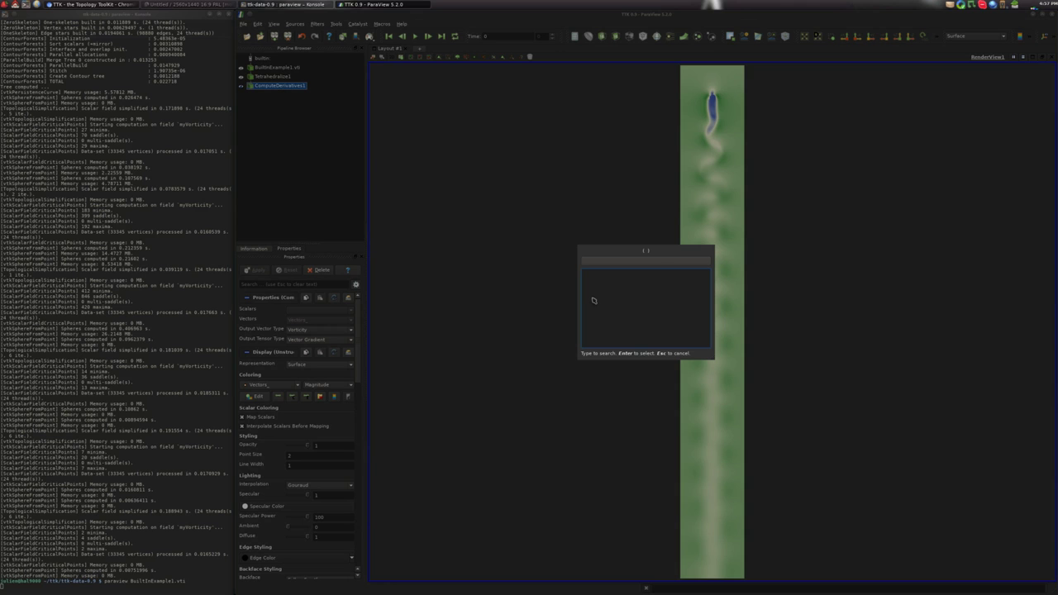
type("cell")
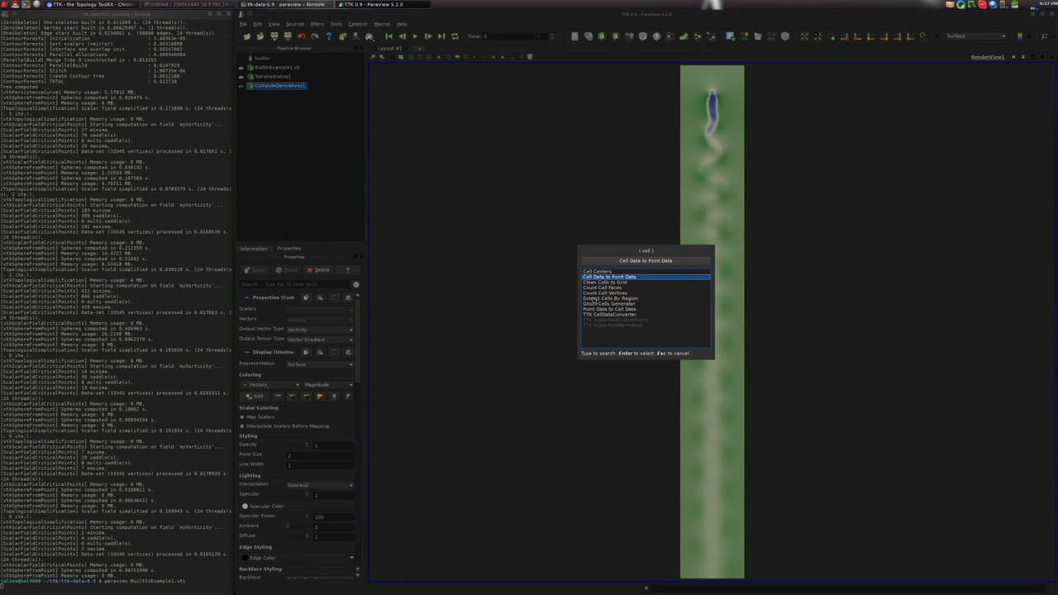
key("Return")
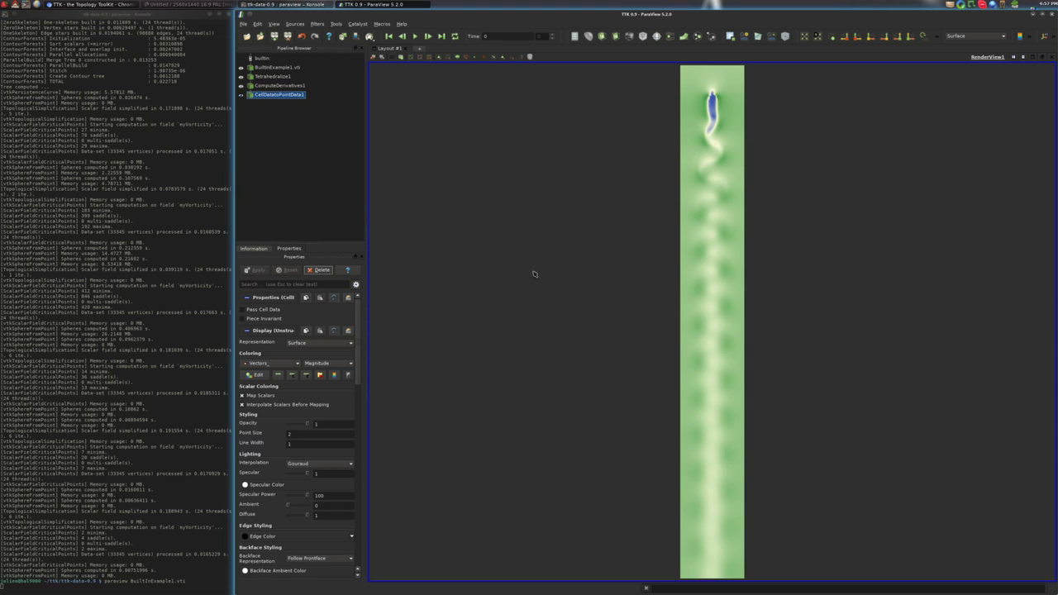
Apply a Calculator that outputs Vorticity_Z as a result array named vorticity
key("ctrl+space")
type("calc")
key("Return")
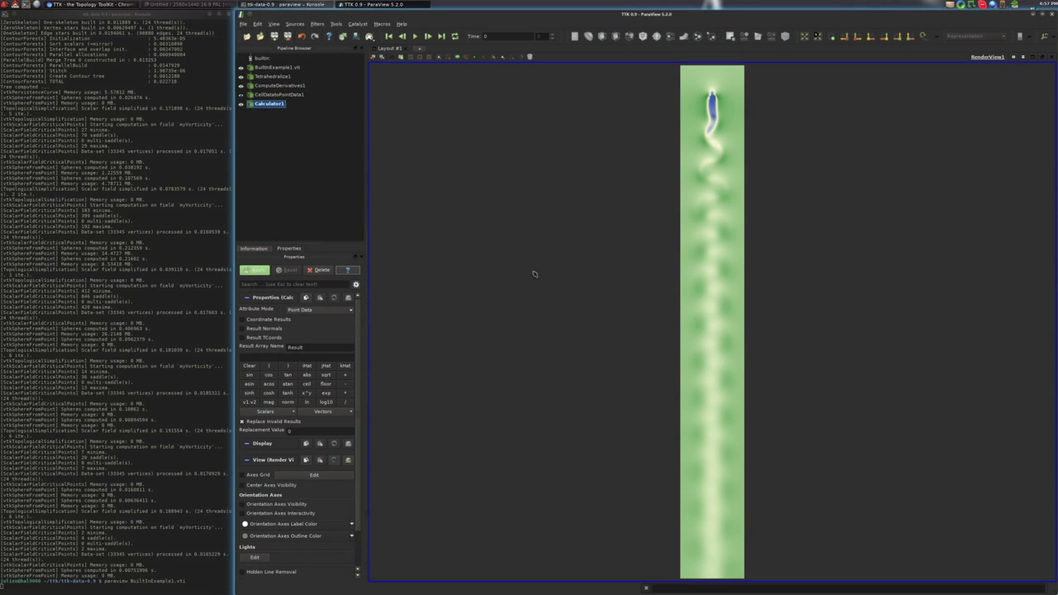
double_click(311, 346)
left_click(266, 411)
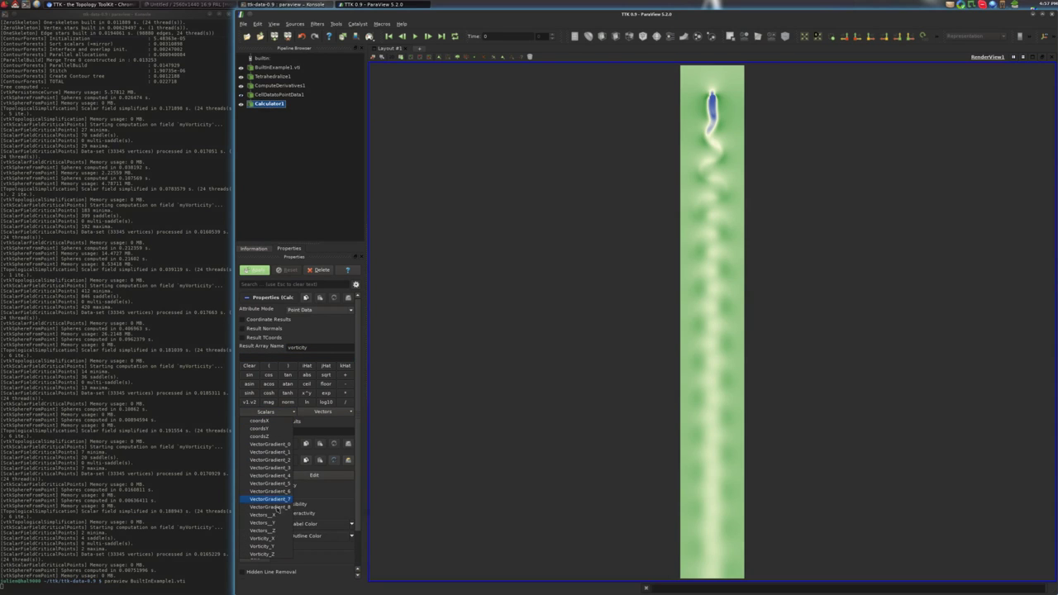
left_click(270, 555)
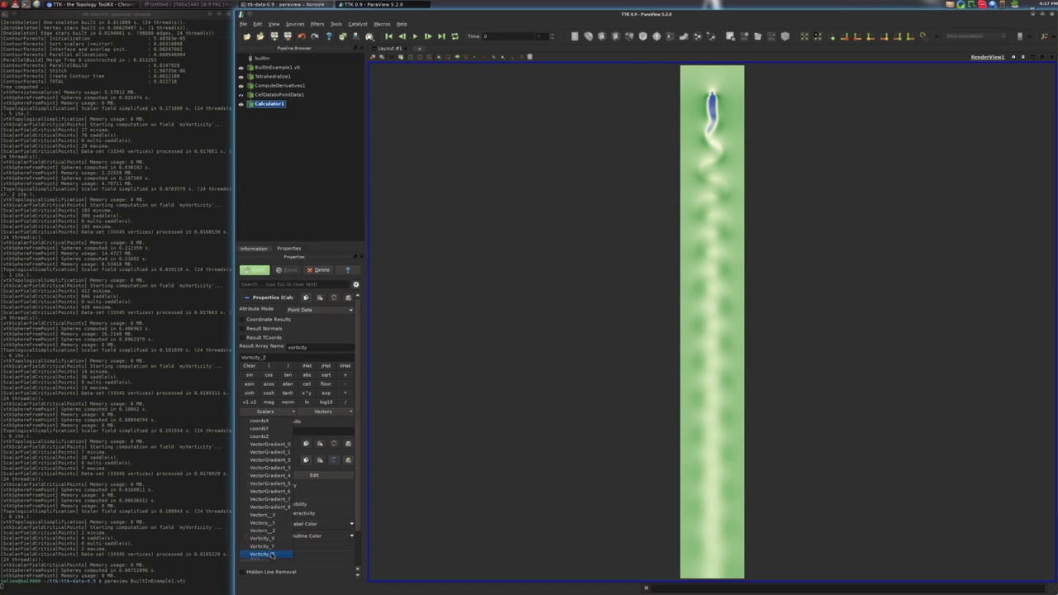
left_click(255, 270)
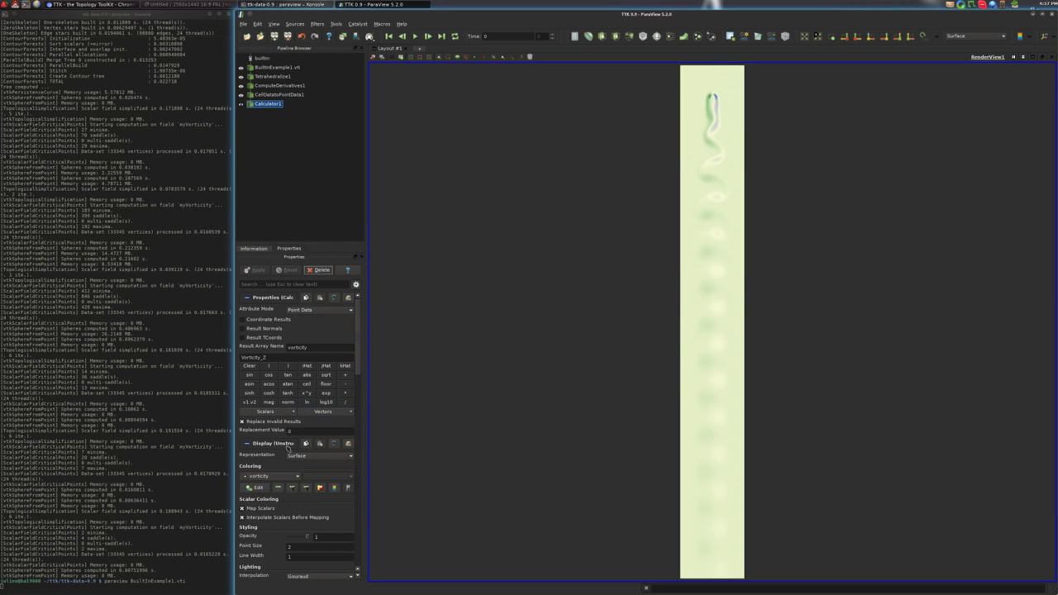
Add colour-map control points near -0.225 and 0.117 to separate the vortices
left_click(257, 487)
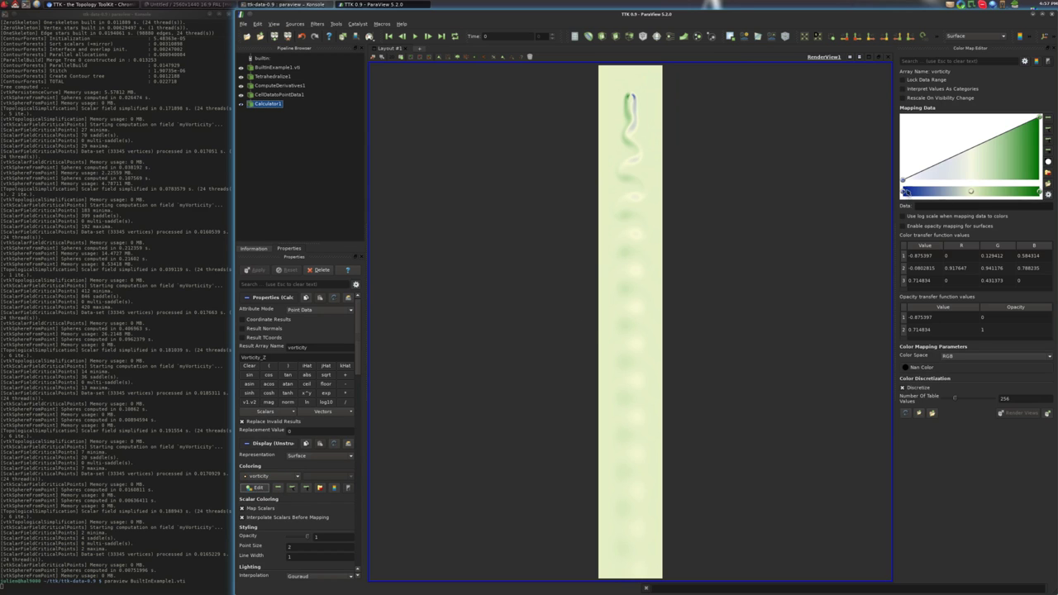
left_click_drag(907, 192, 969, 192)
left_click_drag(1035, 191, 972, 191)
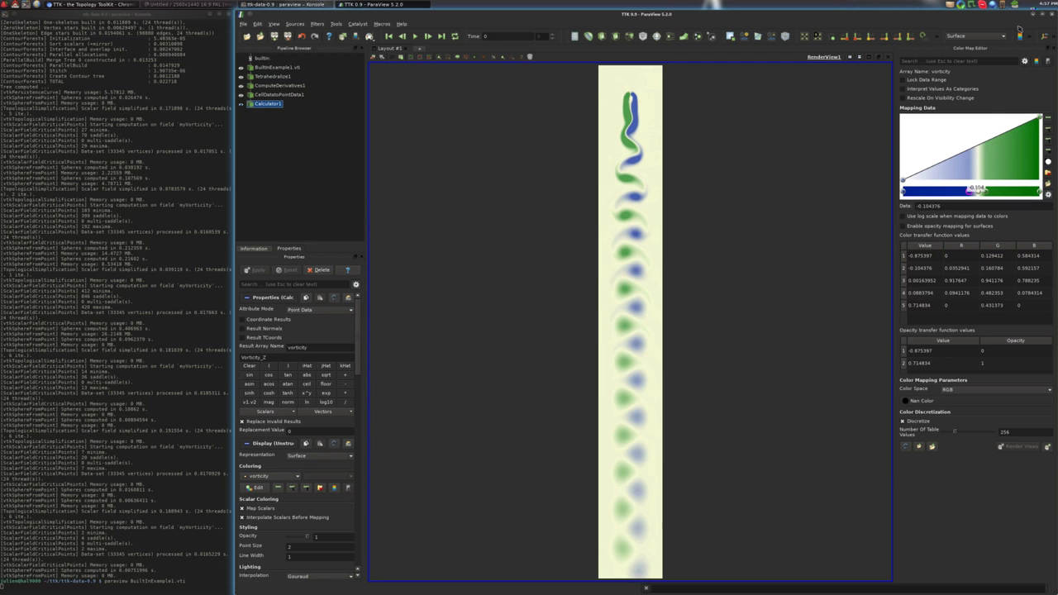
left_click(1053, 49)
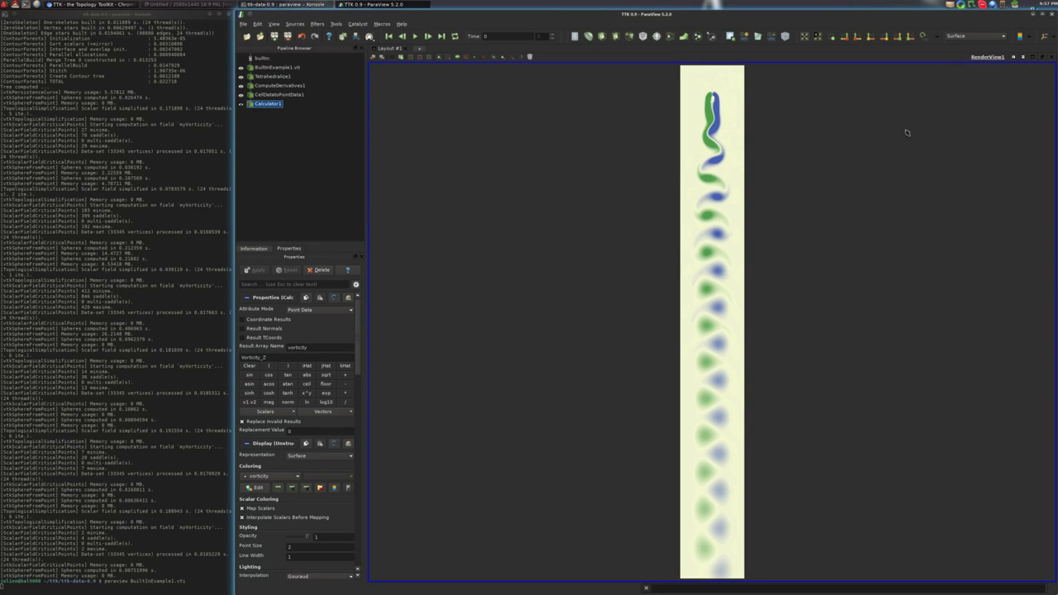
Search quick-launch for 'curve' and browse the filter categories without adding anything
key("ctrl+space")
type("curve")
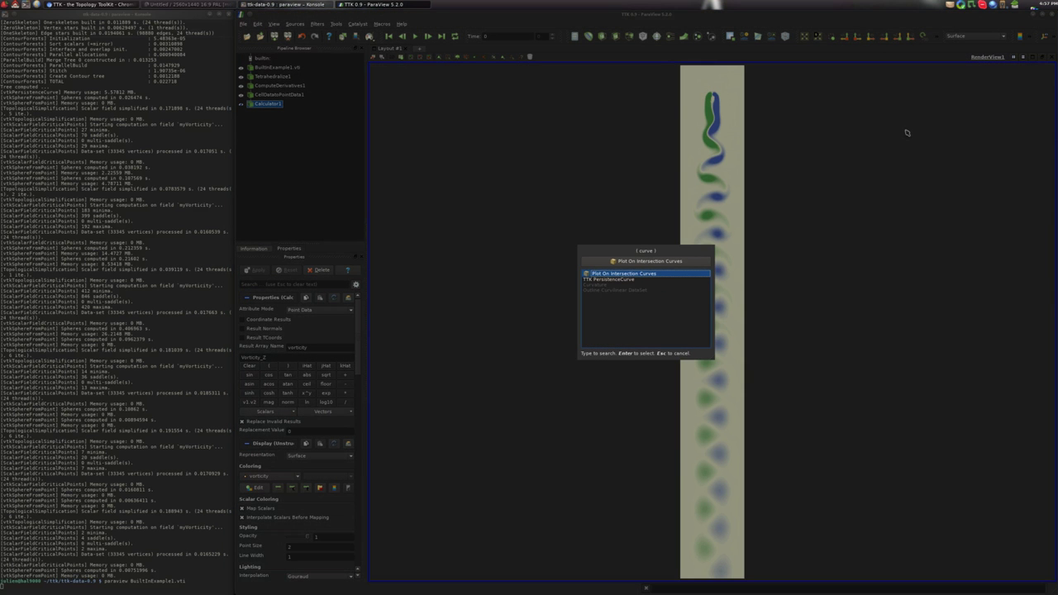
key("Down")
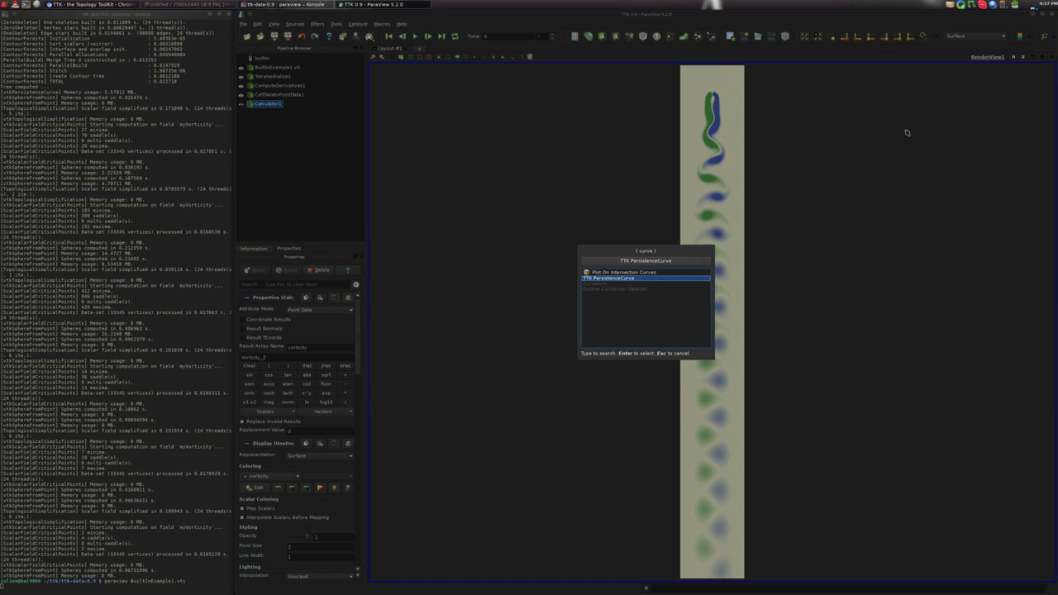
key("Return")
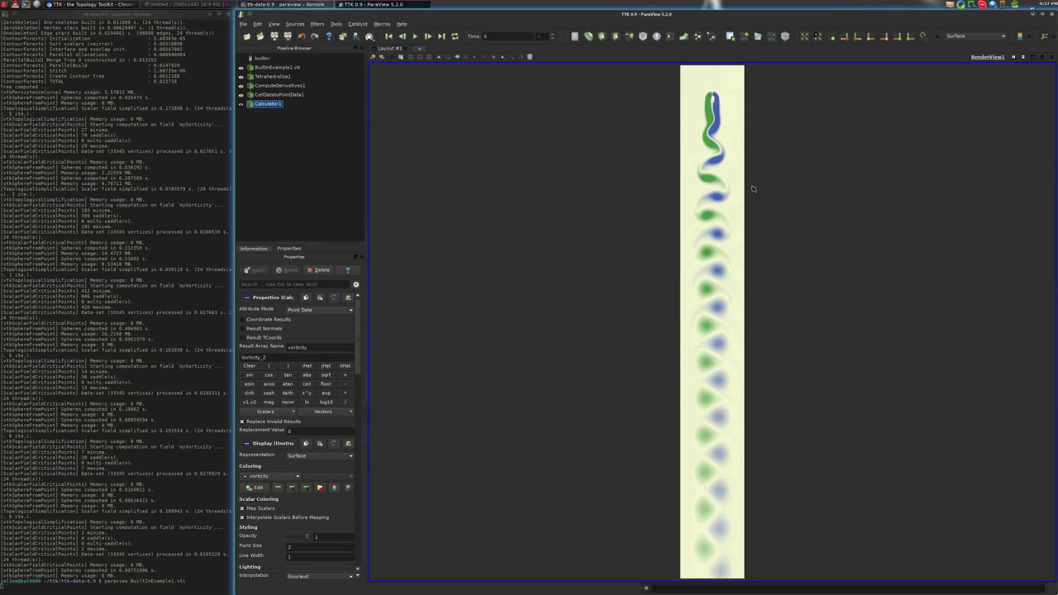
left_click(318, 25)
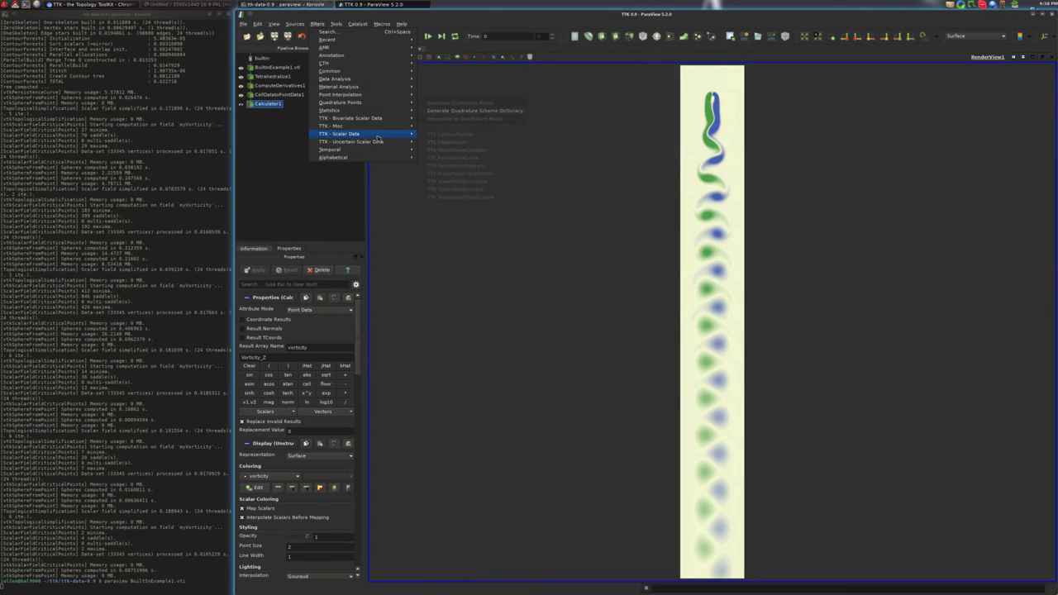
mouse_move(377, 118)
mouse_move(380, 141)
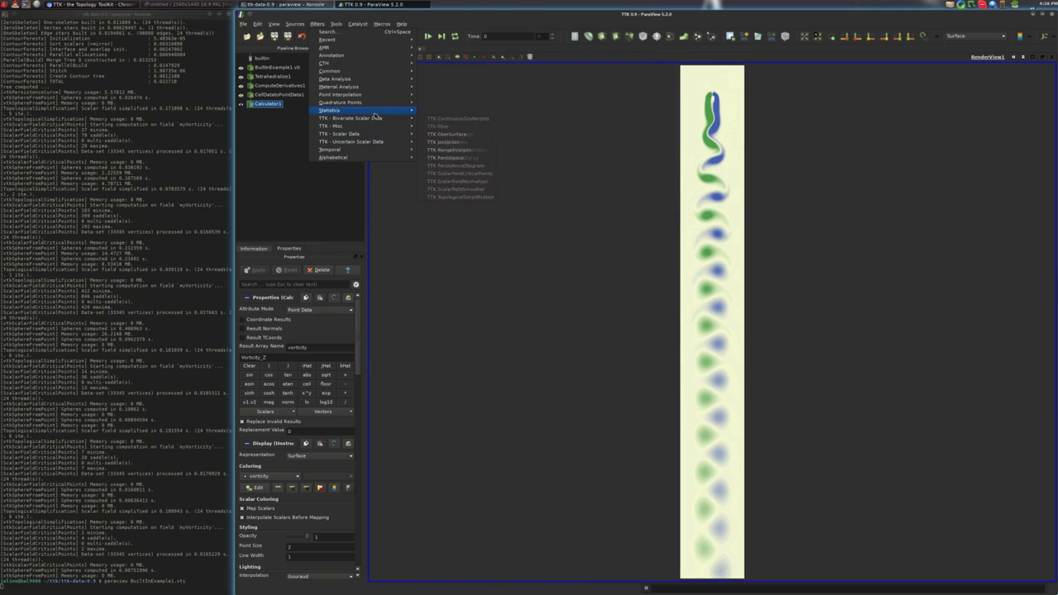
mouse_move(353, 128)
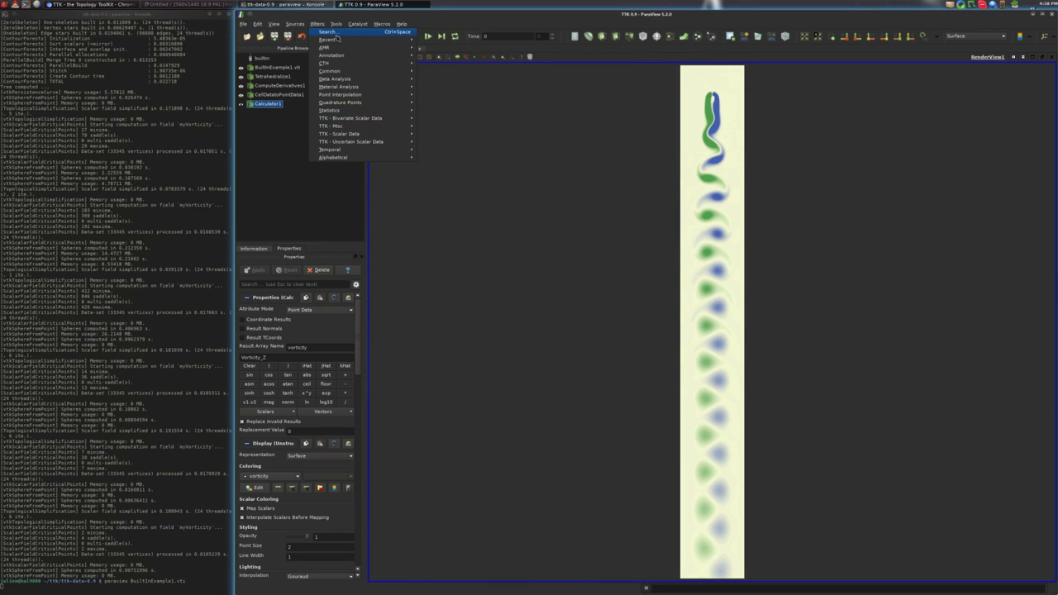
left_click(431, 110)
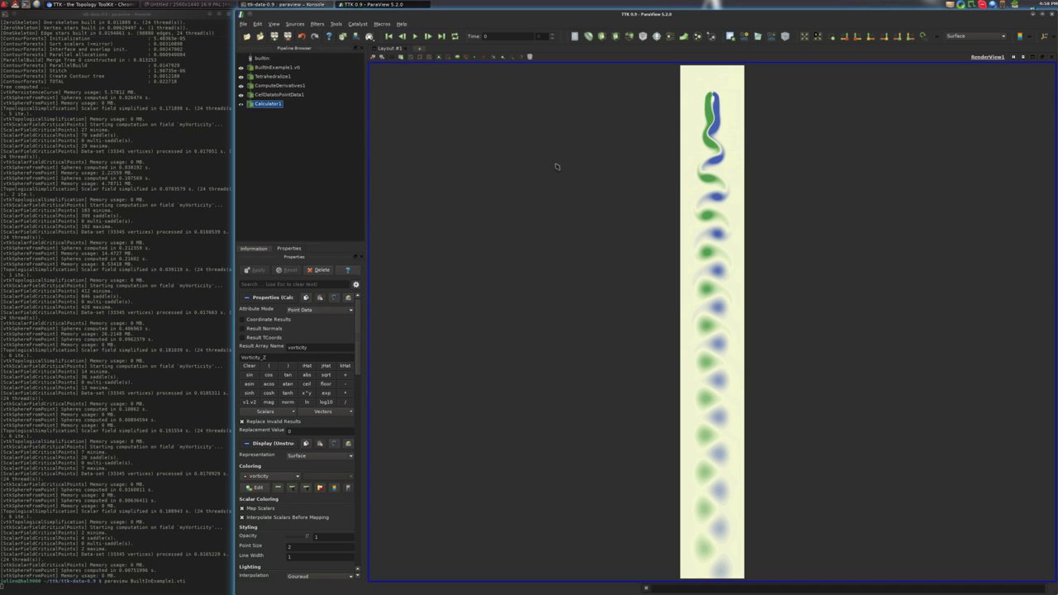
Add the TTK PersistenceCurve filter on the vorticity field through quick-launch
key("ctrl+space")
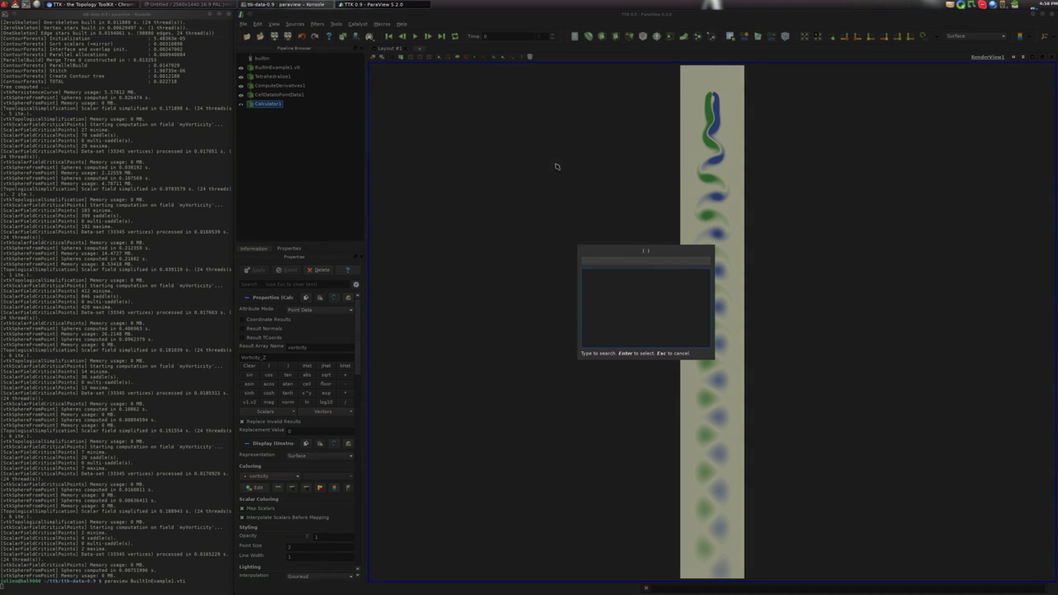
type("curve")
key("Down")
key("Return")
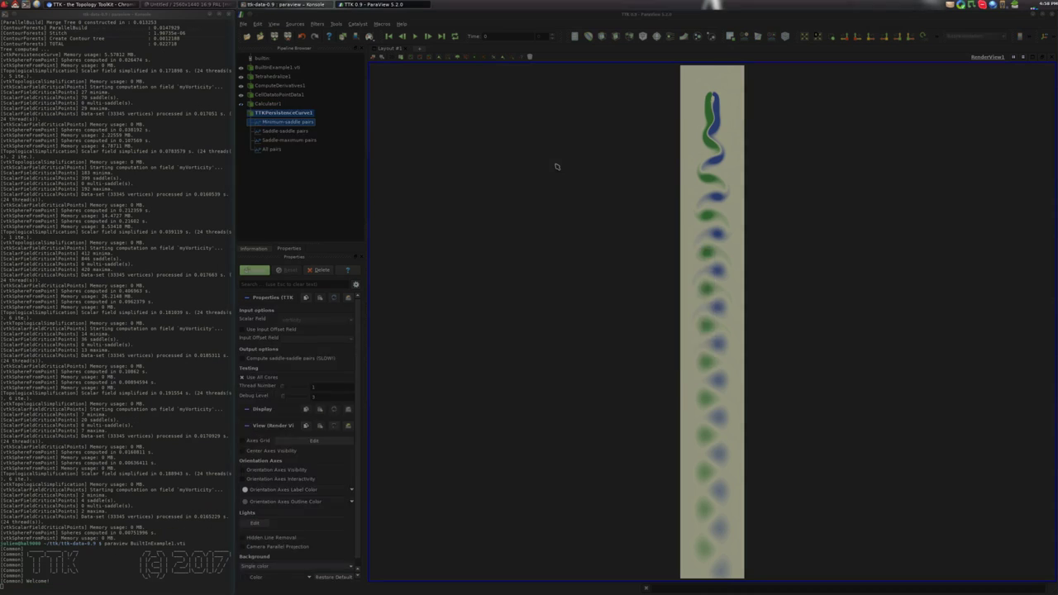
Compute the persistence curves and close the three extra chart views
left_click(258, 269)
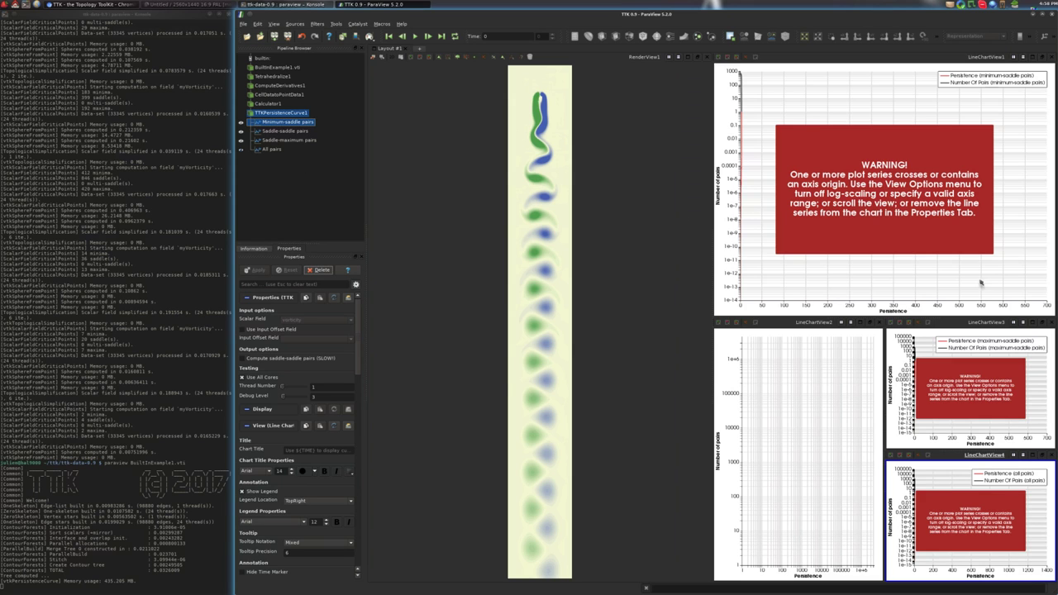
left_click(1051, 324)
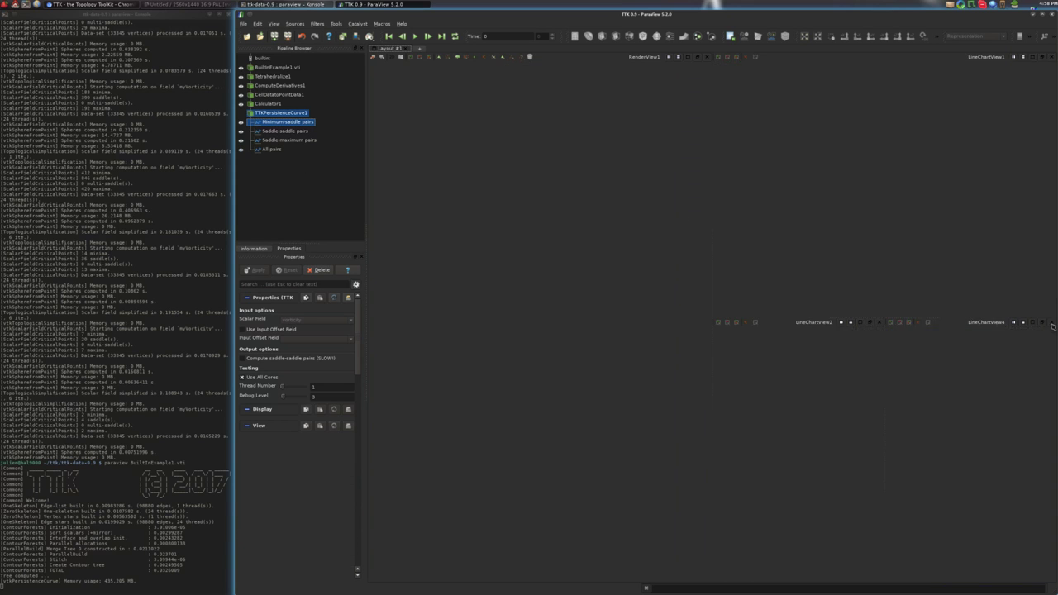
left_click(1051, 323)
left_click(1051, 324)
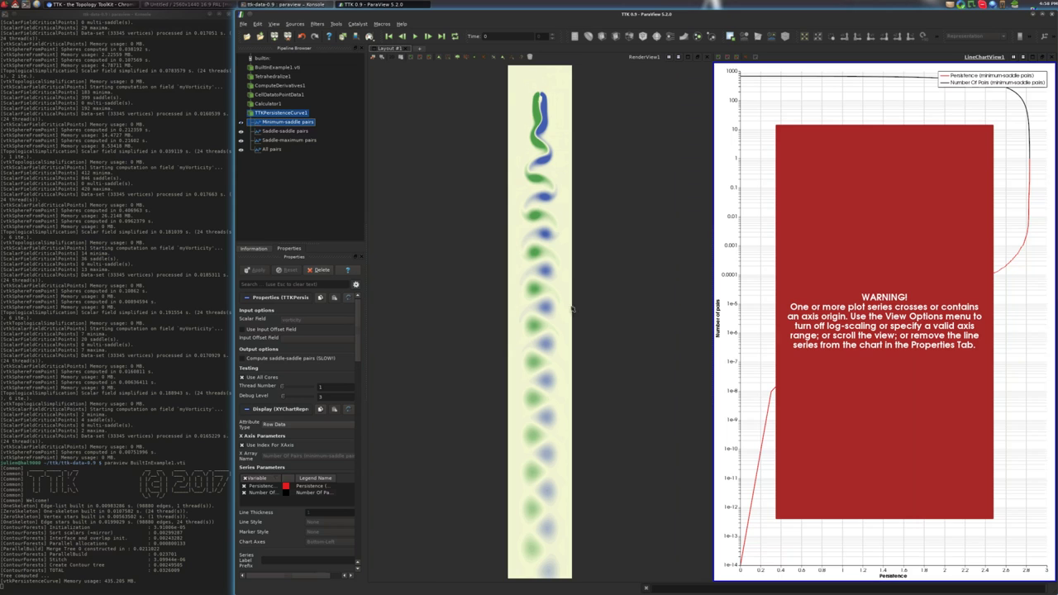
Show only the All pairs curve against Persistence on the x-axis, dropping the Persistence series
left_click(240, 148)
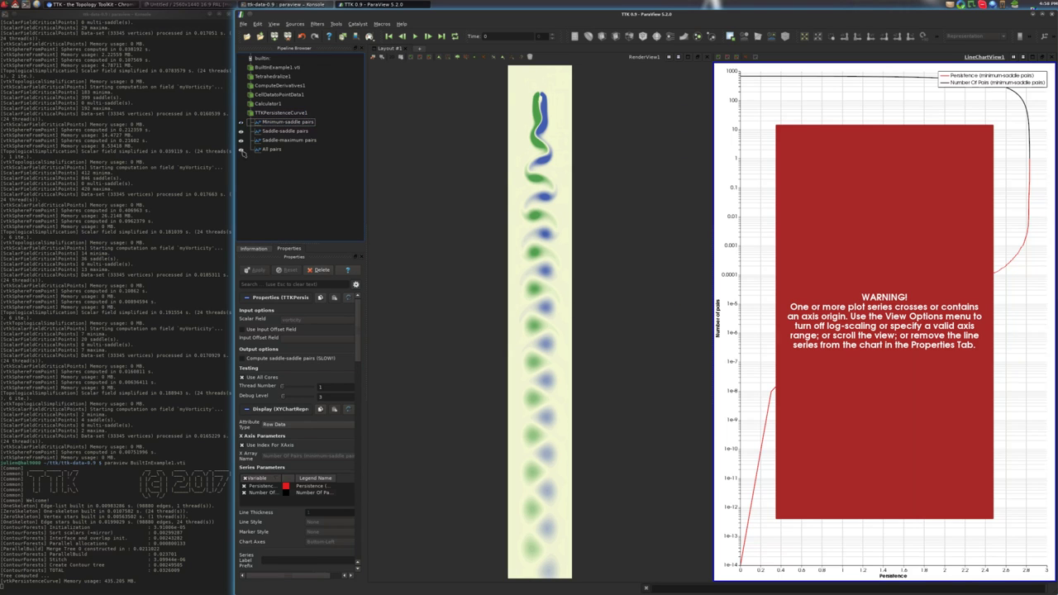
left_click(240, 123)
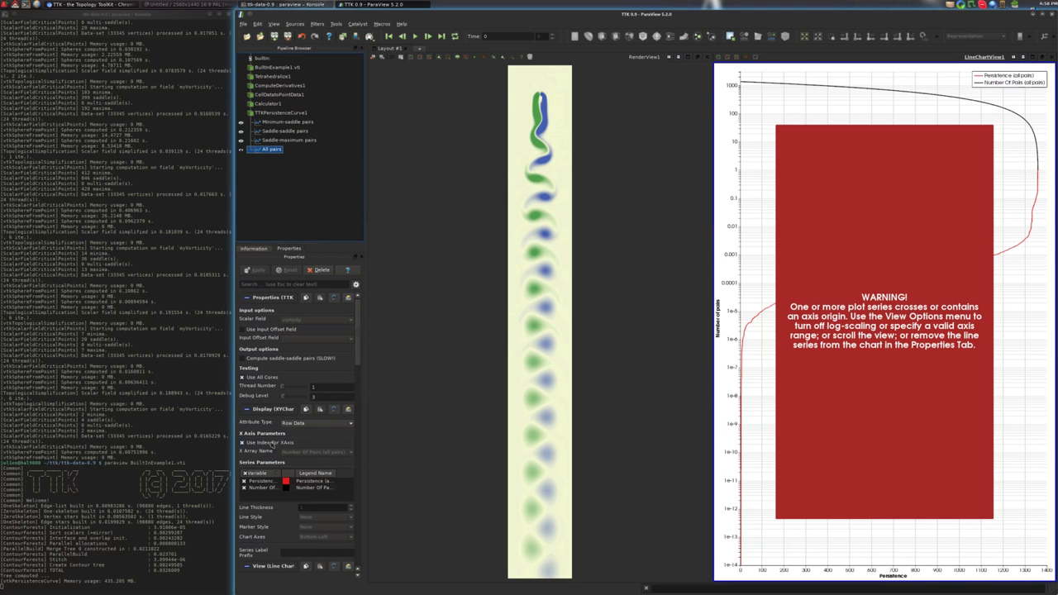
left_click(243, 443)
left_click(315, 453)
left_click(304, 466)
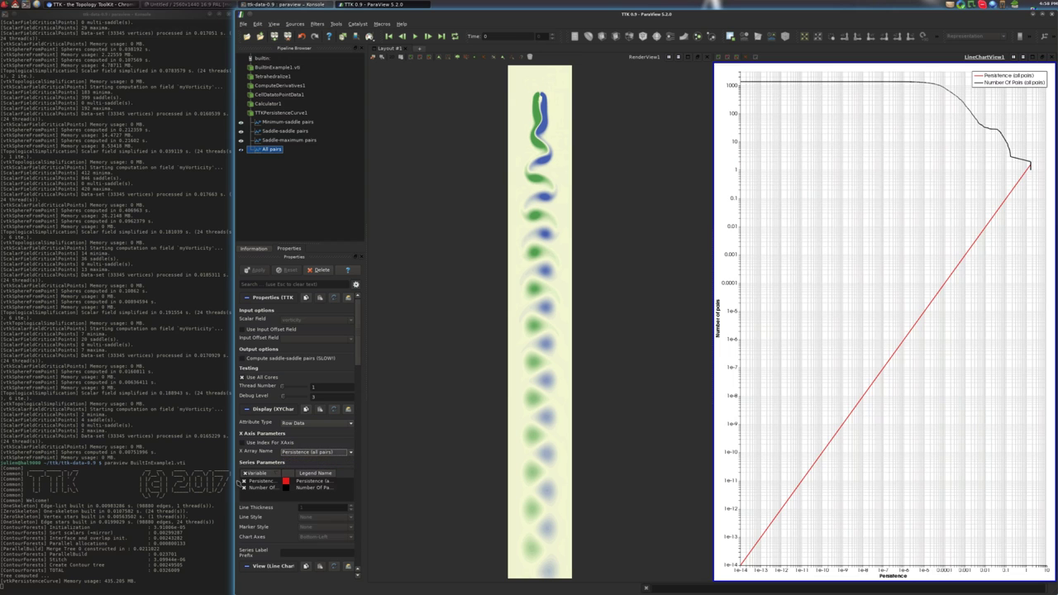
left_click(244, 481)
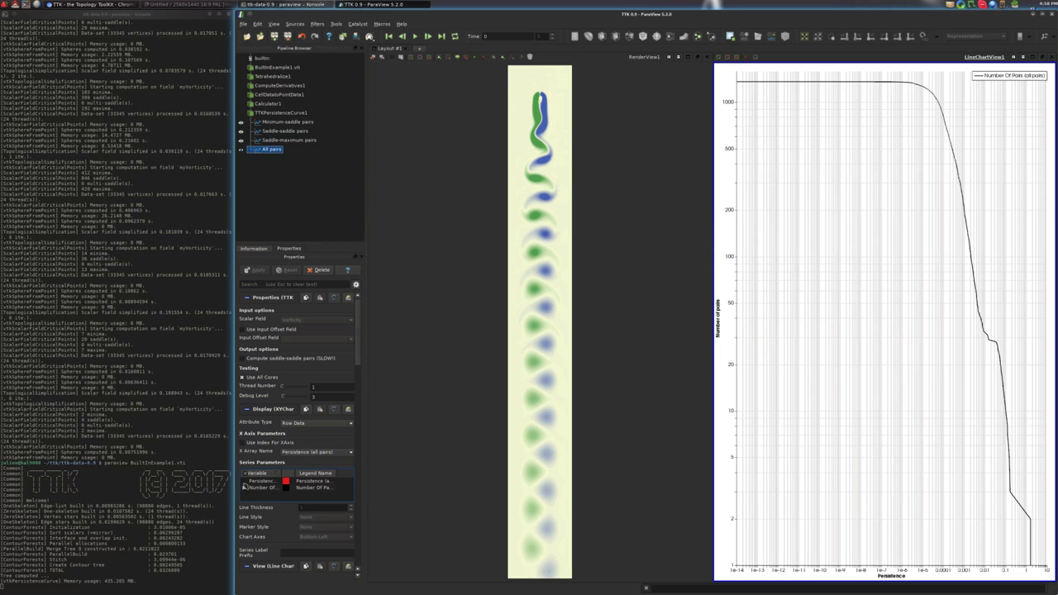
Make the Number Of Pairs curve dark blue with line thickness 5
double_click(287, 488)
left_click(559, 335)
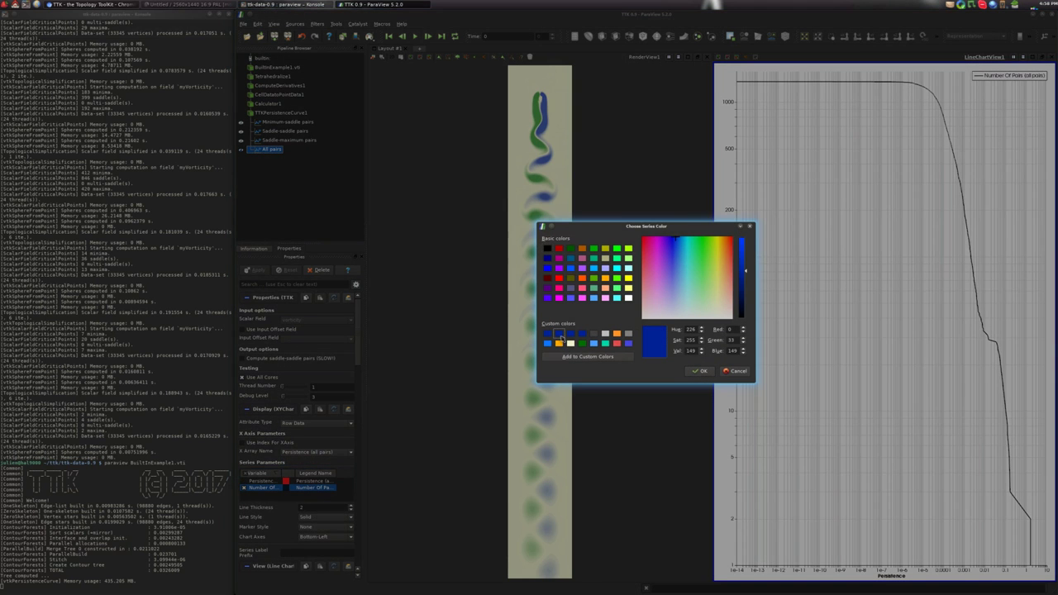
left_click(699, 371)
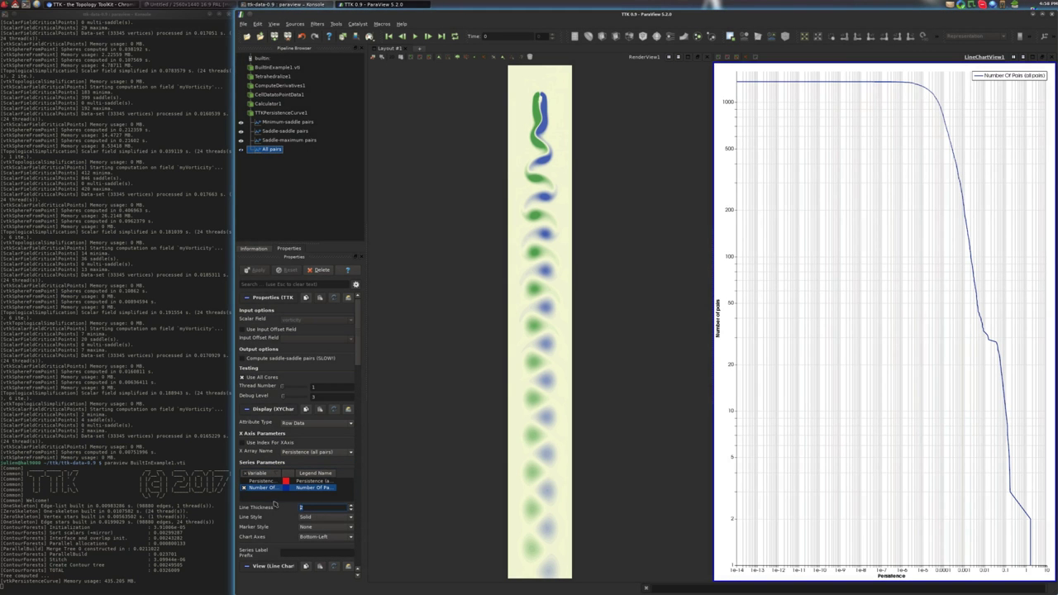
type("5")
key("Tab")
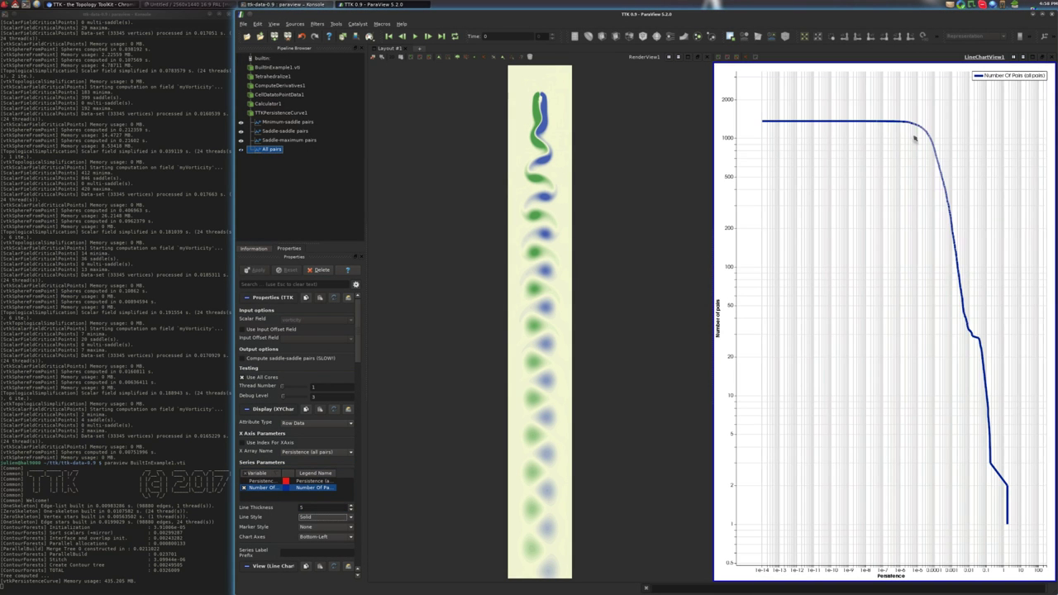
Zoom the chart onto the curve and begin editing the bottom axis title
middle_click_drag(888, 114, 1011, 530)
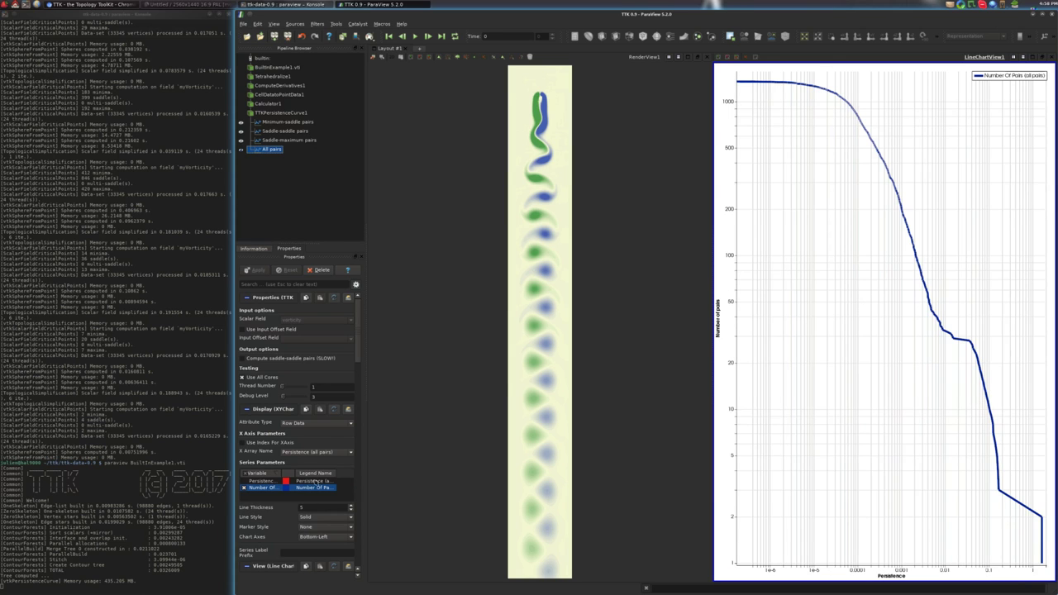
left_click_drag(357, 342, 361, 446)
left_click(325, 463)
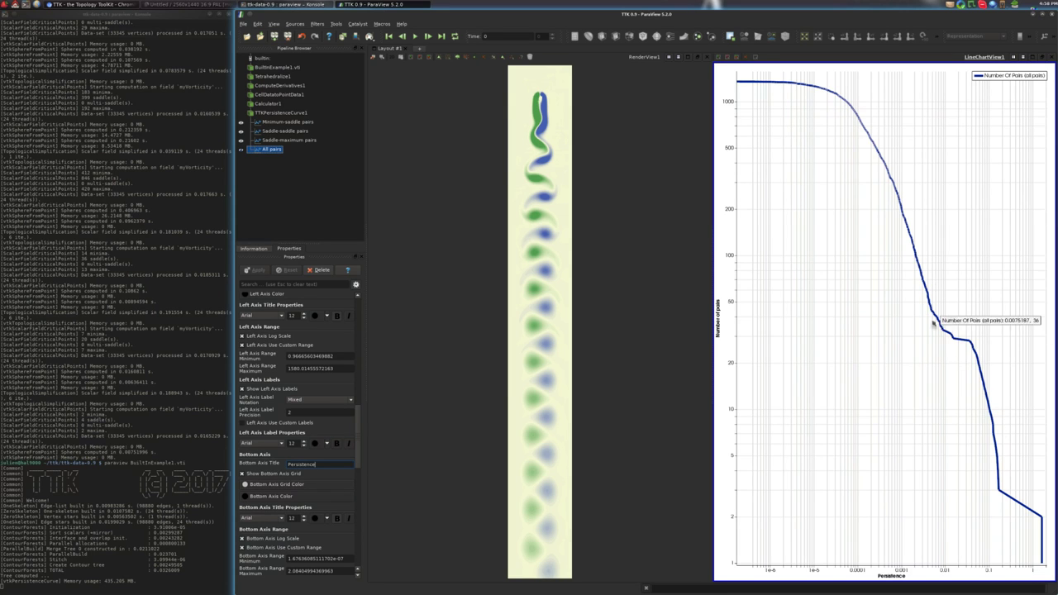
Split the layout, add a new 3D Render View below the chart, and select Calculator1
left_click(1022, 58)
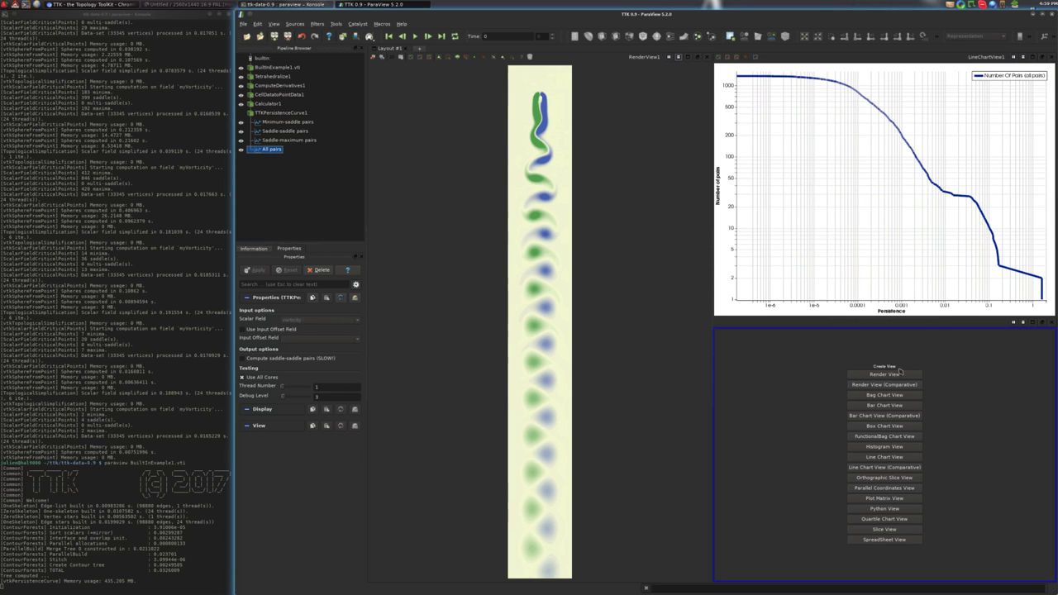
left_click(885, 374)
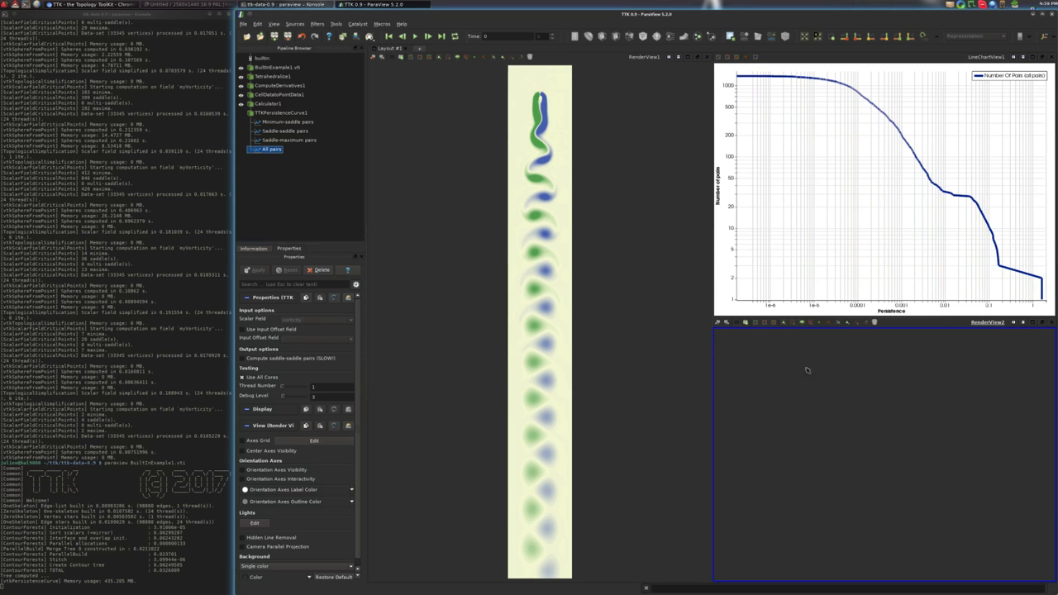
left_click(262, 106)
Add a TTKPersistenceDiagram filter on Calculator1 and compute it
key("ctrl+space")
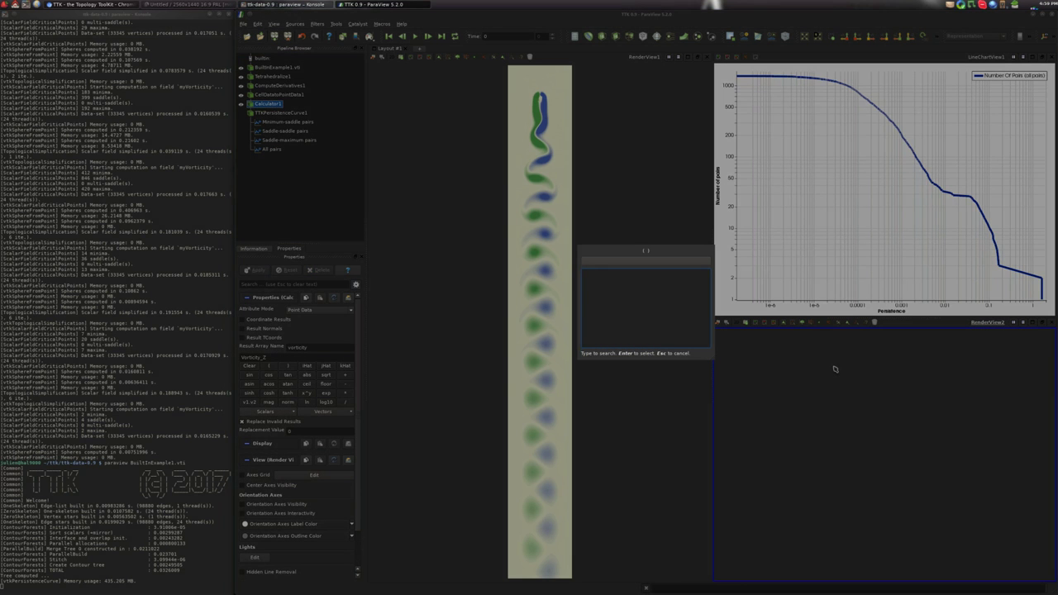
type("diagr")
key("Return")
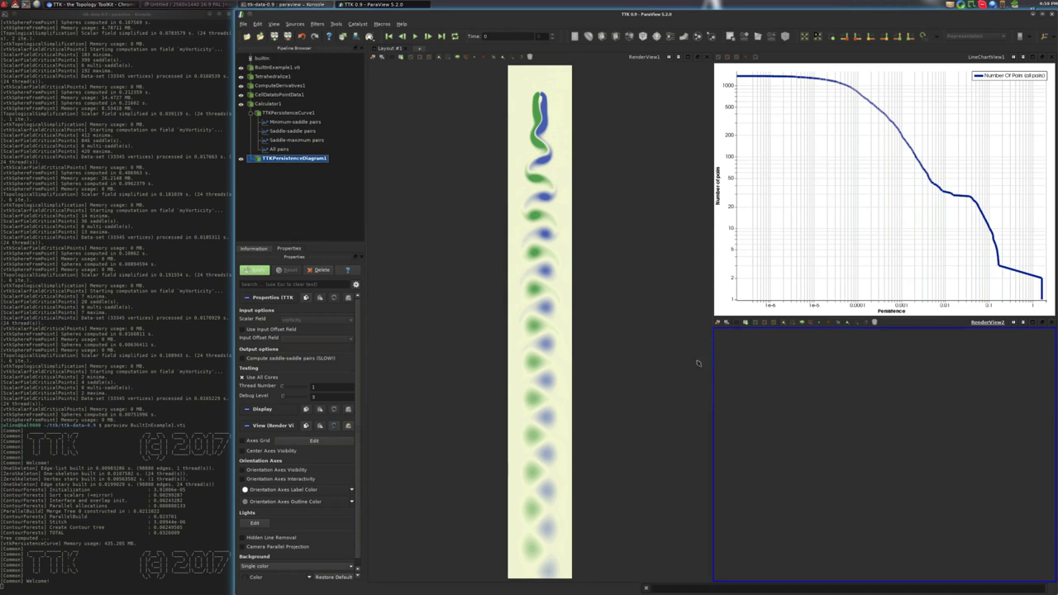
left_click(263, 270)
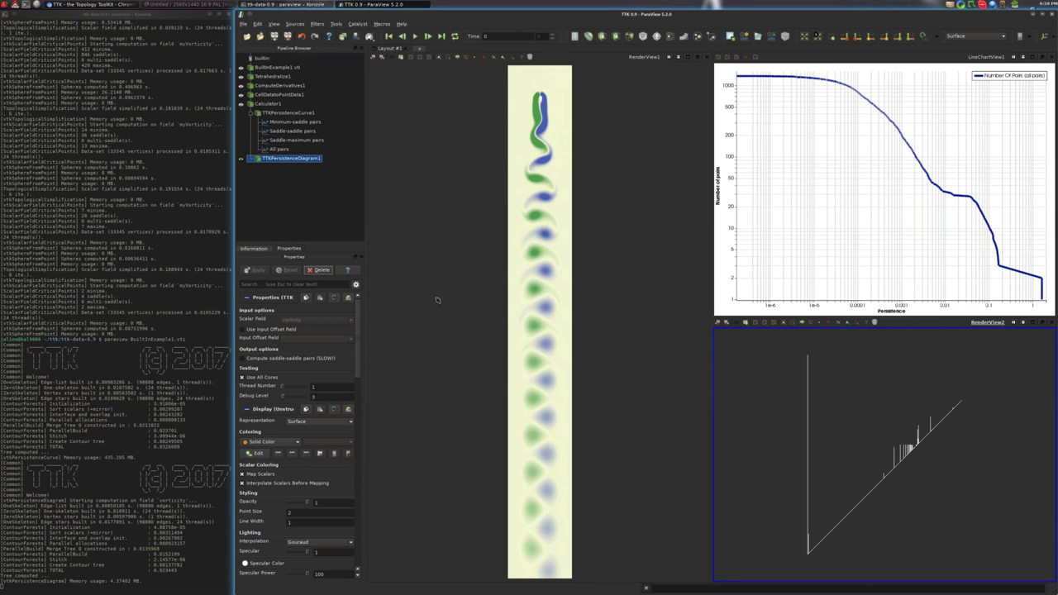
Enable the Axes Grid around the diagram with axis titles Birth and Death
scroll(273, 447, "down", 10)
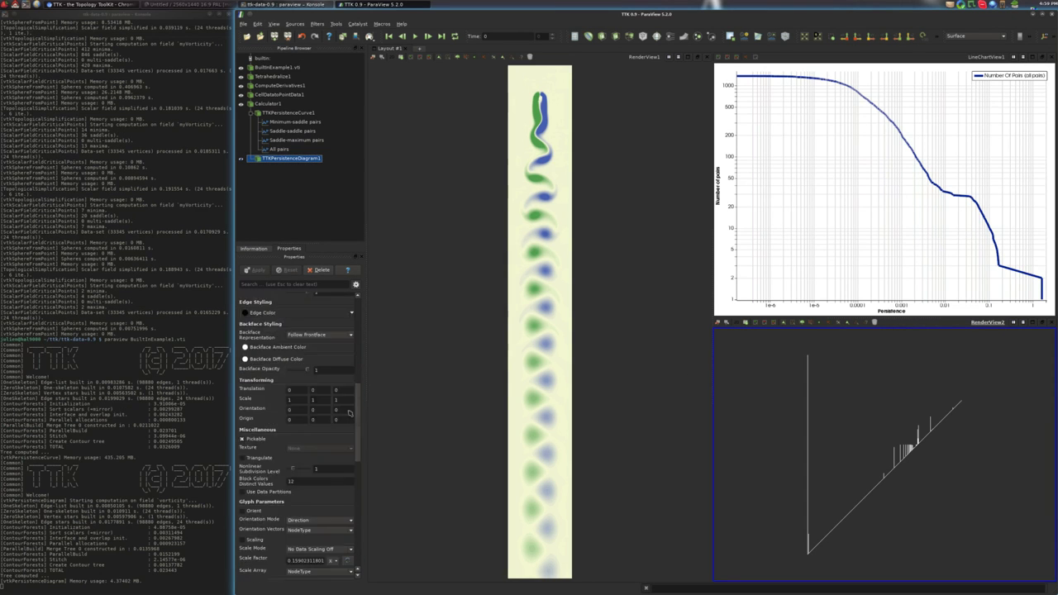
left_click(255, 436)
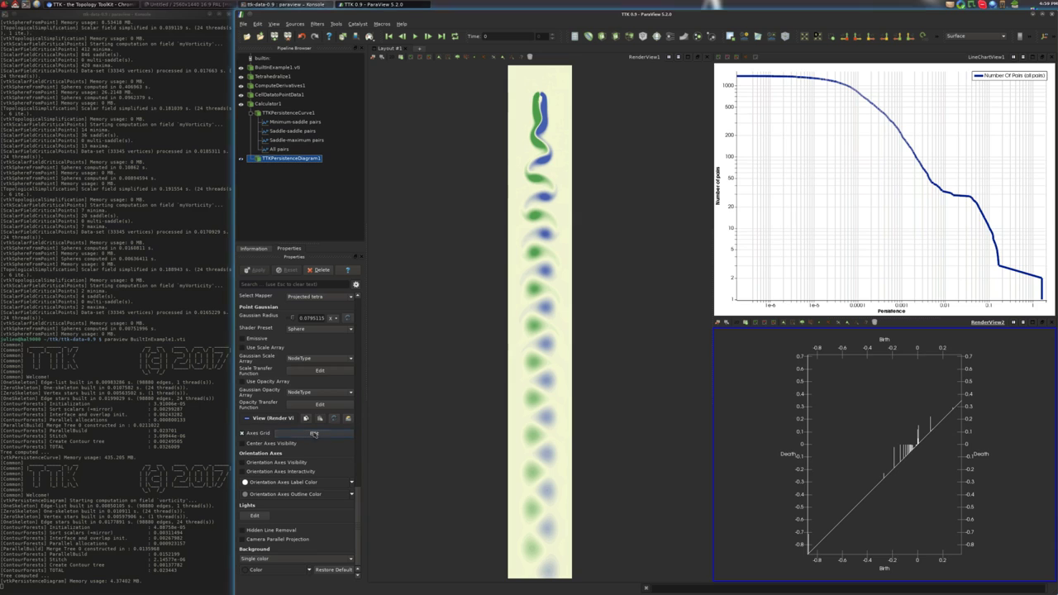
left_click(315, 433)
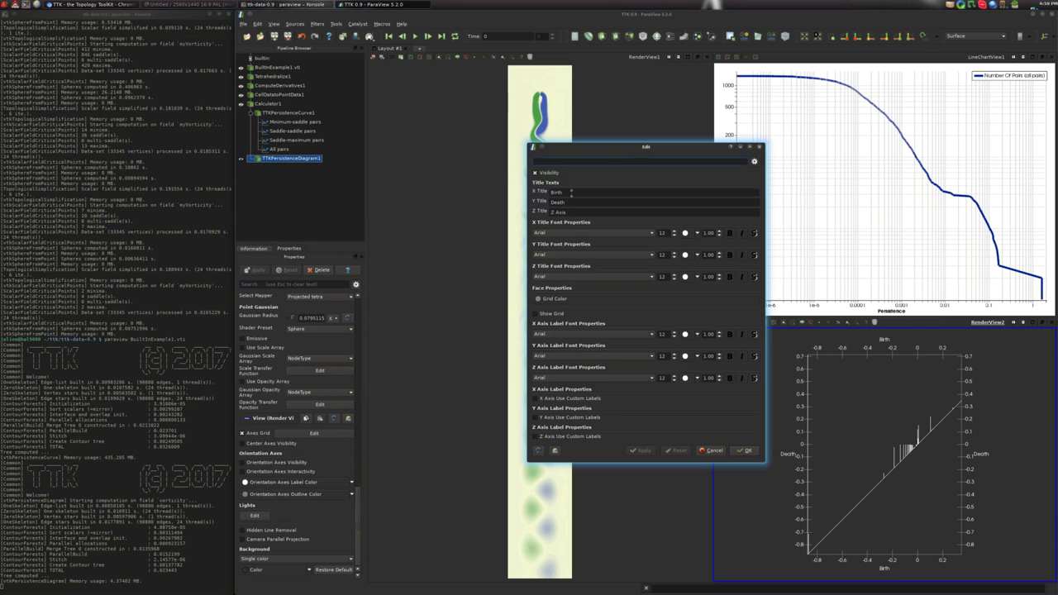
left_click(561, 192)
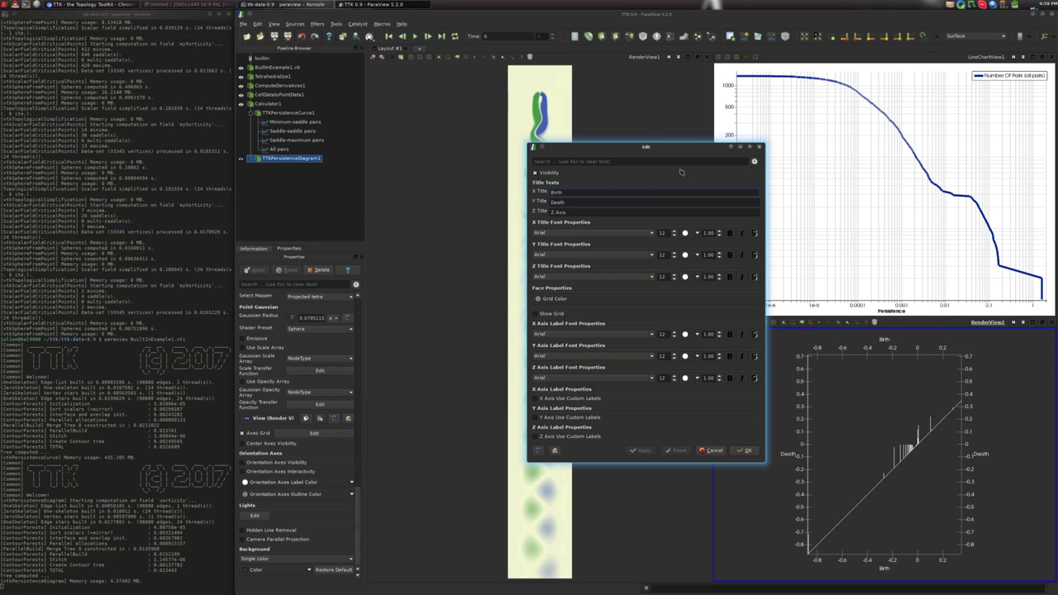
left_click(760, 147)
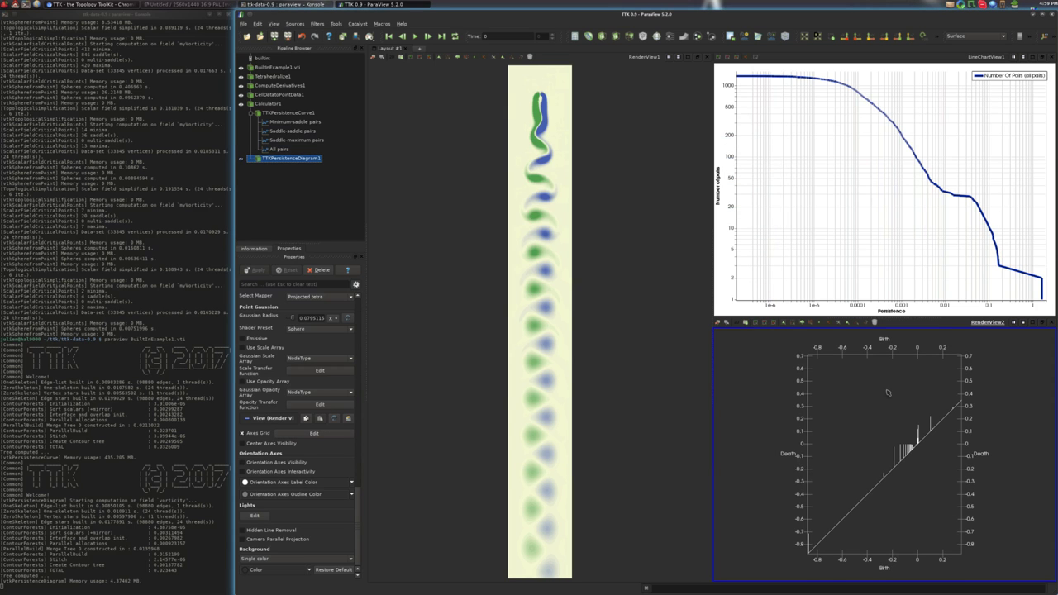
Threshold the diagram on PairIdentifier from -1 to -0.1 to isolate the diagonal
key("ctrl+space")
type("thre")
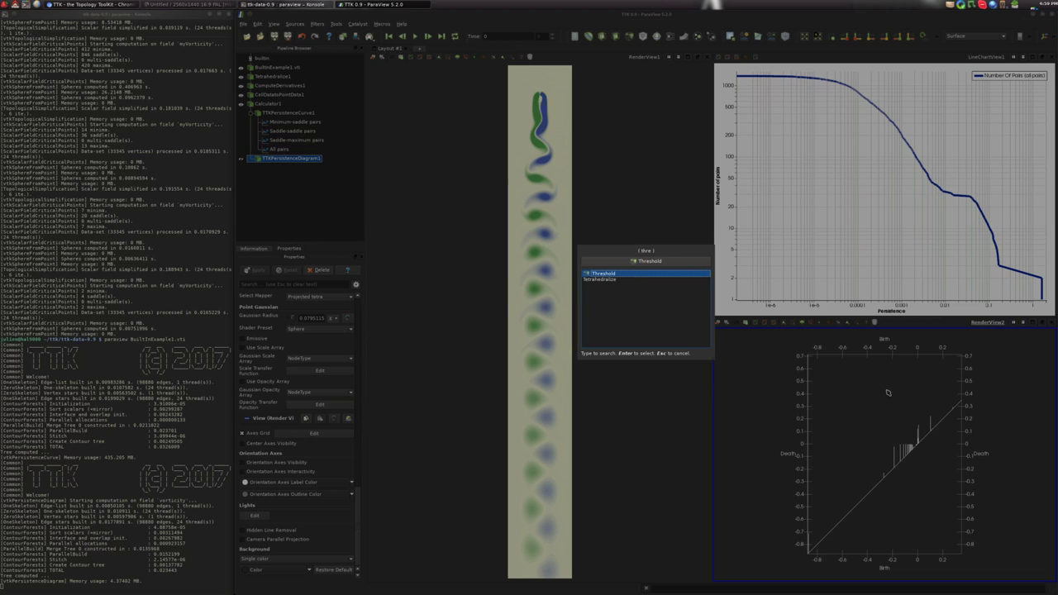
key("Return")
left_click(316, 314)
left_click(285, 331)
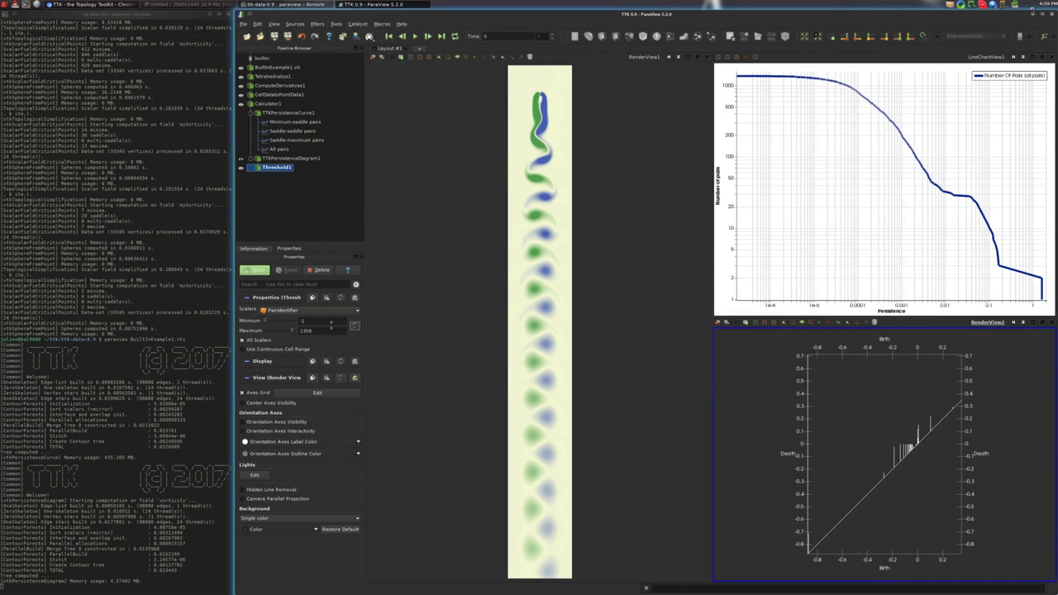
left_click_drag(331, 330, 289, 330)
type("1")
key("Return")
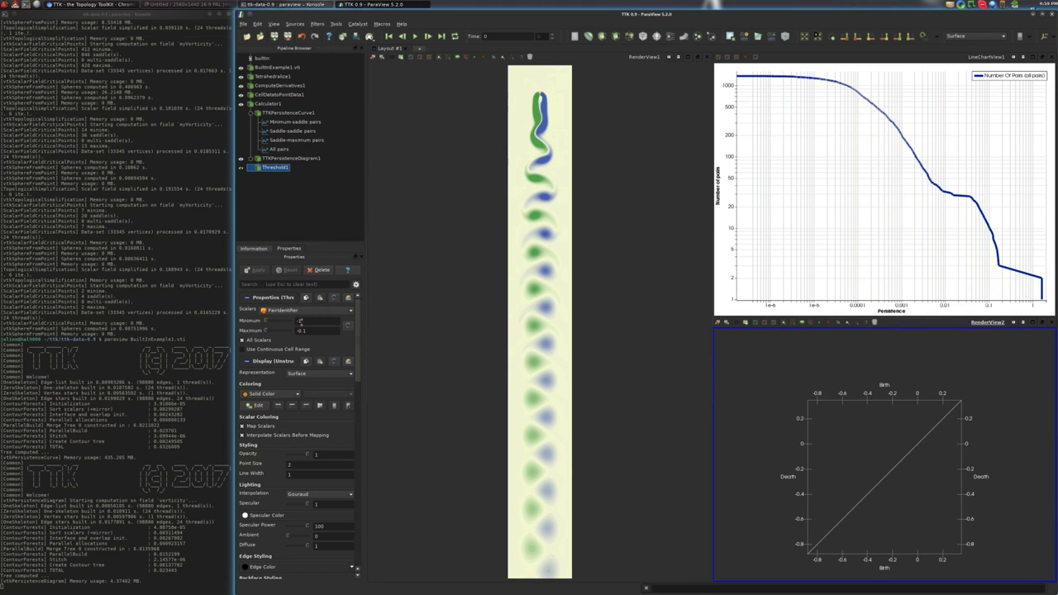
Add Extract Surface and Tube filters on the diagonal and give the tube a grey colour
key("ctrl+space")
type("extract surface")
key("Return")
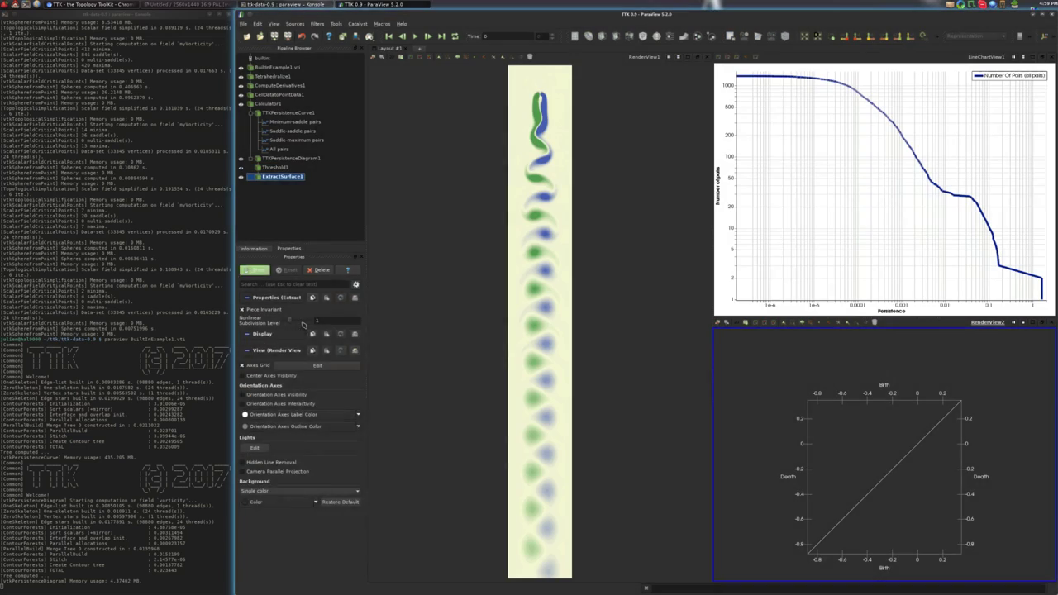
key("ctrl+space")
type("tube")
key("Return")
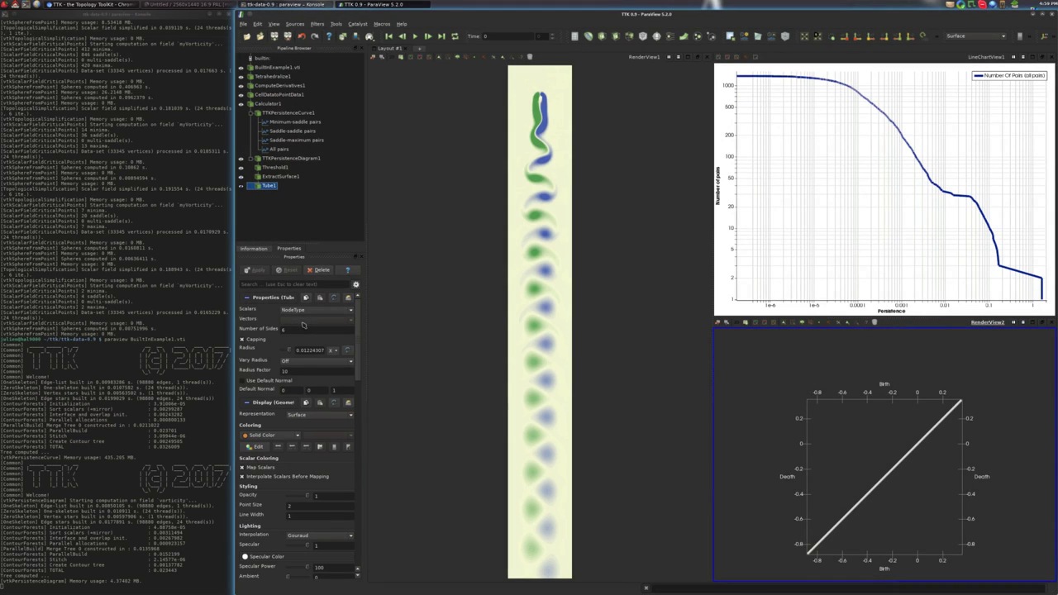
left_click(255, 447)
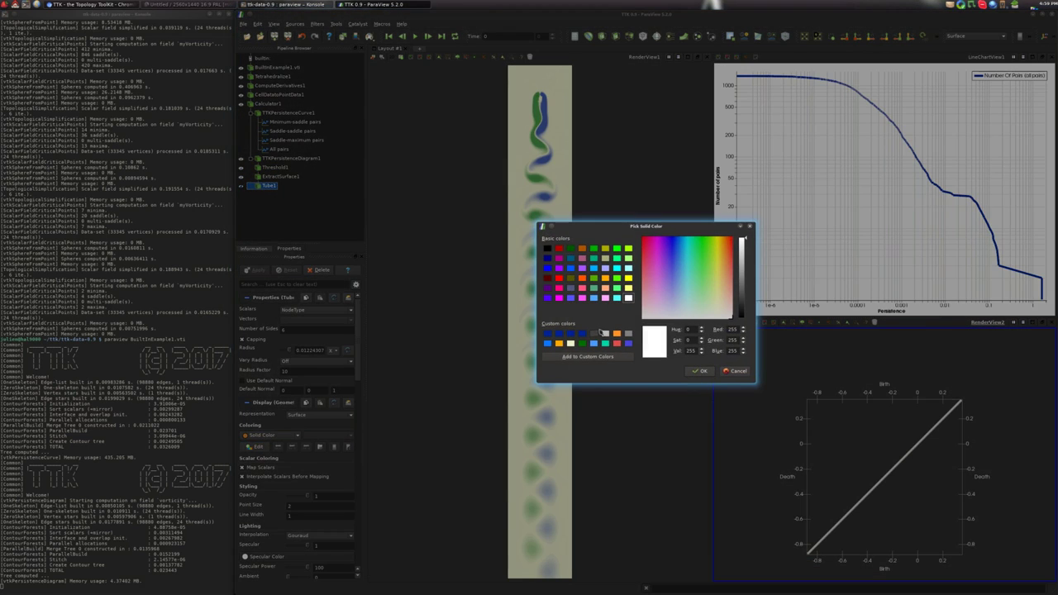
left_click(698, 371)
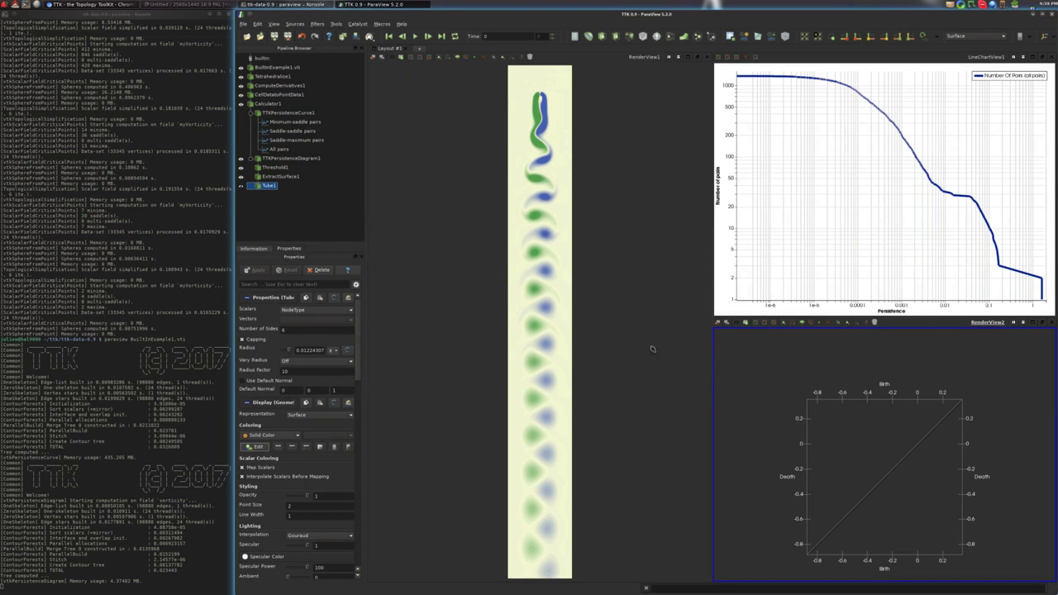
left_click(292, 159)
Add a second Threshold on the diagram using PairIdentifier, selecting its minimum for a -0.1 value
key("ctrl+space")
type("Threshold")
key("Return")
left_click(306, 310)
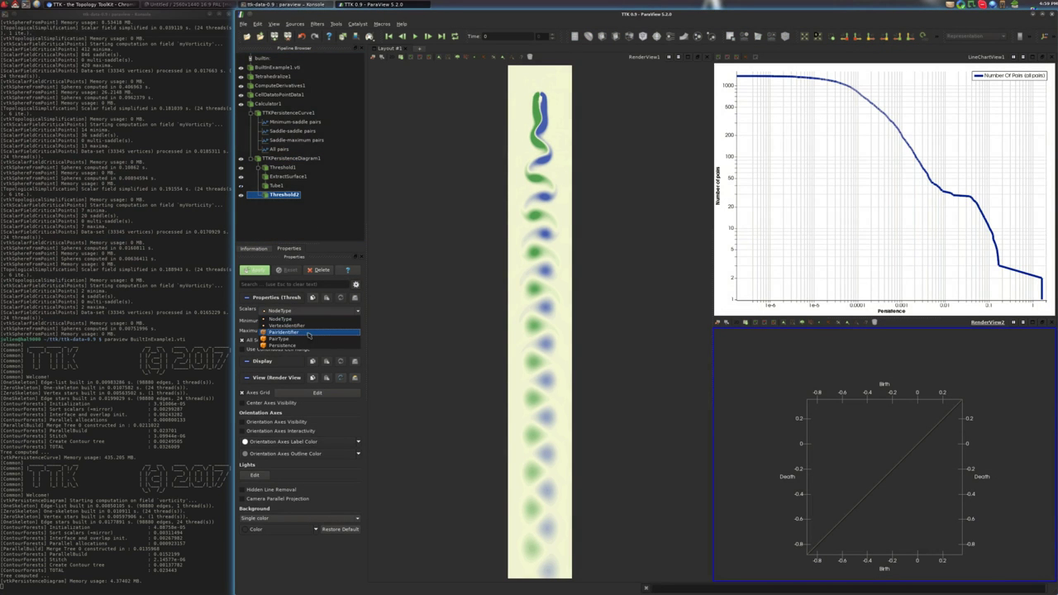
left_click(303, 333)
double_click(301, 321)
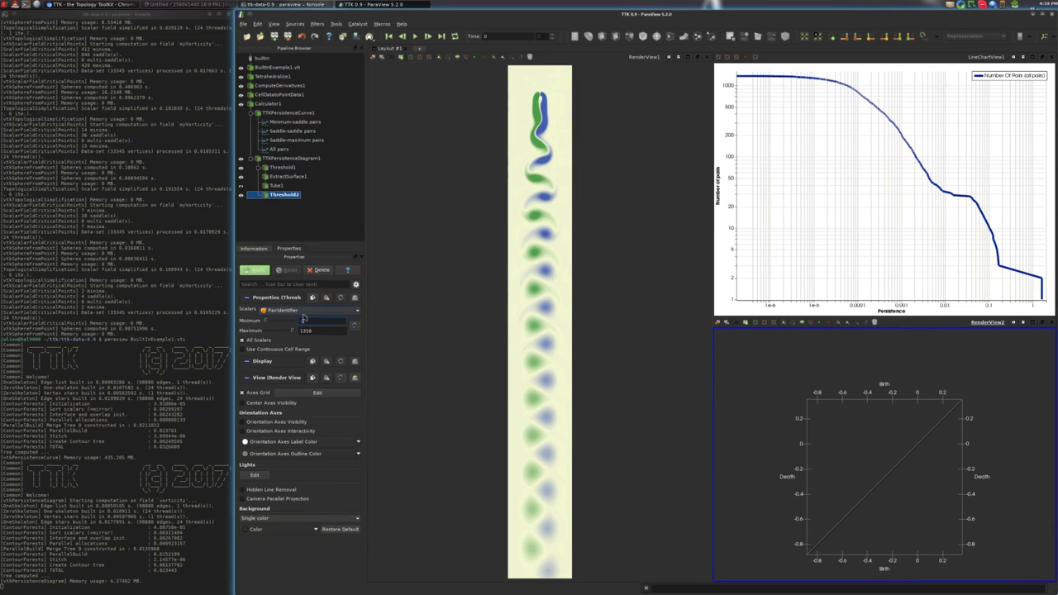
Apply the second threshold, then add a third Threshold keeping Persistence of at least 0.0001
key("Return")
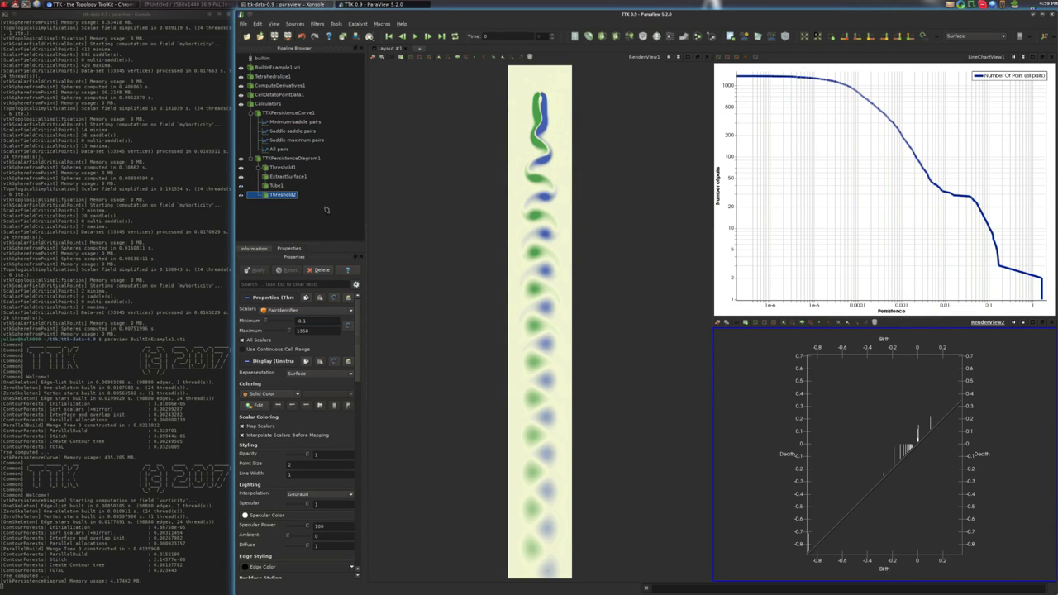
key("ctrl+space")
type("Threshold")
key("Return")
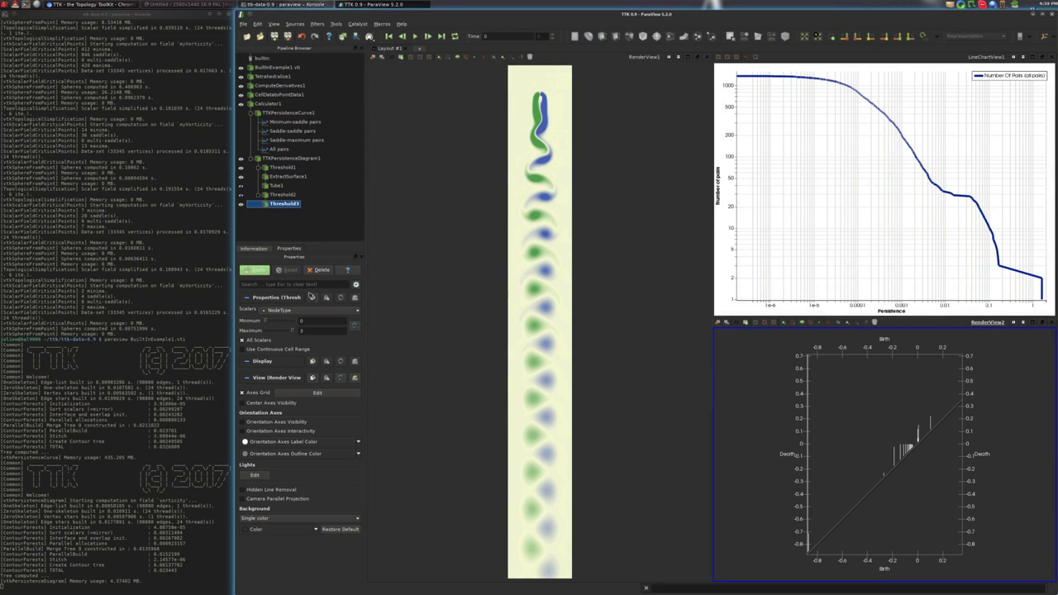
left_click(312, 313)
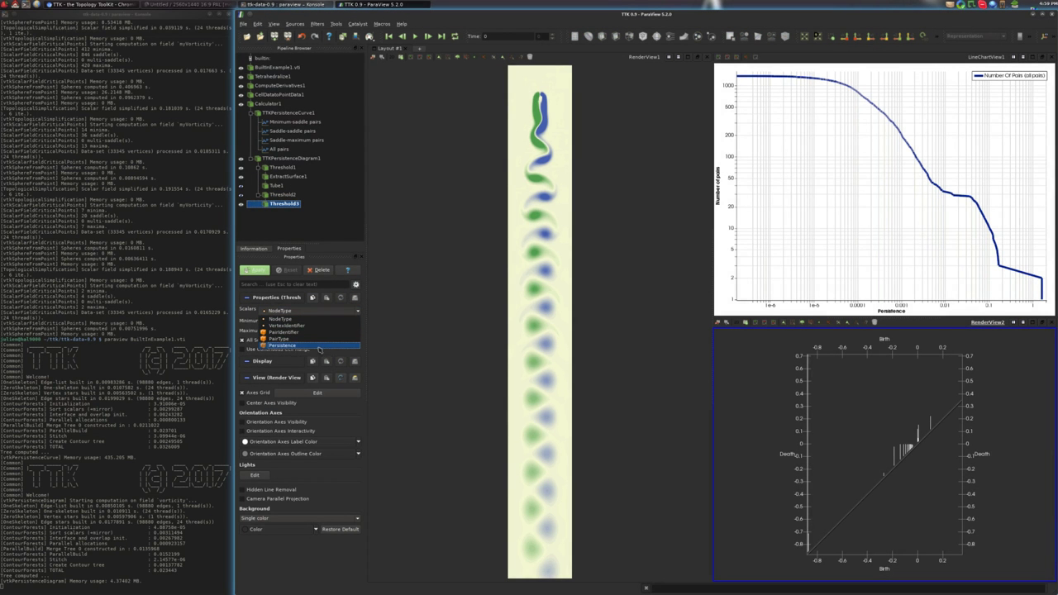
left_click(320, 345)
left_click(322, 321)
type(".0001")
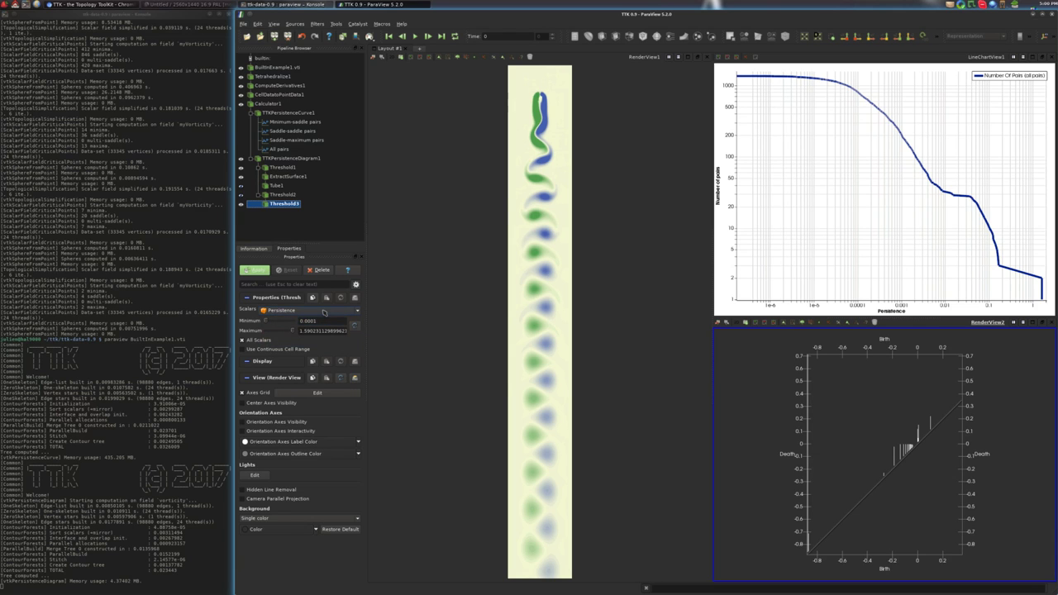
key("Return")
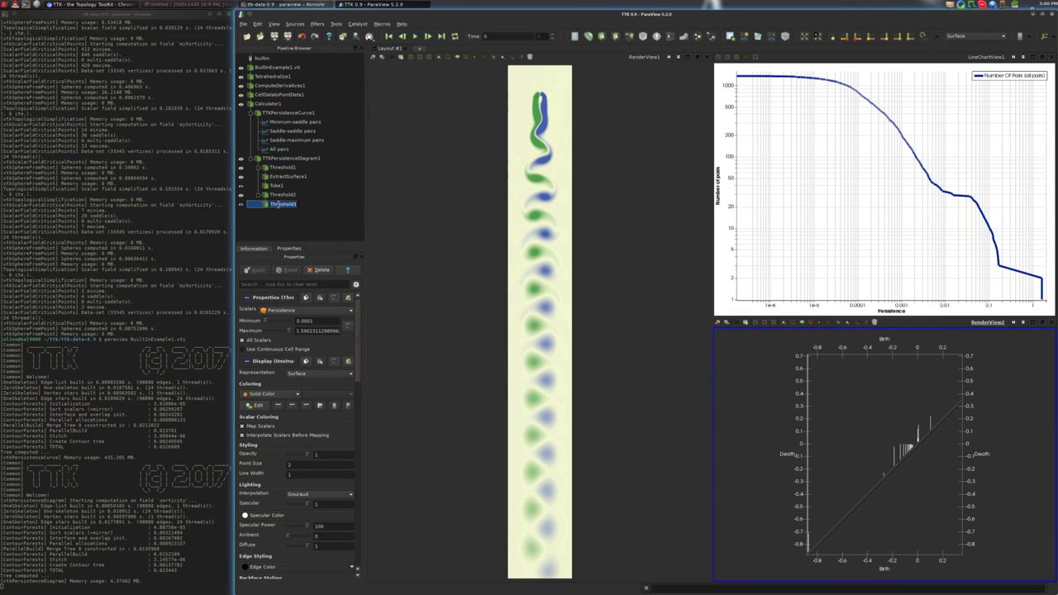
Rename the filter PersistenceThreshold and add radius-0.025 SphereFromPoint spheres coloured by NodeType
type("PersistenceThreshold")
key("Return")
key("ctrl+space")
type("sphe")
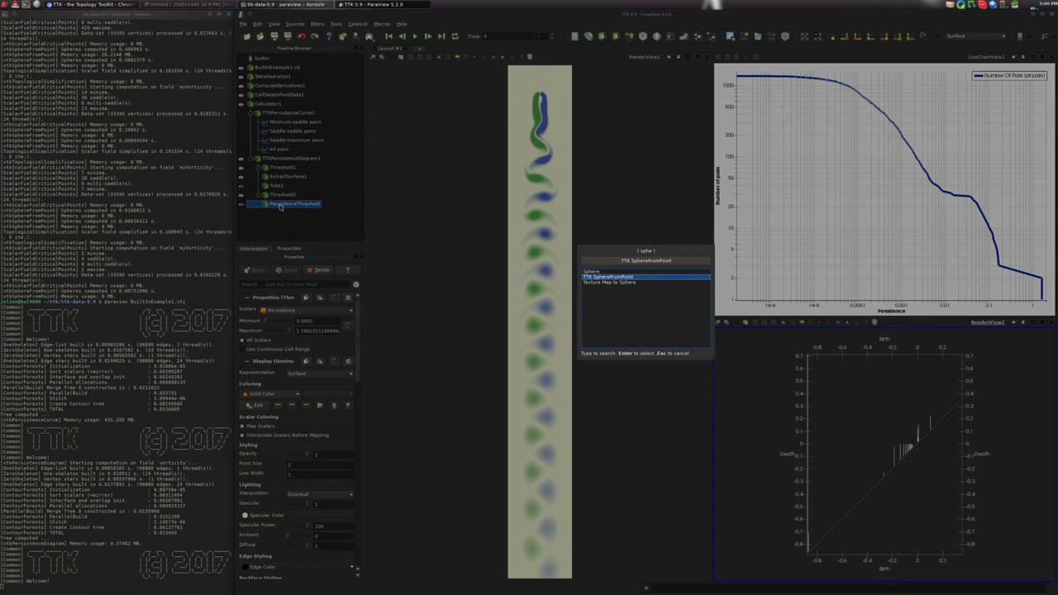
key("Return")
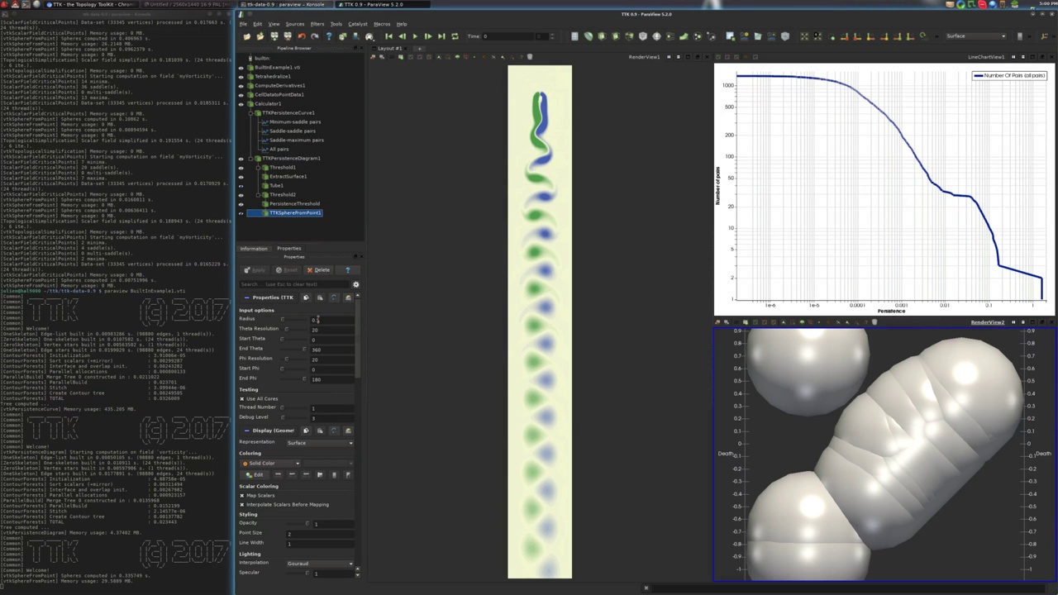
type("0.05")
key("Return")
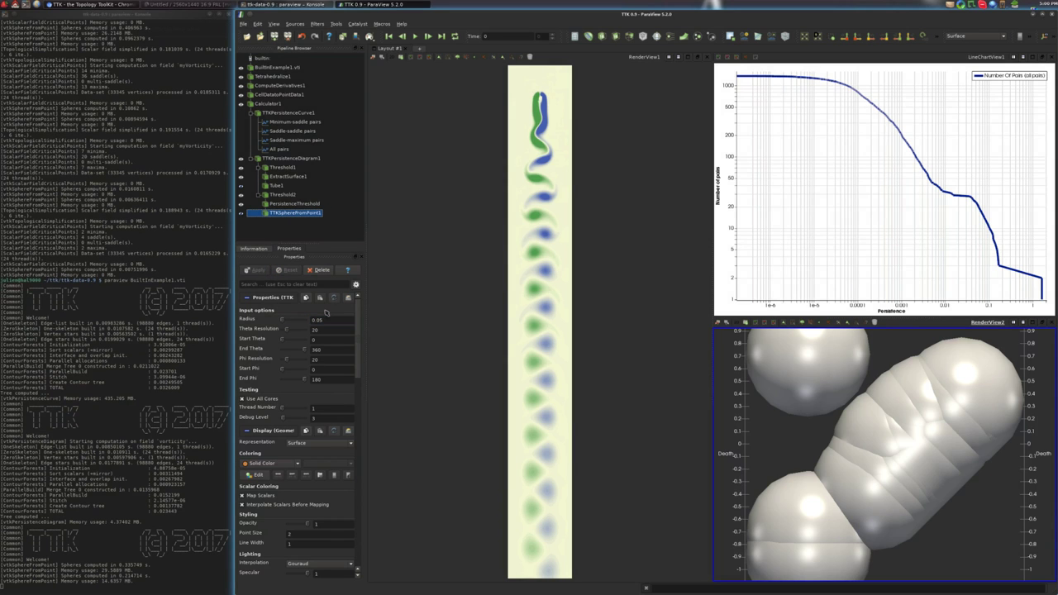
left_click(319, 321)
type("2")
left_click(255, 270)
left_click(266, 464)
left_click(263, 478)
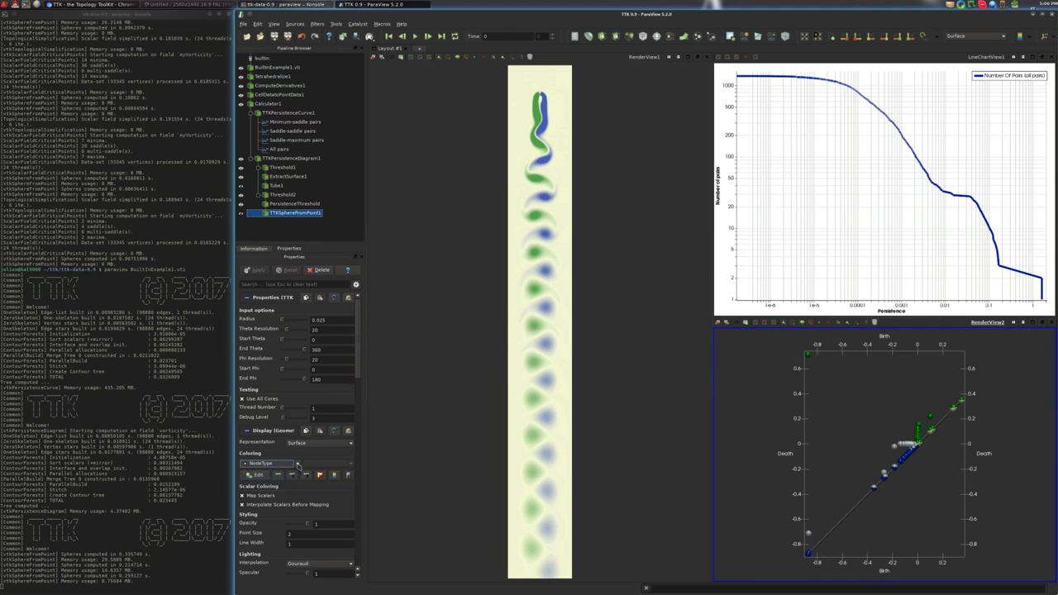
Add Extract Surface and Tube filters on PersistenceThreshold to draw the pairs as tubes
left_click(286, 204)
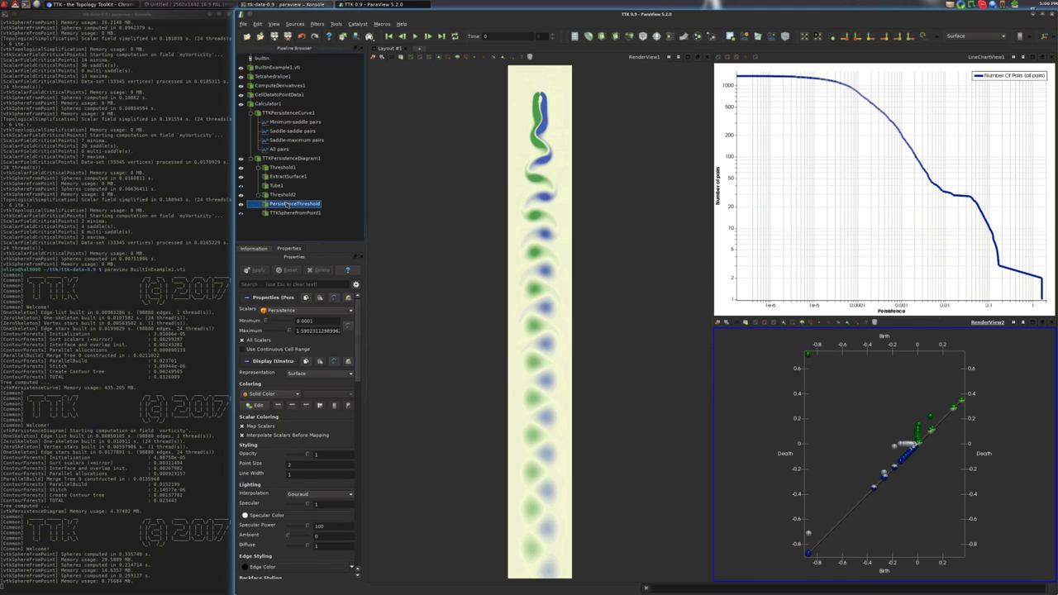
key("ctrl+space")
type("surf")
key("Return")
key("ctrl+space")
type("tubea")
key("BackSpace")
key("Return")
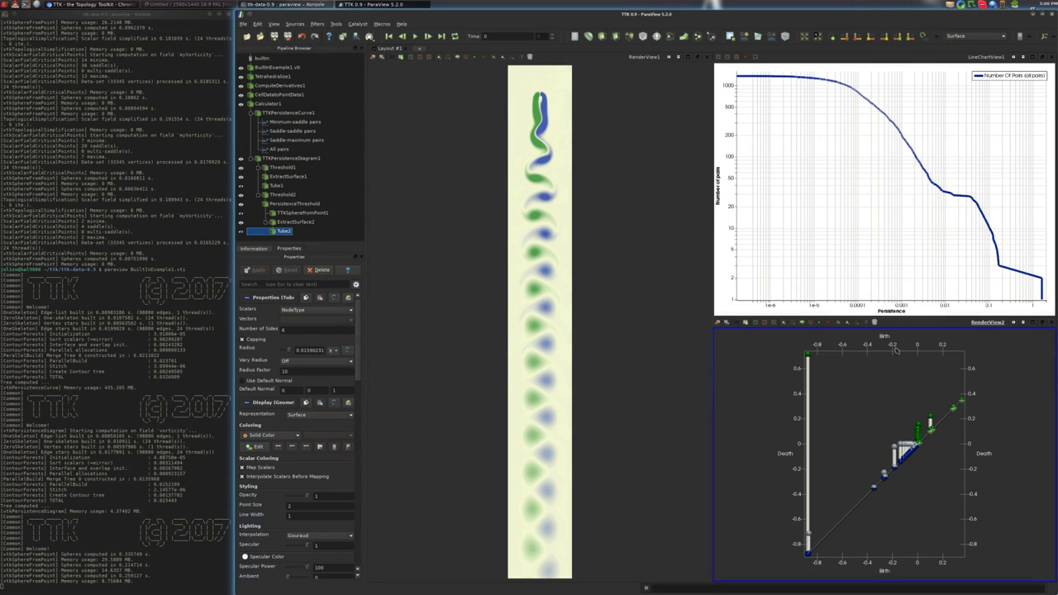
Raise PersistenceThreshold's minimum to 0.02 and make the vortex render view active
left_click(295, 204)
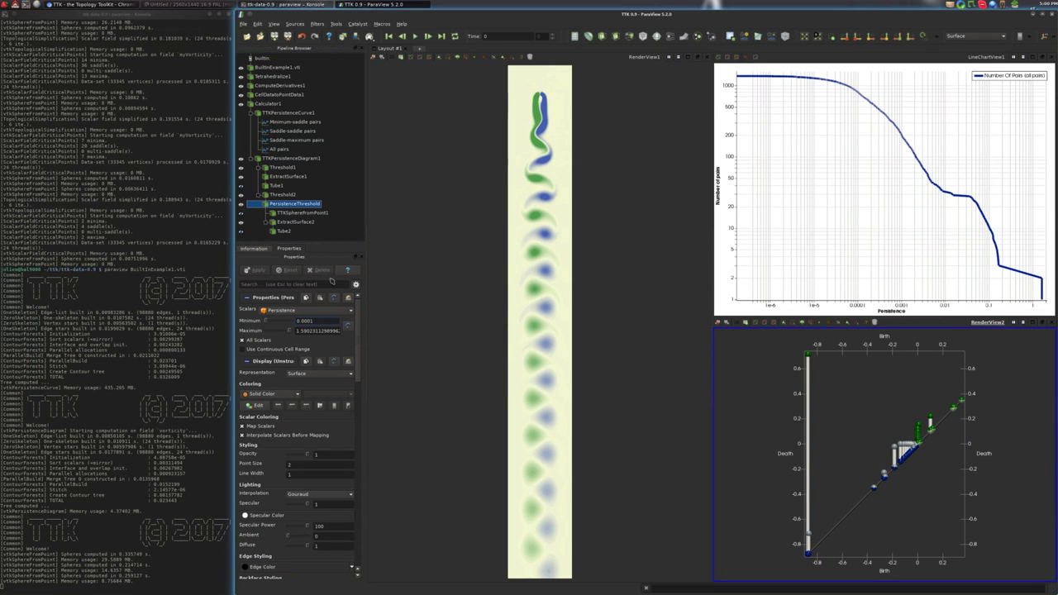
key("BackSpace")
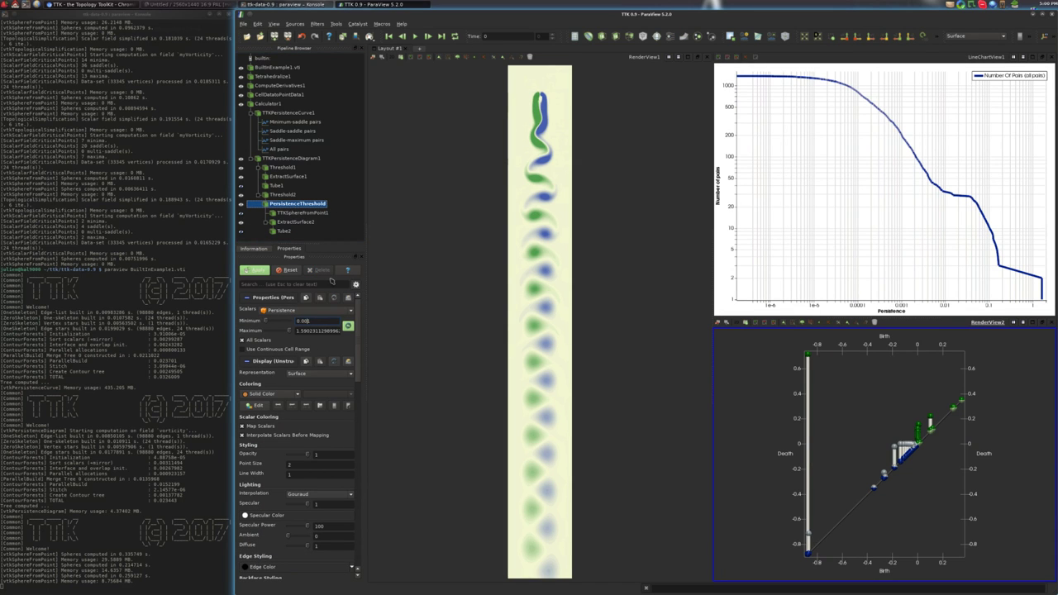
key("Return")
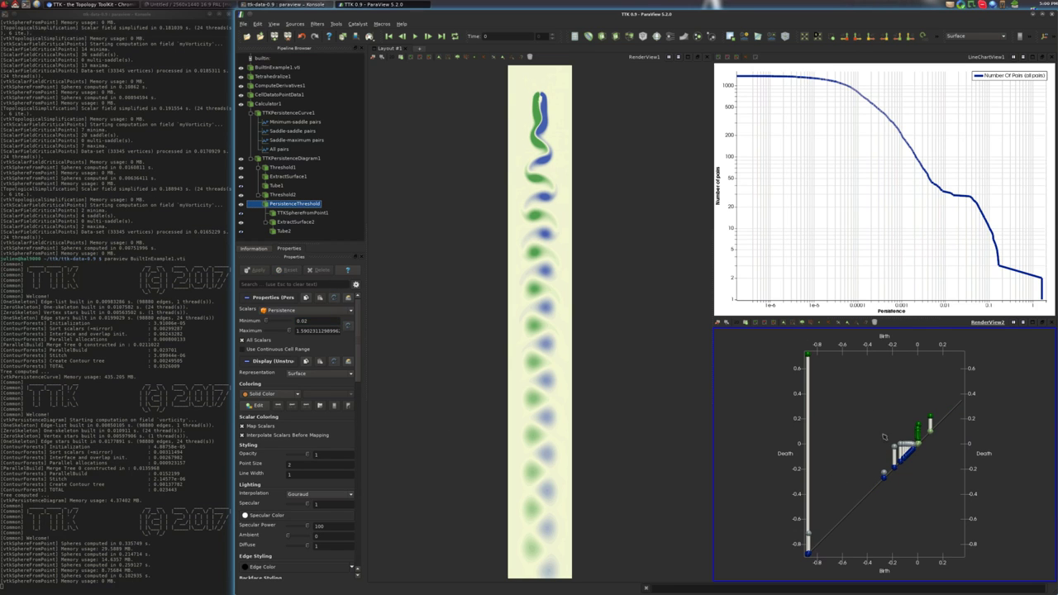
left_click(584, 288)
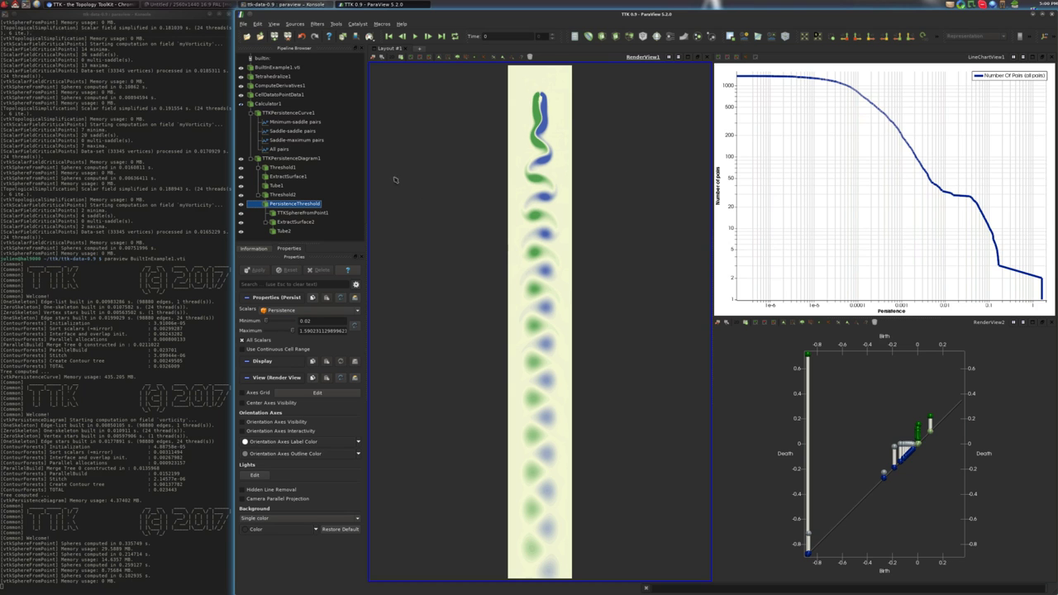
Run TTK TopologicalSimplification on Calculator1 with PersistenceThreshold constraints and the VertexIdentifier field
key("ctrl+space")
type("topo")
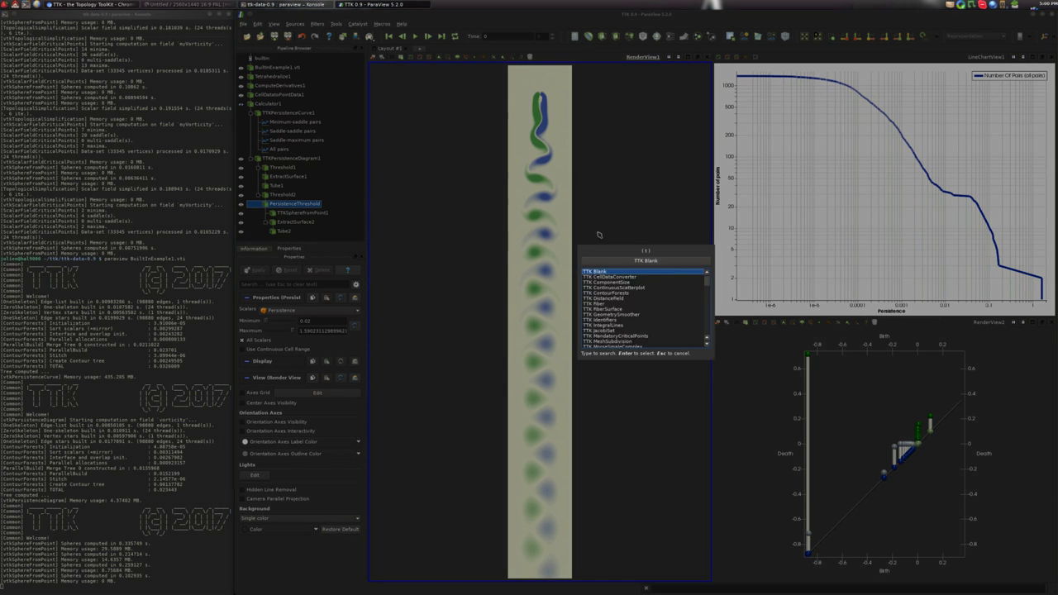
key("Return")
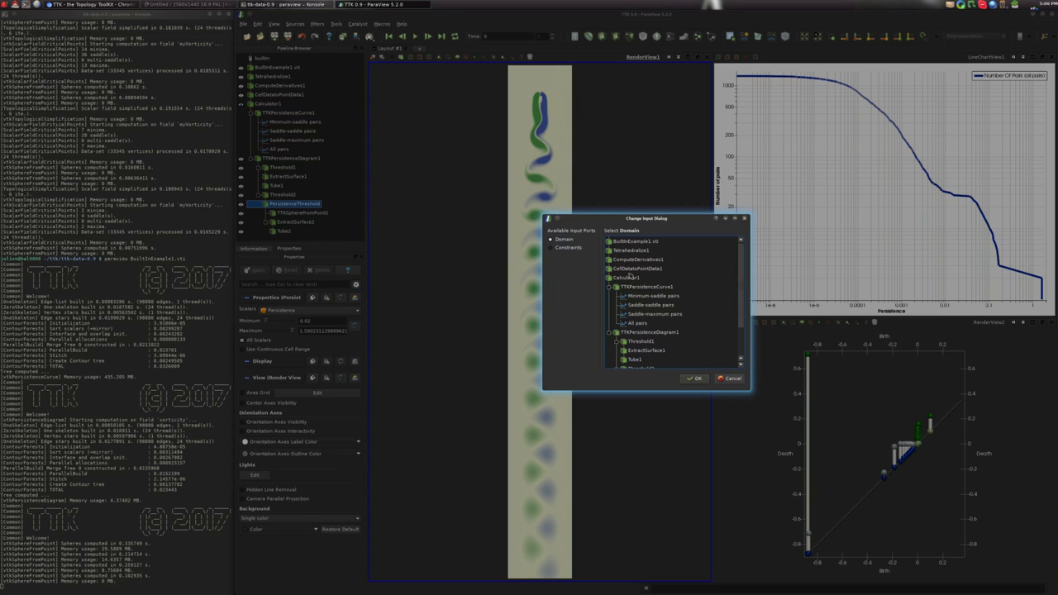
left_click(629, 279)
left_click(581, 247)
scroll(675, 320, "down", 1)
scroll(672, 312, "down", 1)
left_click(674, 339)
left_click(698, 379)
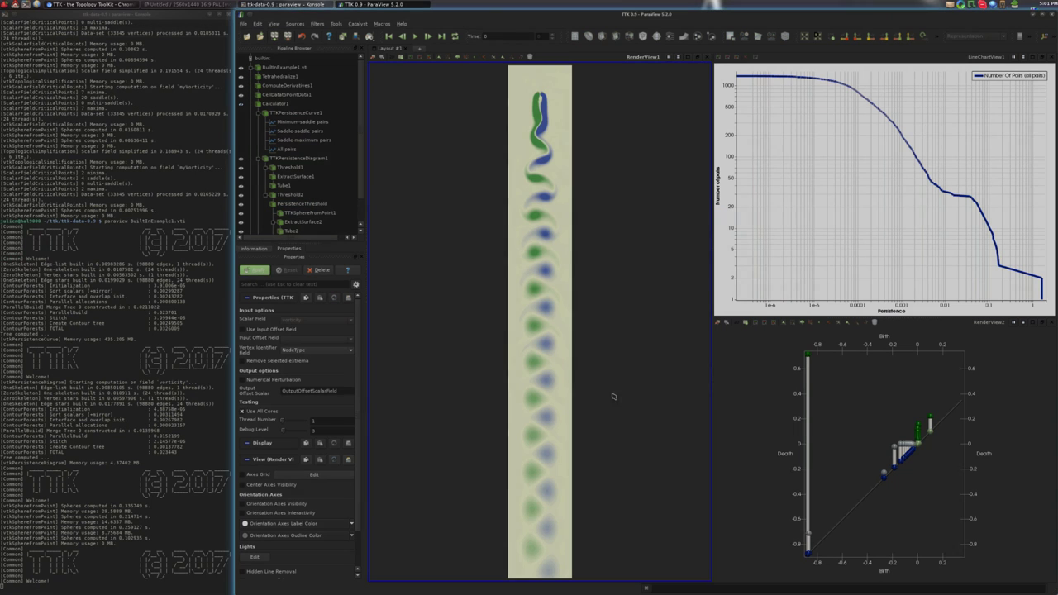
left_click(320, 350)
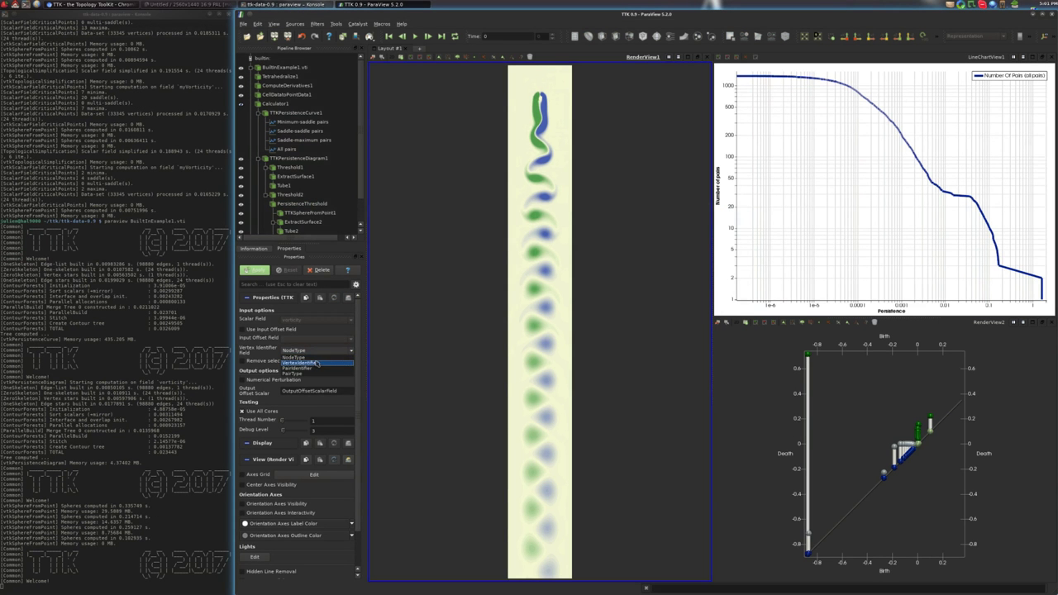
left_click(307, 349)
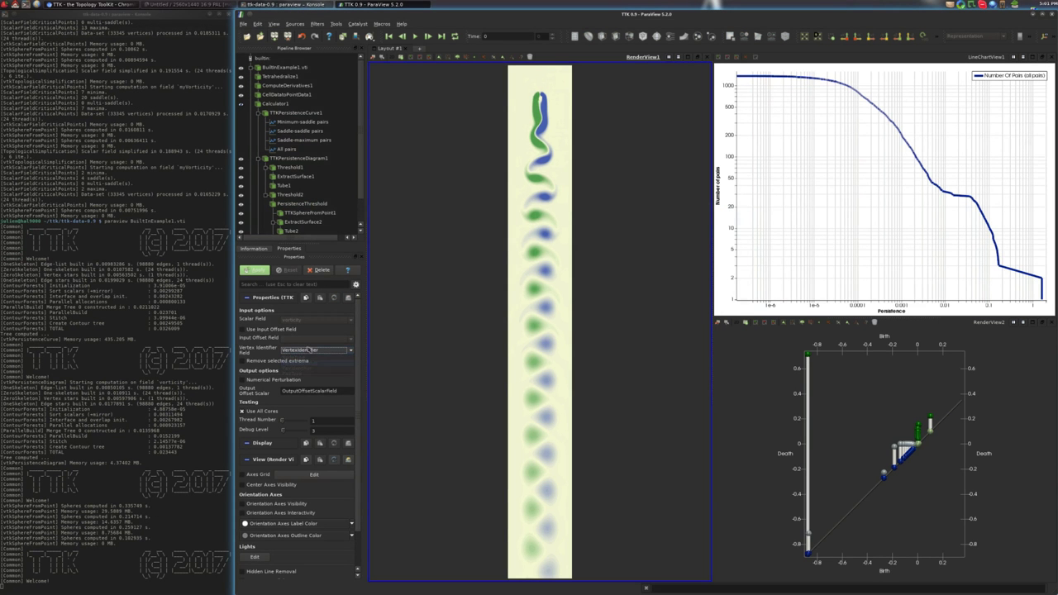
left_click(263, 271)
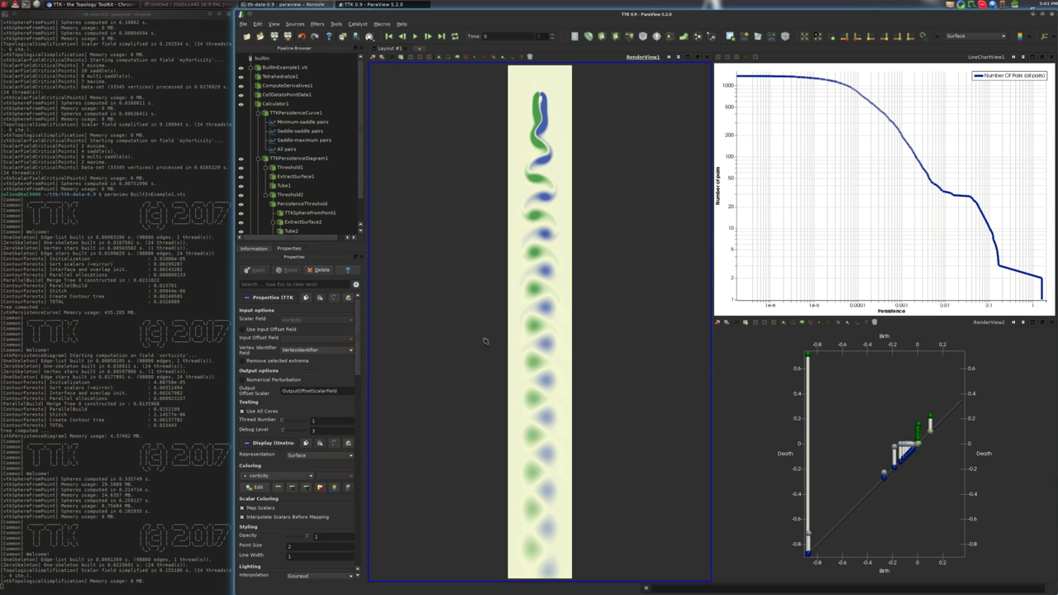
Compute the simplified field's critical points with TTK ScalarFieldCriticalPoints using the input offset field
key("ctrl+space")
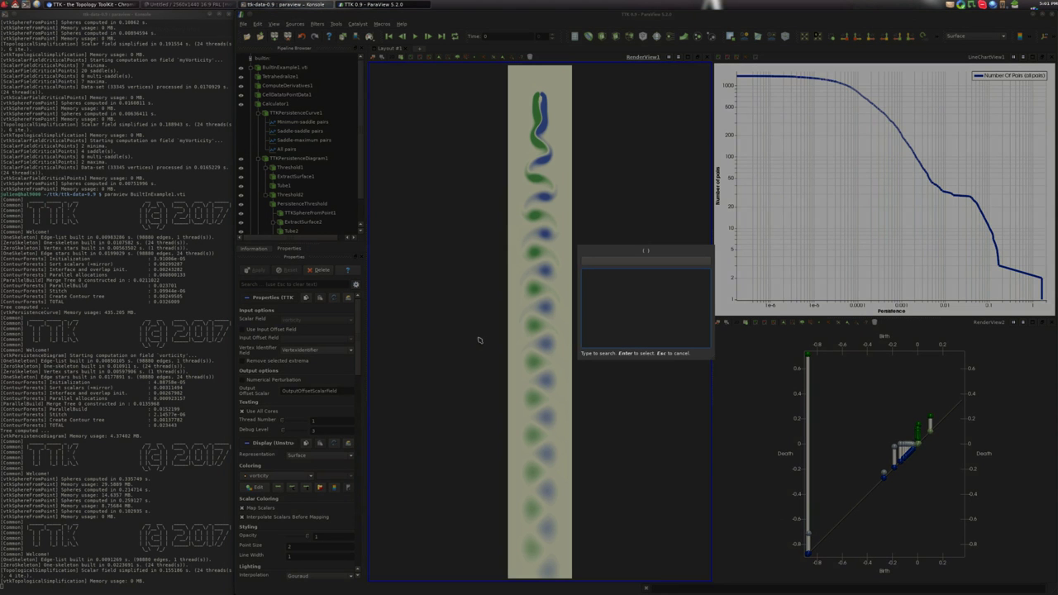
type("critic")
key("Return")
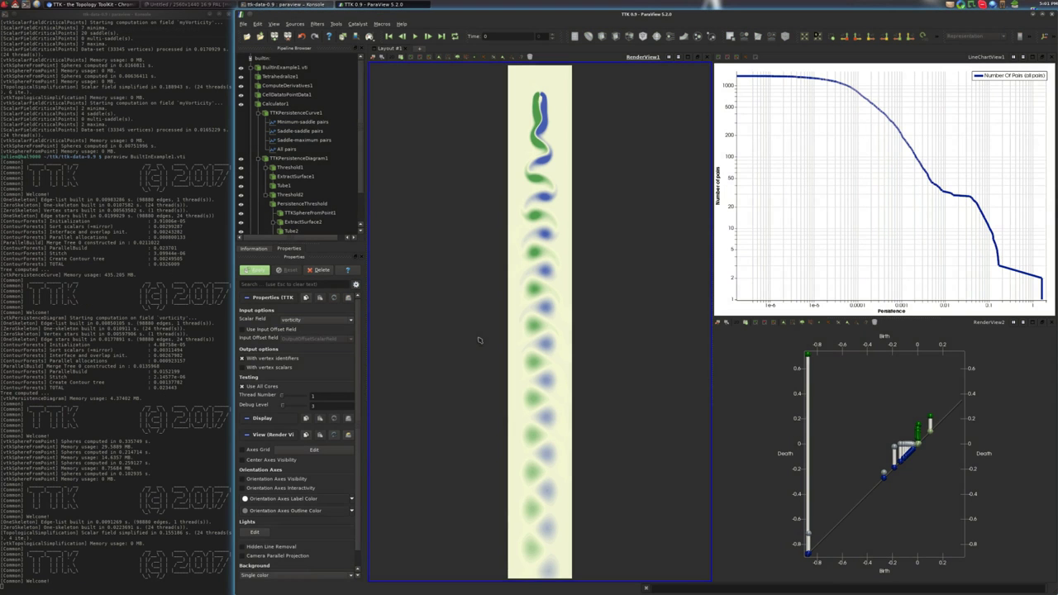
left_click(255, 331)
left_click(254, 269)
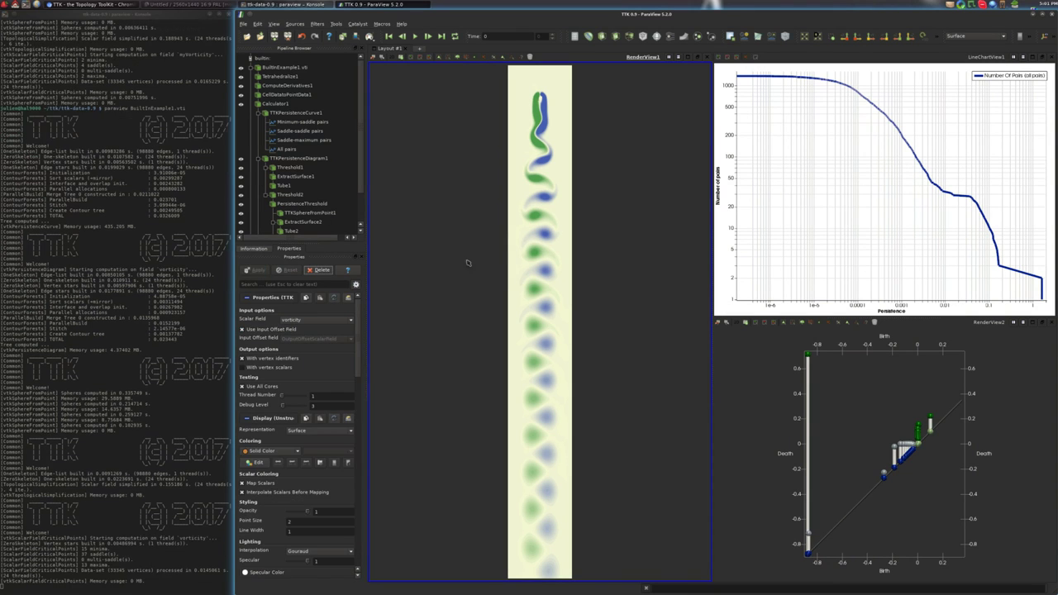
Mark the critical points with TTK SphereFromPoint spheres of radius 2
key("ctrl+space")
type("sphe")
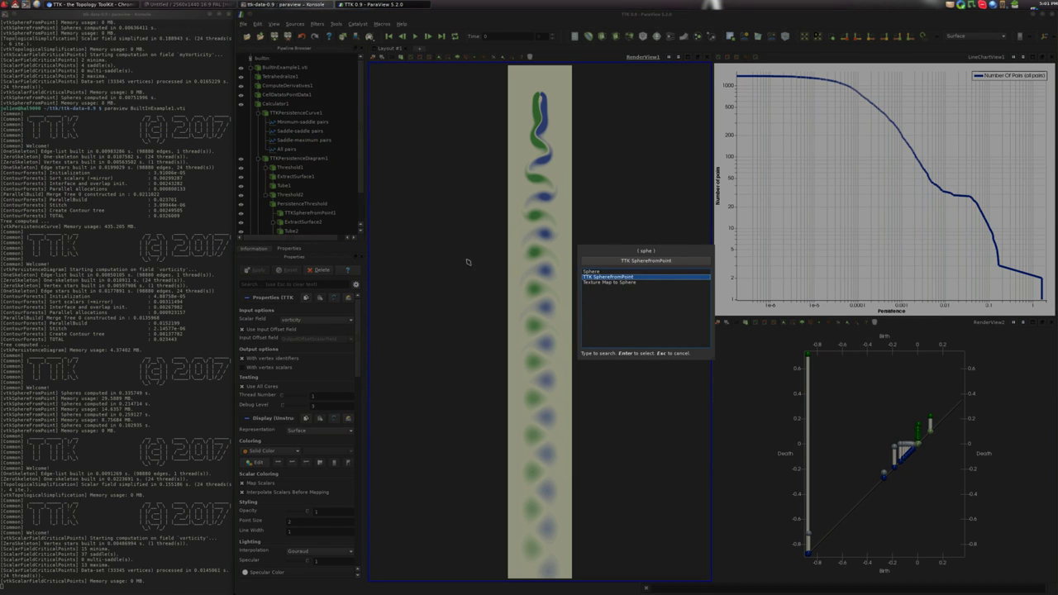
key("Return")
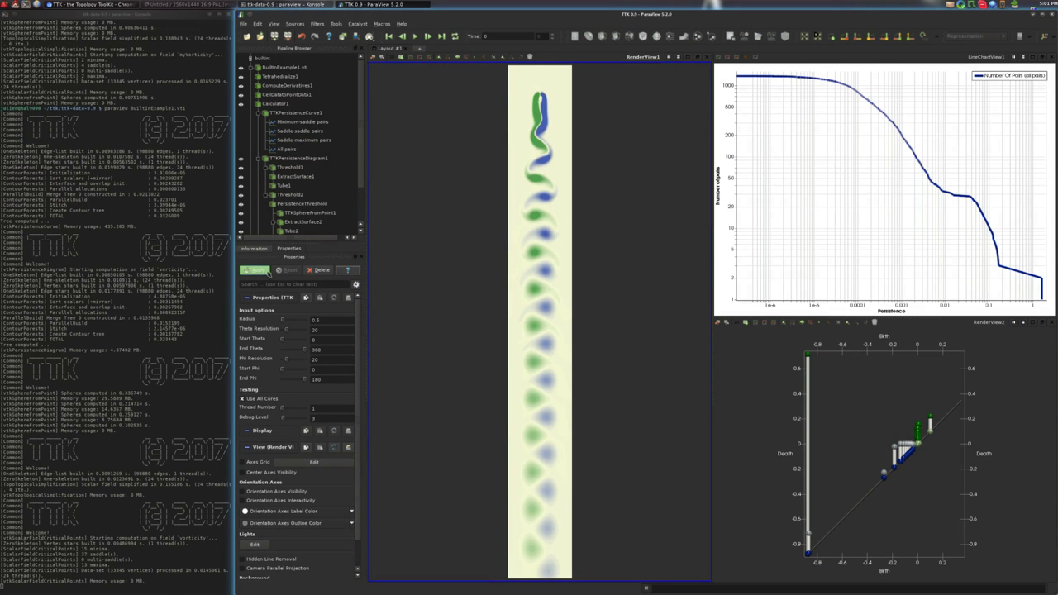
left_click(255, 270)
double_click(321, 320)
type("2")
left_click(254, 271)
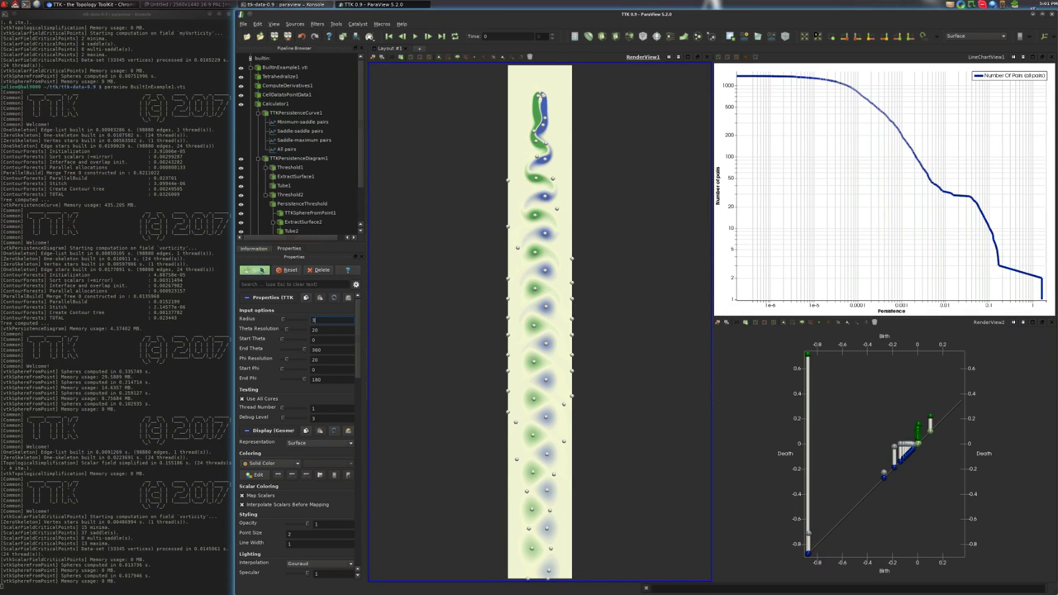
Limit the current threshold to critical type 0 and colour the spheres by Critical Type
double_click(305, 331)
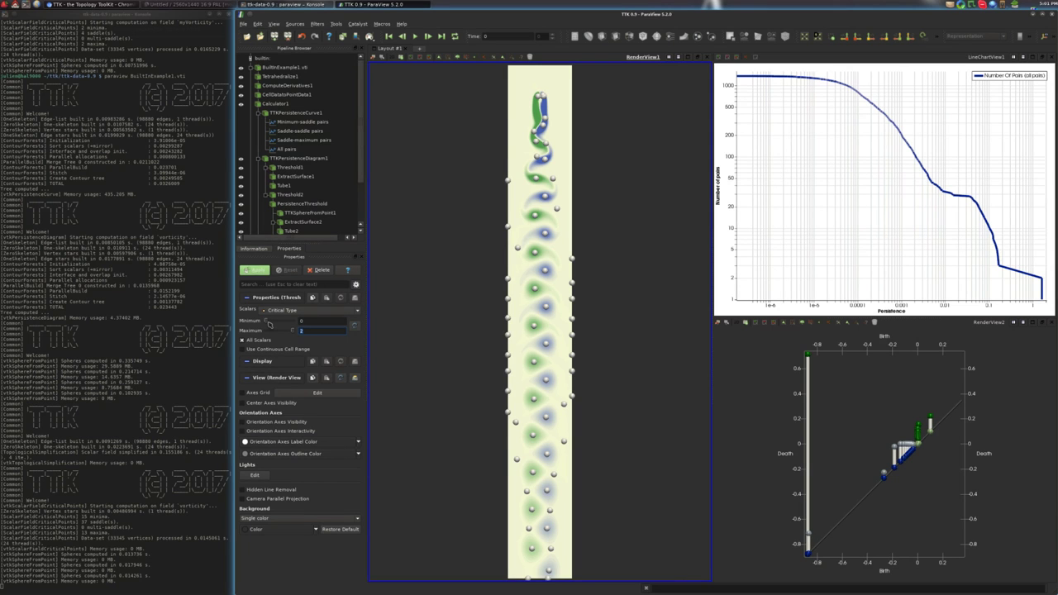
type("0")
key("Return")
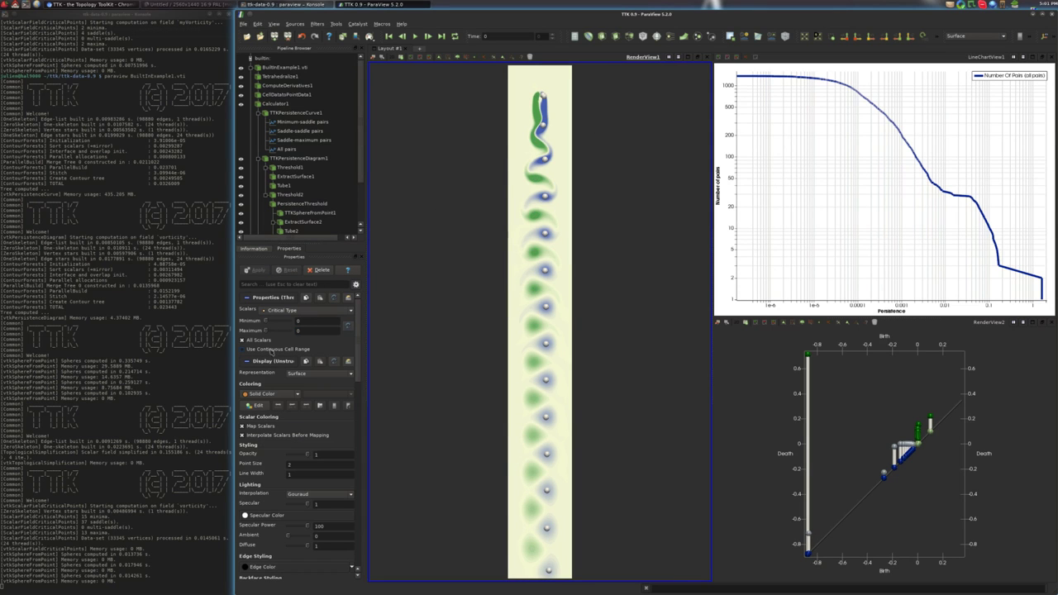
left_click_drag(433, 305, 432, 312)
left_click(269, 393)
left_click(269, 404)
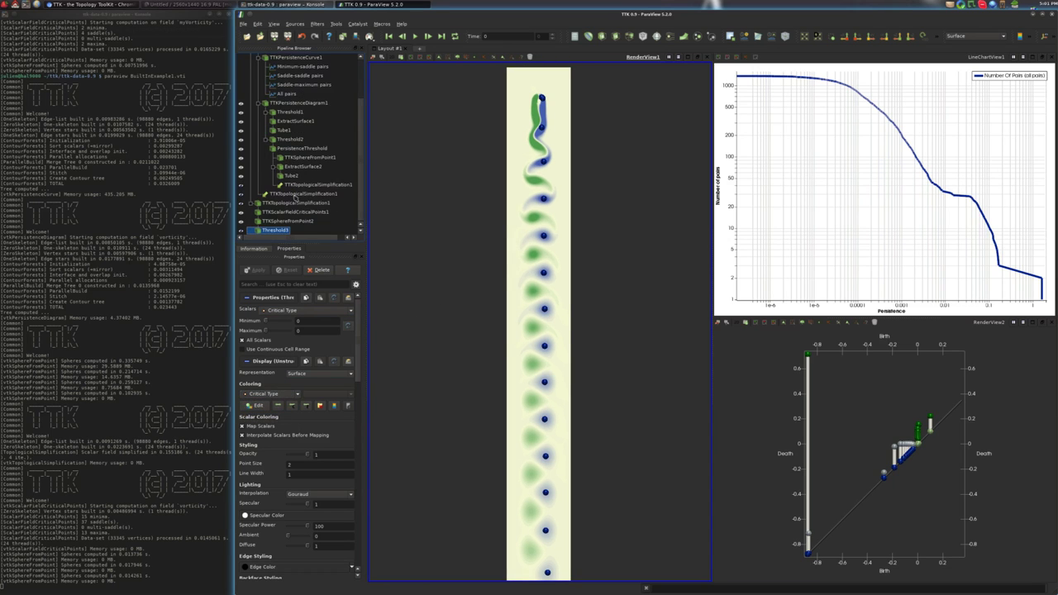
scroll(296, 199, "down", 2)
Add a Threshold with minimum 2 on the critical points output, then delete the stray Threshold4
left_click(296, 212)
key("ctrl+space")
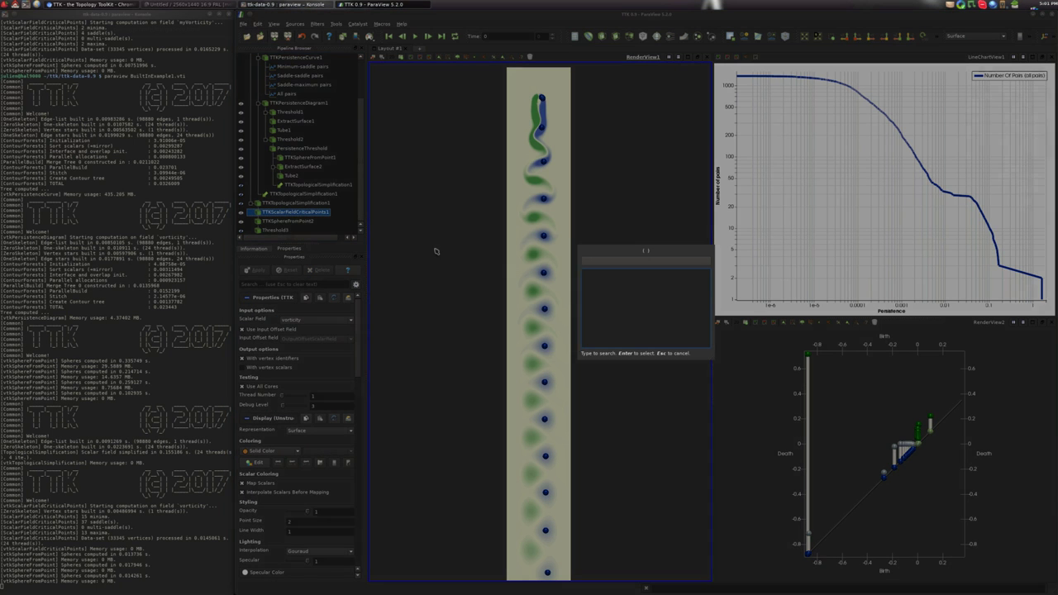
type("threshold")
key("Return")
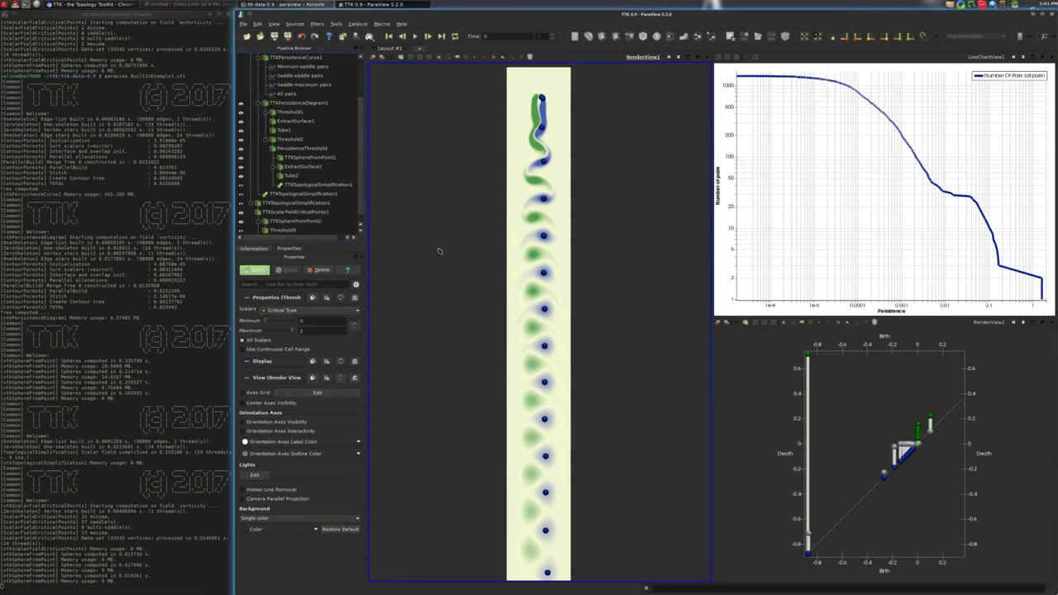
double_click(335, 320)
type("2")
left_click(259, 272)
scroll(305, 231, "down", 1)
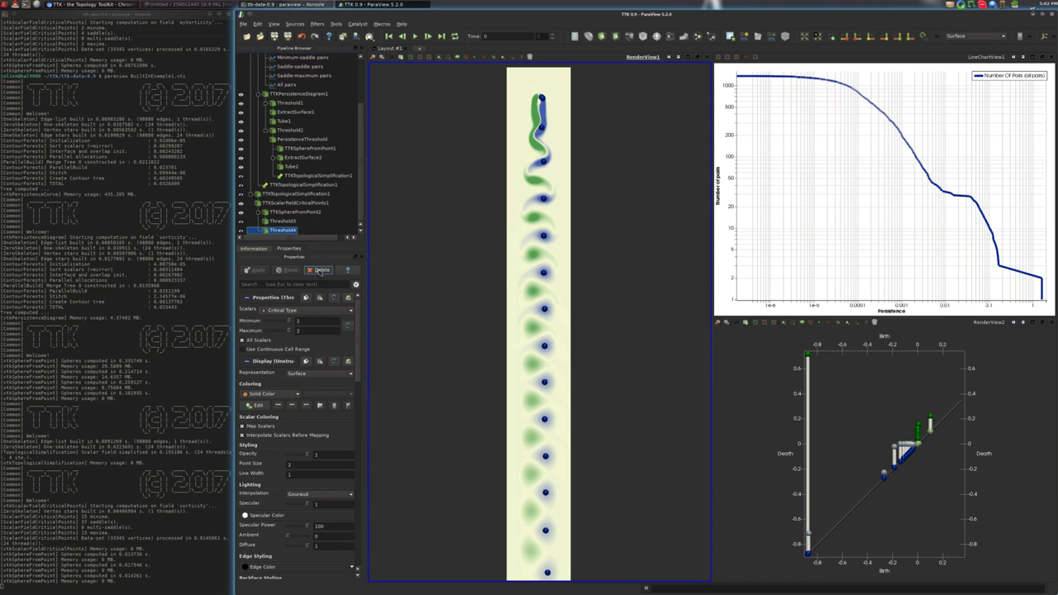
left_click(318, 271)
Threshold the TTKSphereFromPoint2 spheres at minimum 2 and colour them by Critical Type
left_click(295, 222)
key("ctrl+space")
type("sphe")
key("BackSpace")
key("BackSpace")
key("BackSpace")
key("BackSpace")
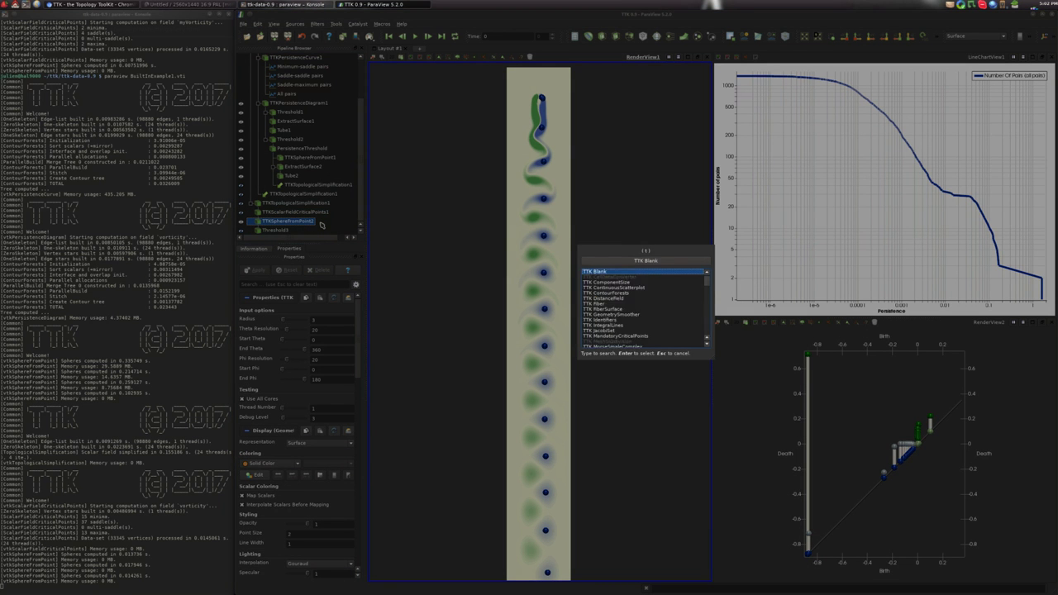
type("thre")
key("Return")
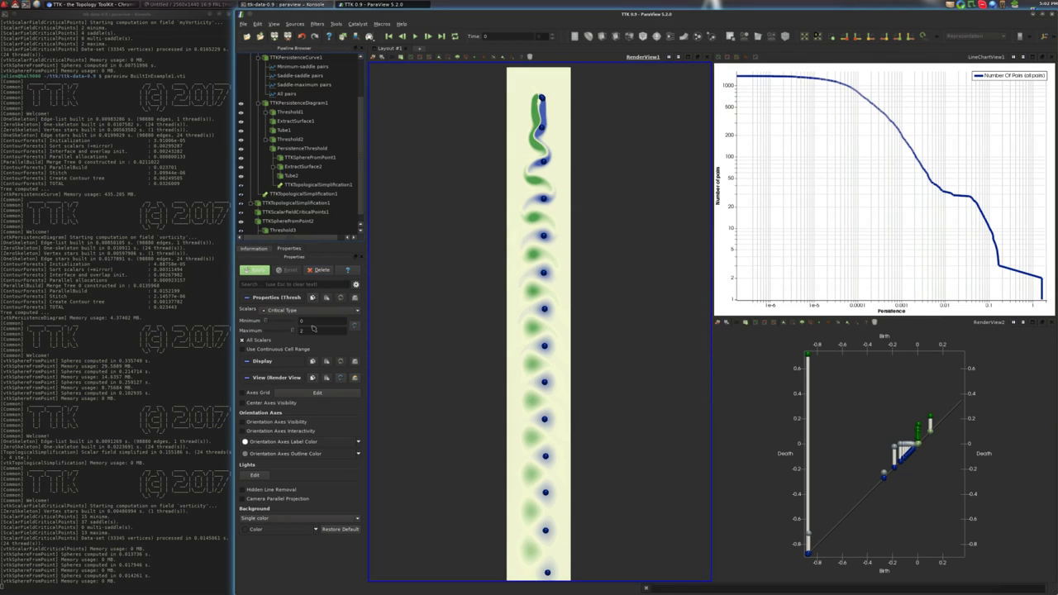
left_click(354, 326)
left_click(255, 270)
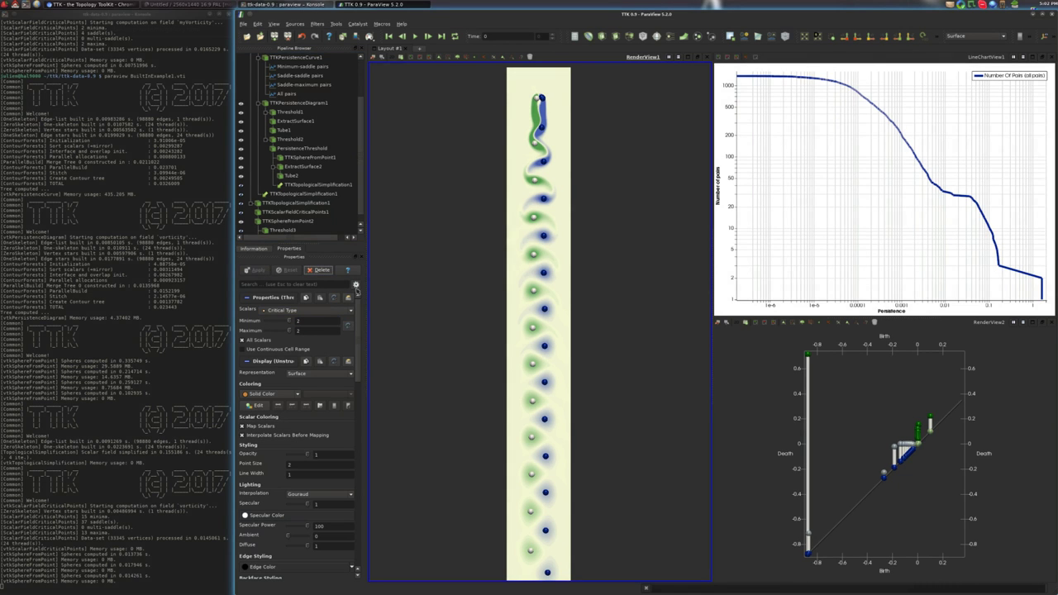
left_click(270, 393)
left_click(266, 412)
scroll(519, 422, "down", 3)
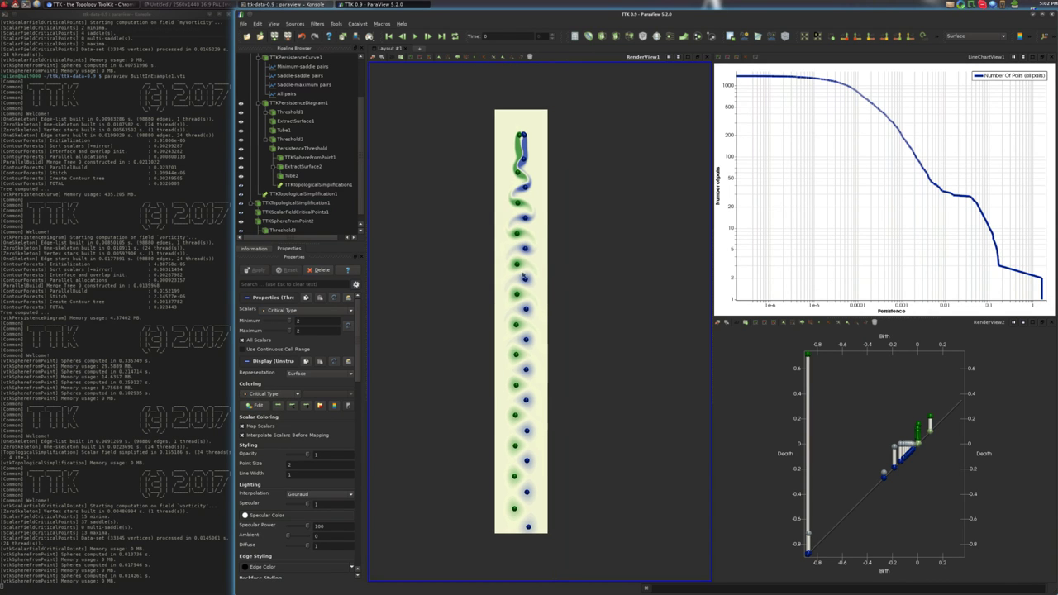
Lower the PersistenceThreshold minimum to 0.0002 and apply it
left_click(298, 149)
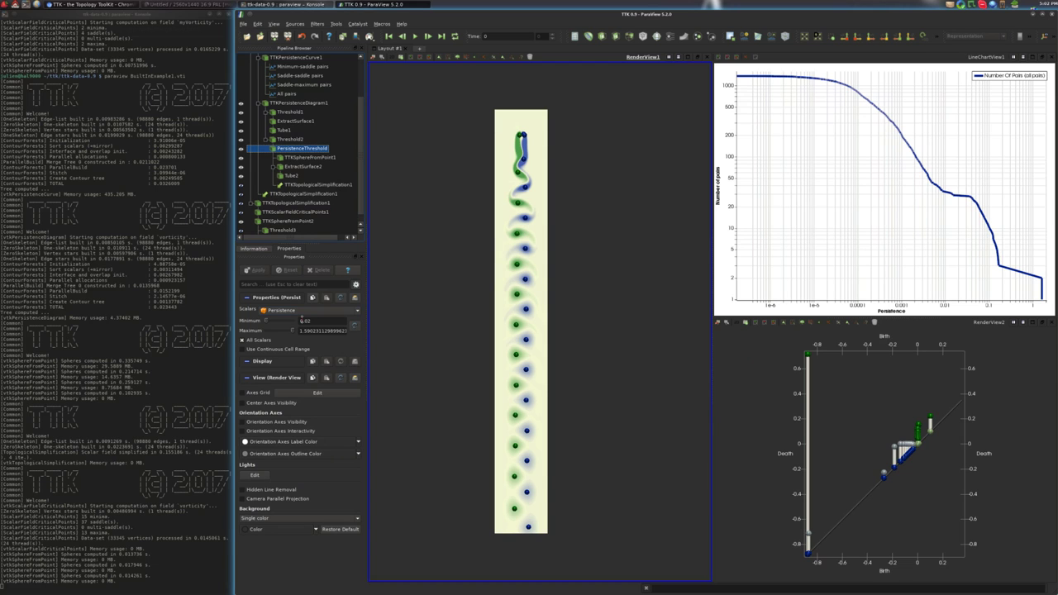
type("1")
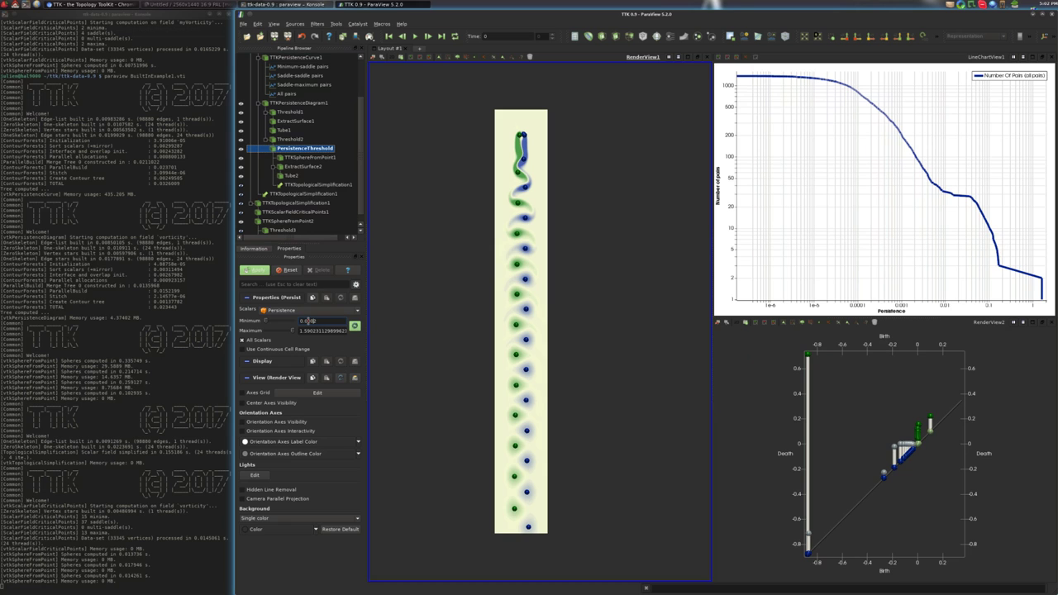
left_click(255, 270)
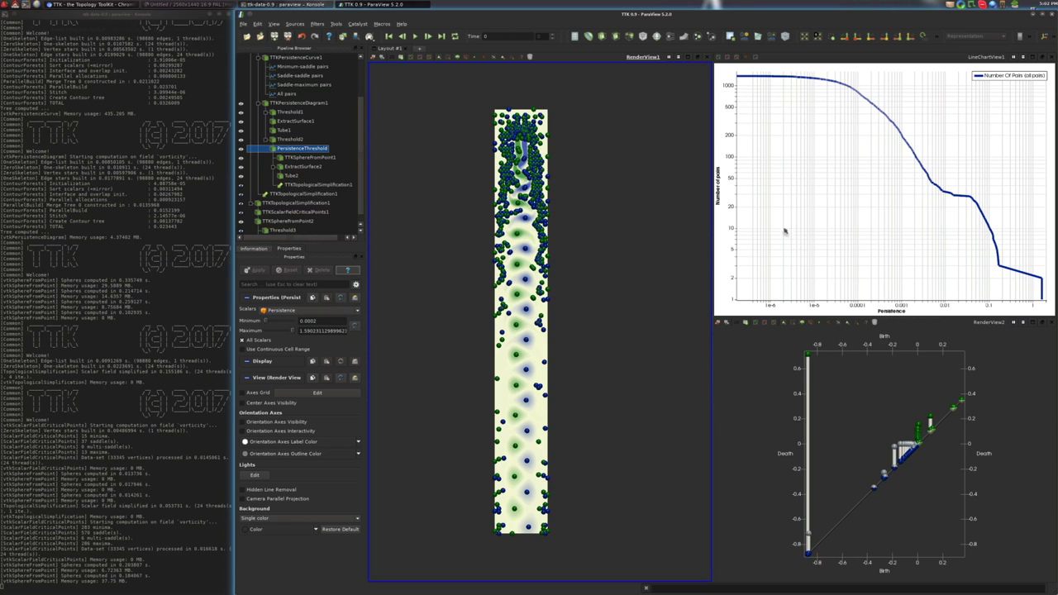
Restore the persistence threshold to 0.02 and narrow the chart to widen the vortex view
mouse_move(794, 80)
mouse_move(957, 200)
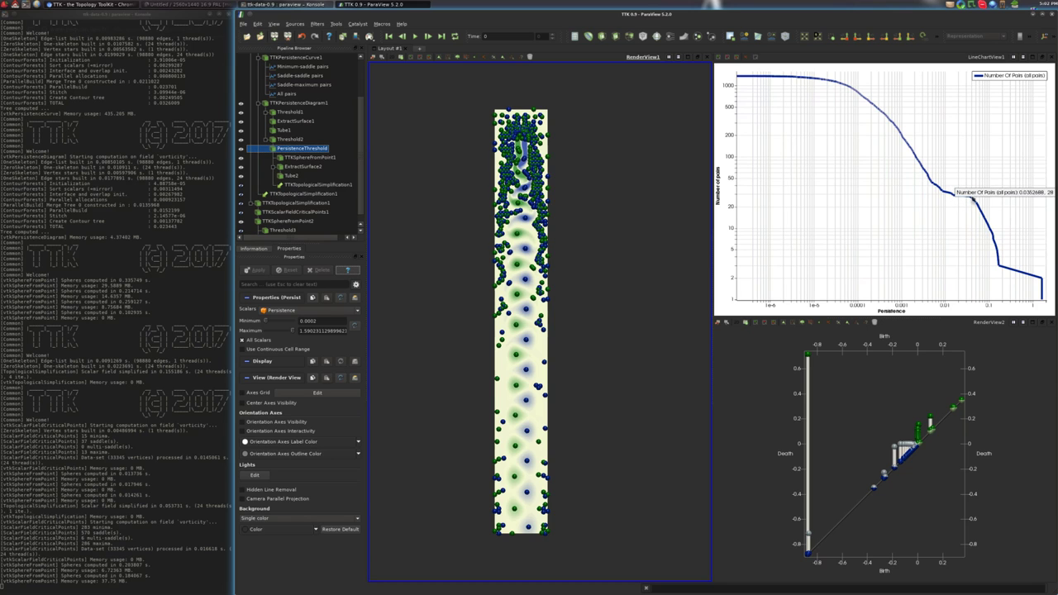
double_click(311, 321)
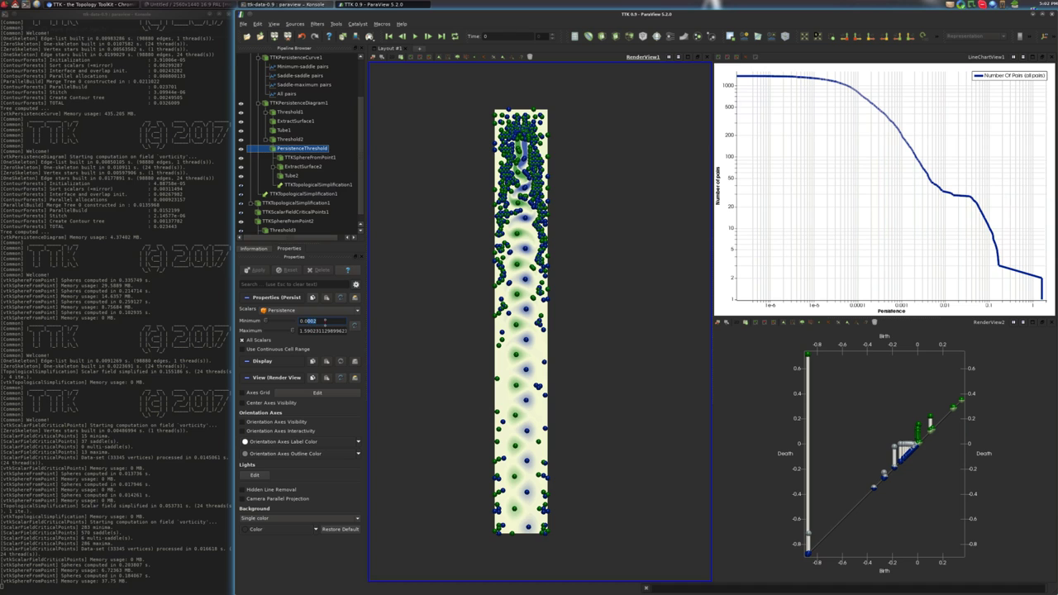
type("02")
left_click(258, 270)
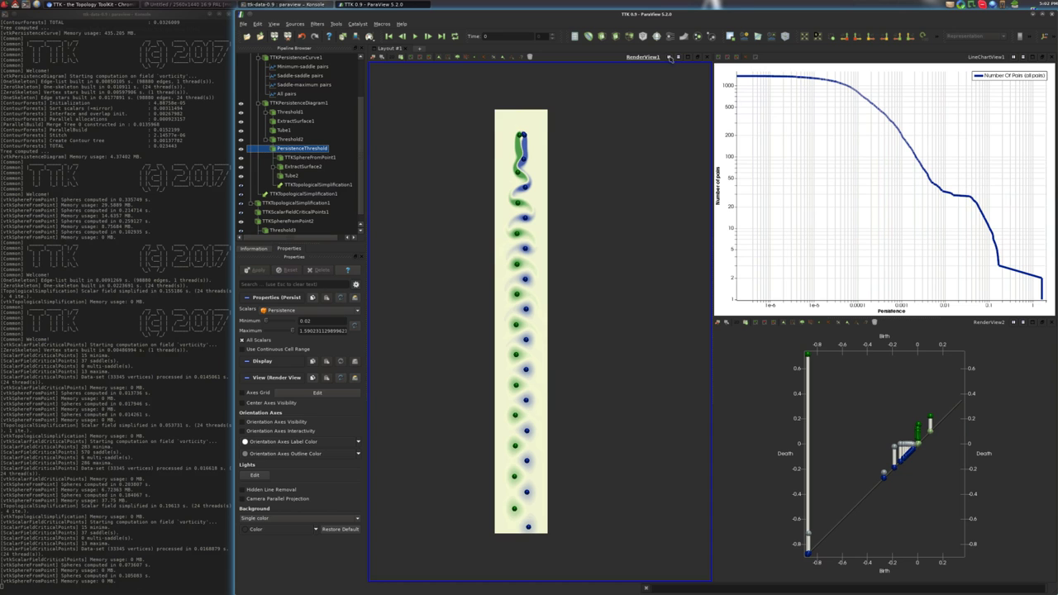
left_click(715, 175)
left_click_drag(712, 176, 819, 176)
Split the vortex view and make the new pane a 3D Render View
left_click(776, 58)
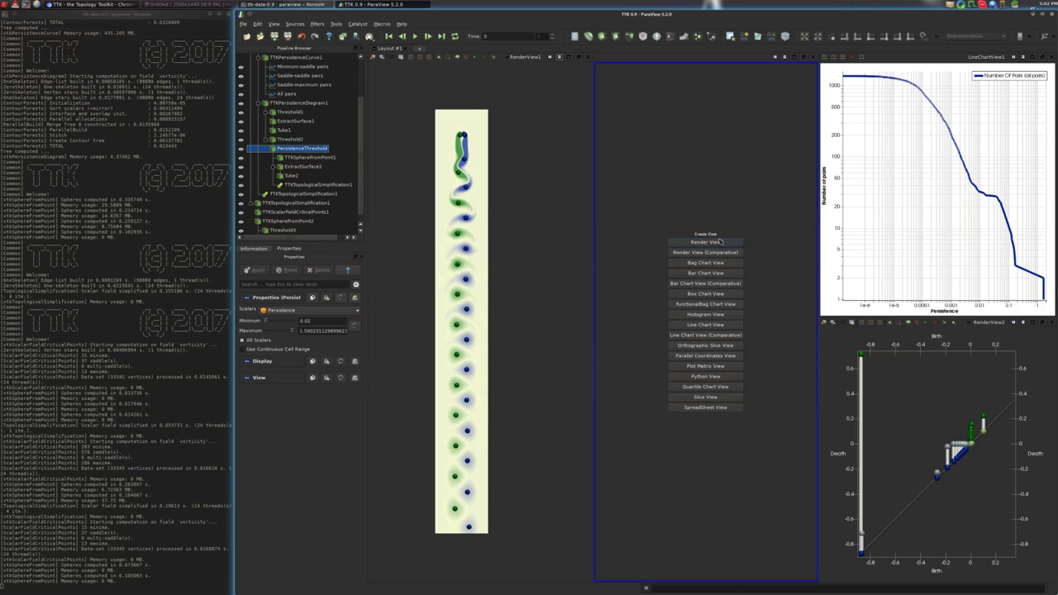
left_click(720, 242)
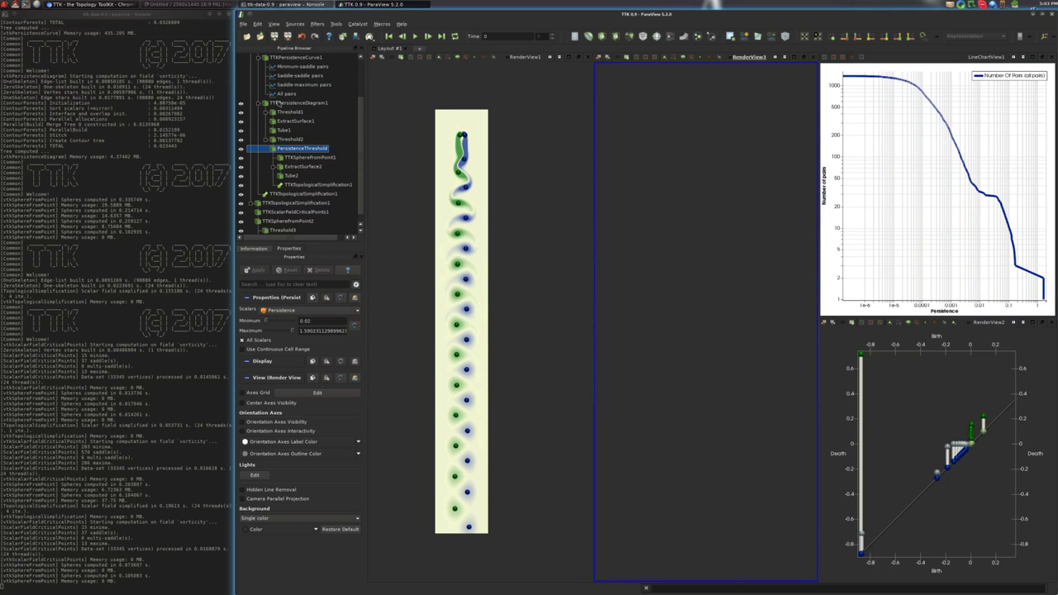
scroll(290, 63, "up", 1)
Warp Calculator1 by scalar with Use Normal on and tilt the view to see it in 3D
left_click(277, 72)
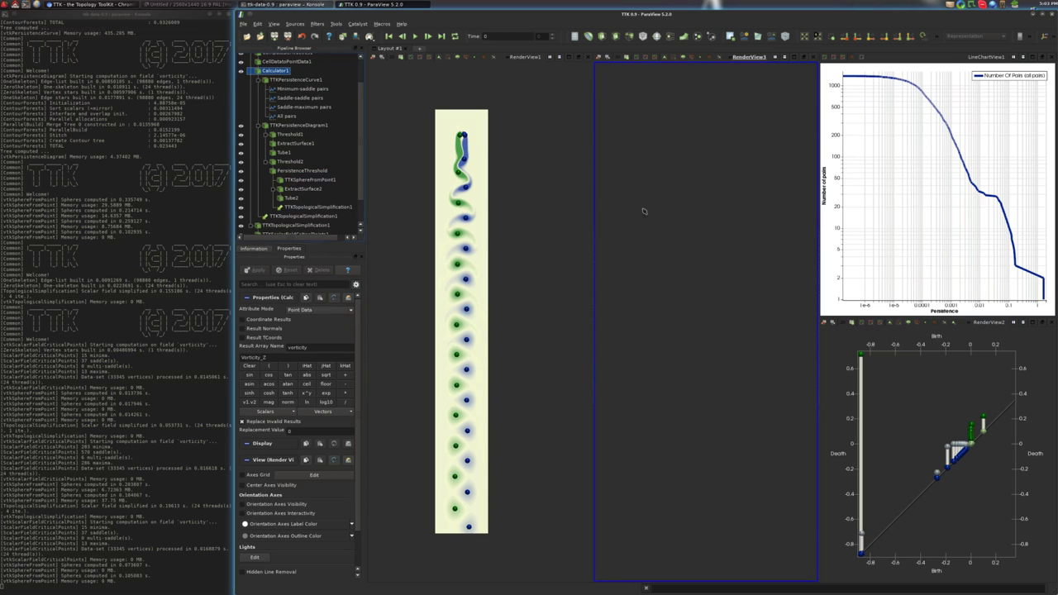
key("ctrl+space")
type("warp")
key("Return")
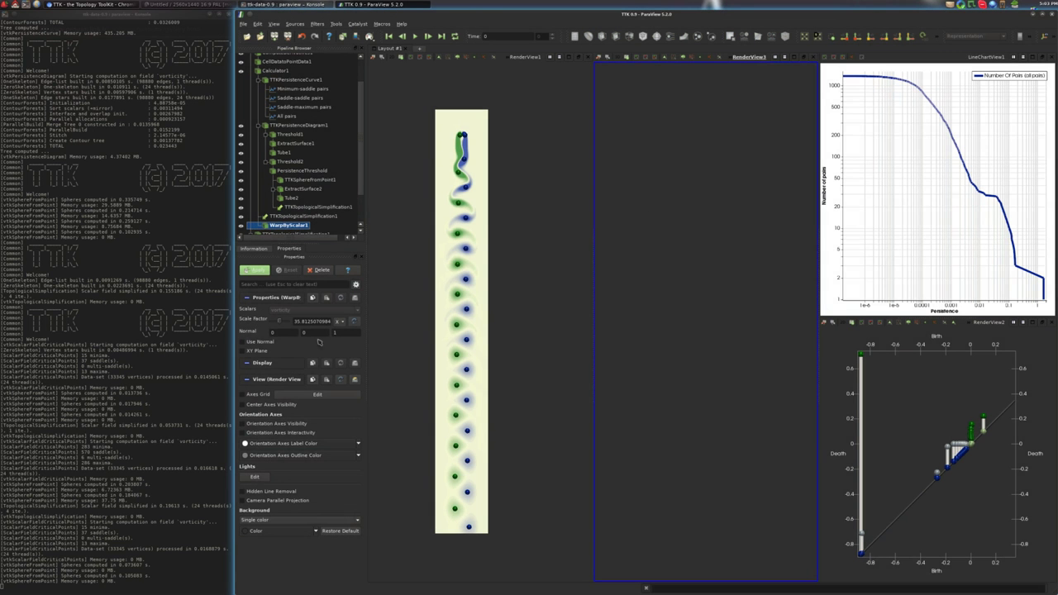
left_click(265, 342)
left_click(248, 271)
left_click_drag(708, 372, 727, 321)
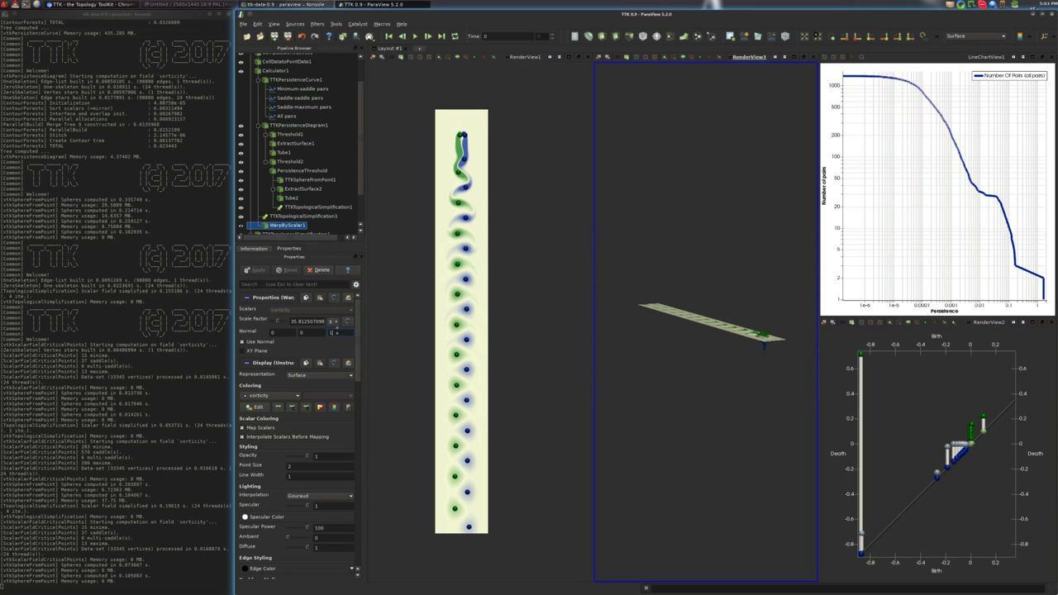
Adjust the warp normal's Z component to tune the terrain height, rotating to inspect it
type("5")
left_click(258, 272)
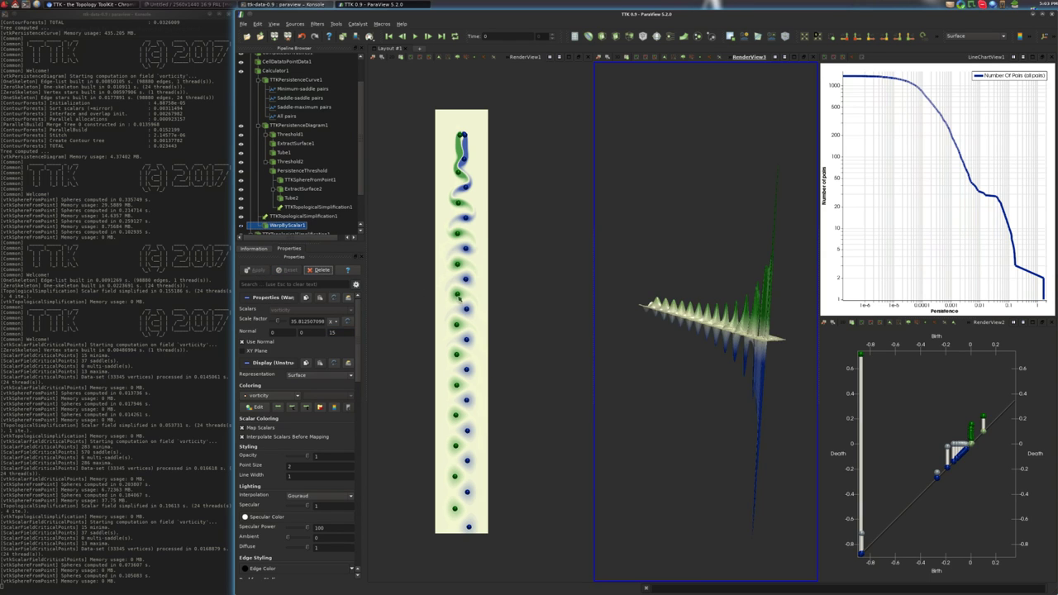
left_click_drag(634, 332, 641, 347)
key("BackSpace")
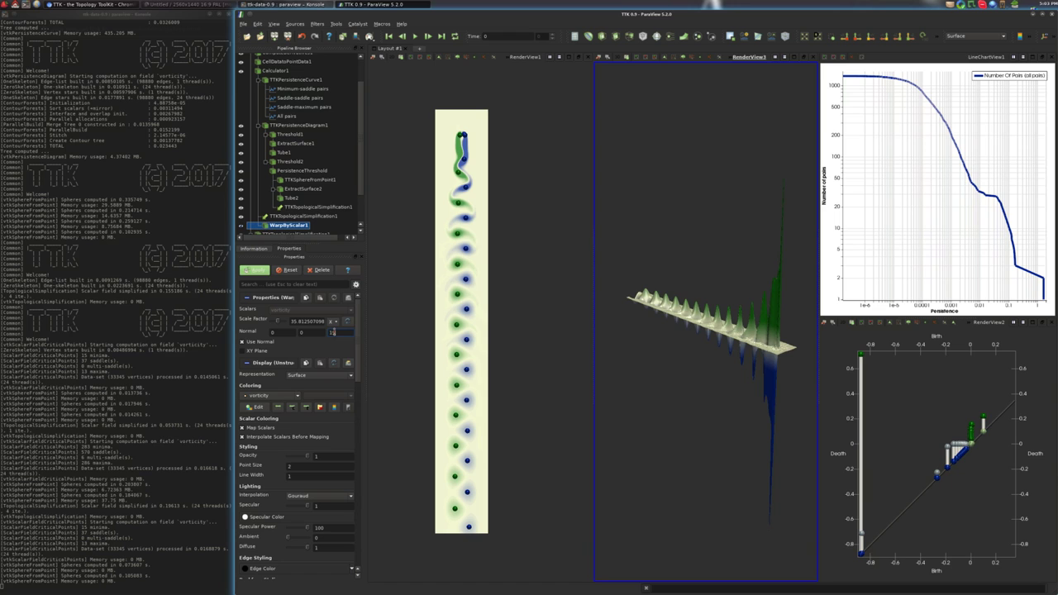
key("Return")
left_click_drag(667, 380, 657, 344)
Add a TTK ScalarFieldCriticalPoints filter via Quick Launch
key("ctrl+space")
type("critica")
key("Down")
key("Return")
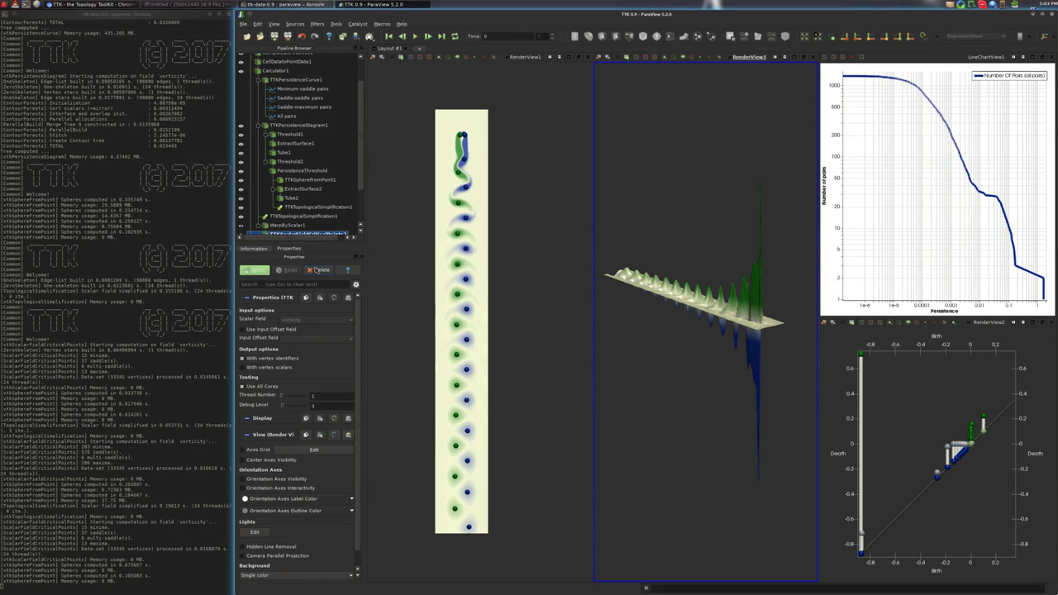
Delete the unapplied critical points filter and the raw-vorticity WarpByScalar1
left_click(266, 330)
left_click(319, 269)
left_click(319, 271)
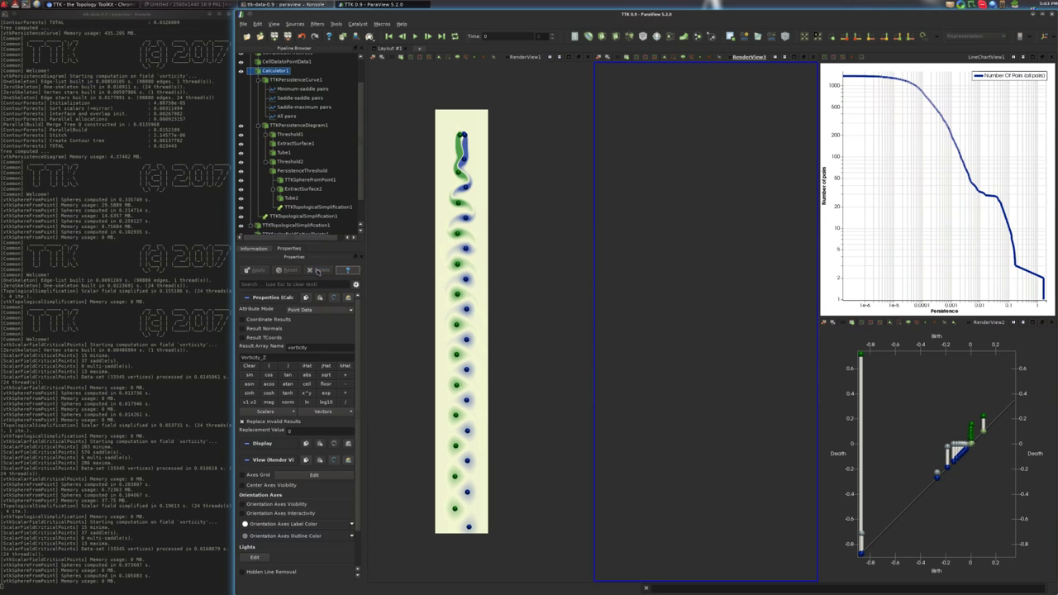
Warp TTKTopologicalSimplification1 by scalar with Use Normal on, then rotate the terrain
left_click(287, 216)
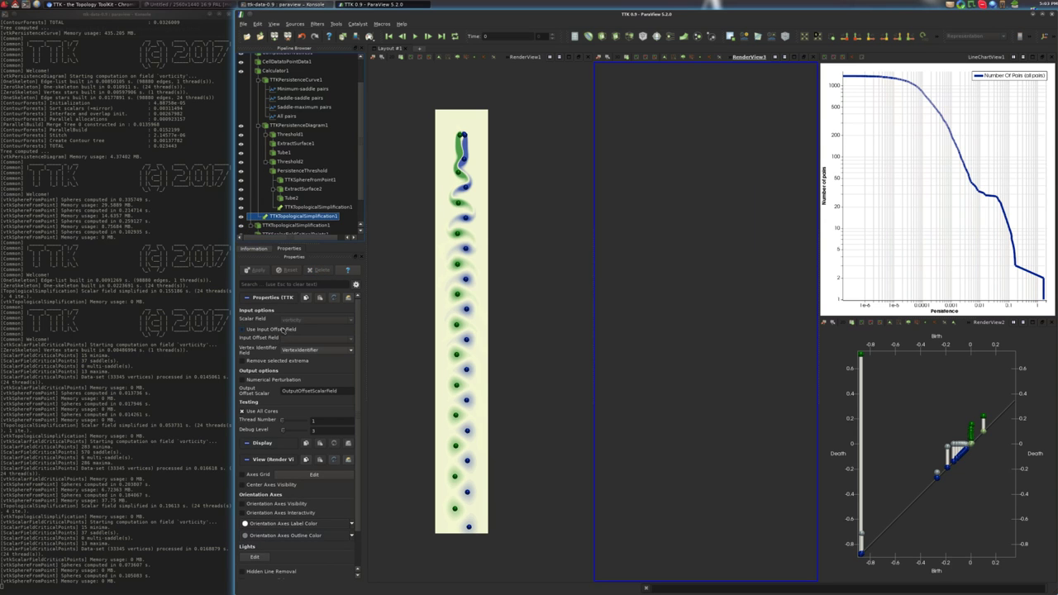
left_click(299, 226)
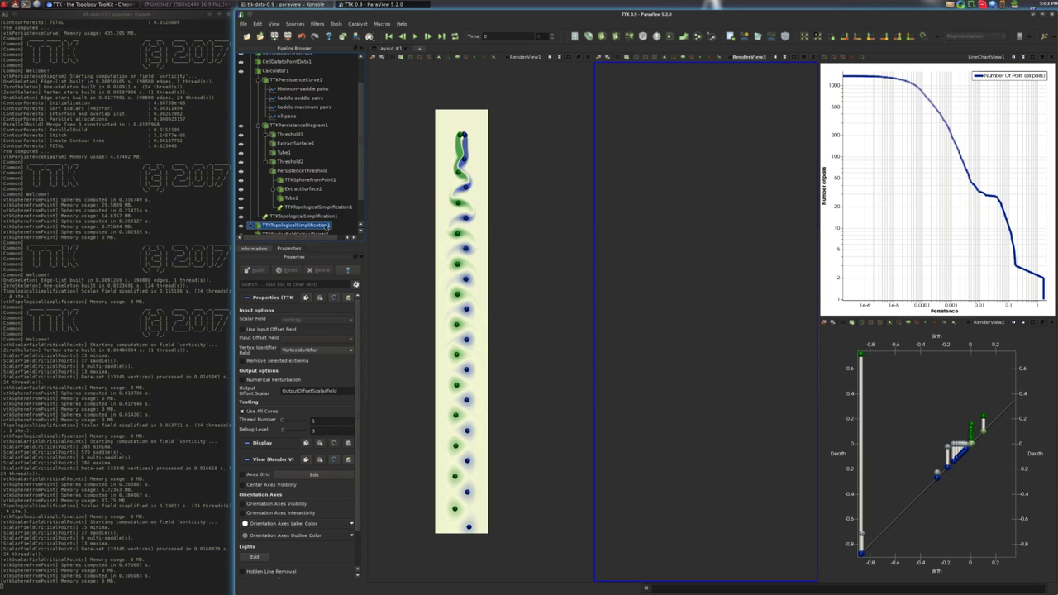
scroll(284, 195, "down", 1)
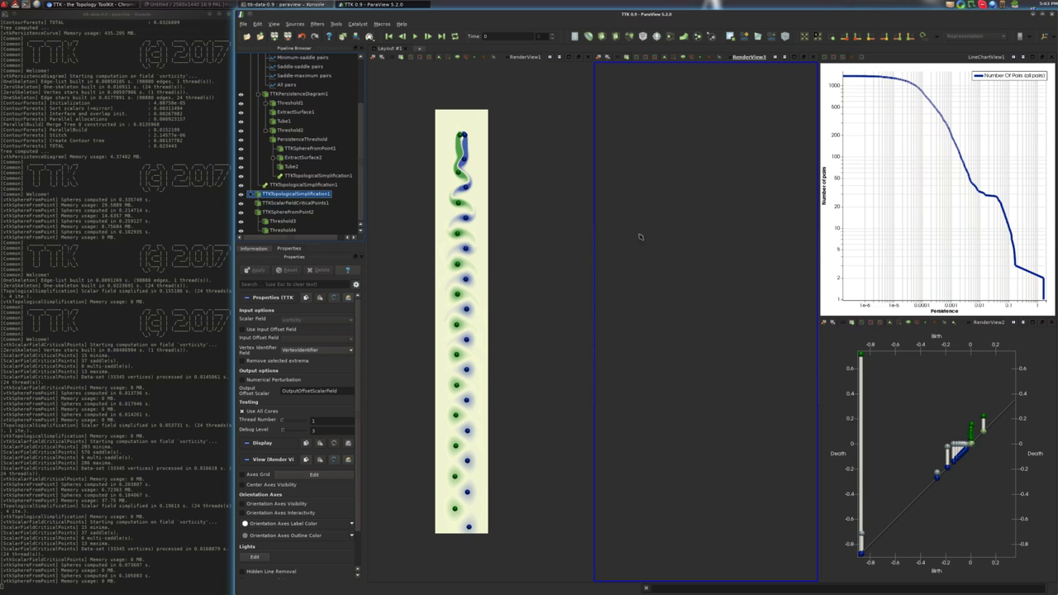
key("ctrl+space")
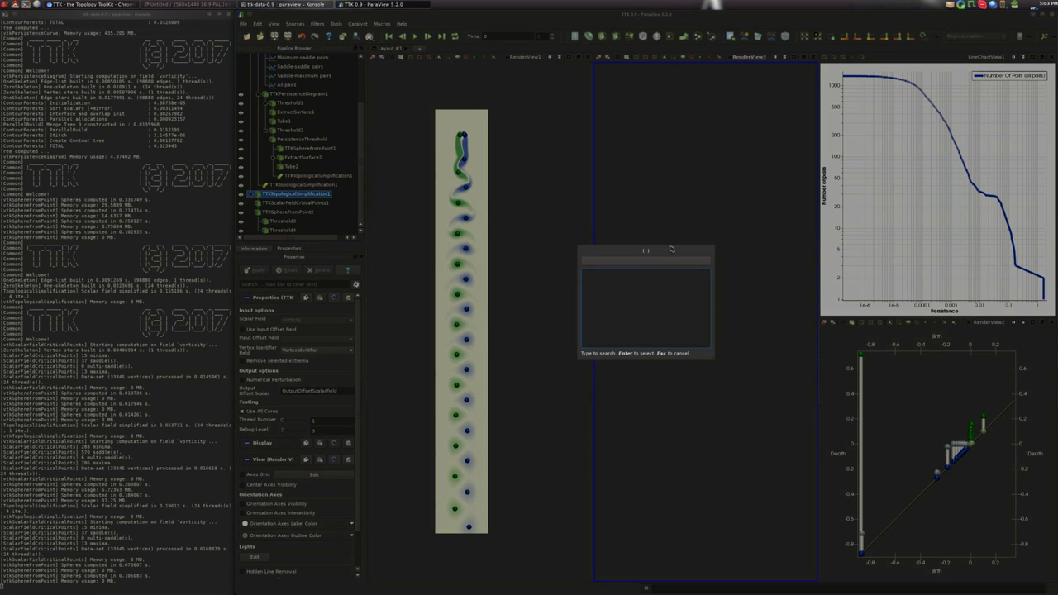
type("war")
key("Return")
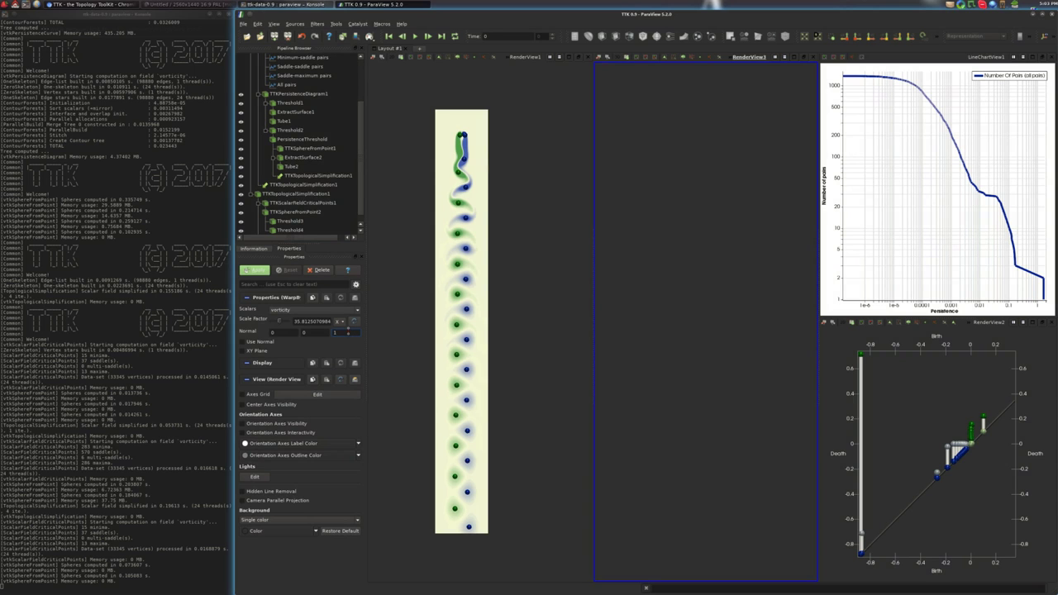
left_click(267, 344)
left_click(255, 270)
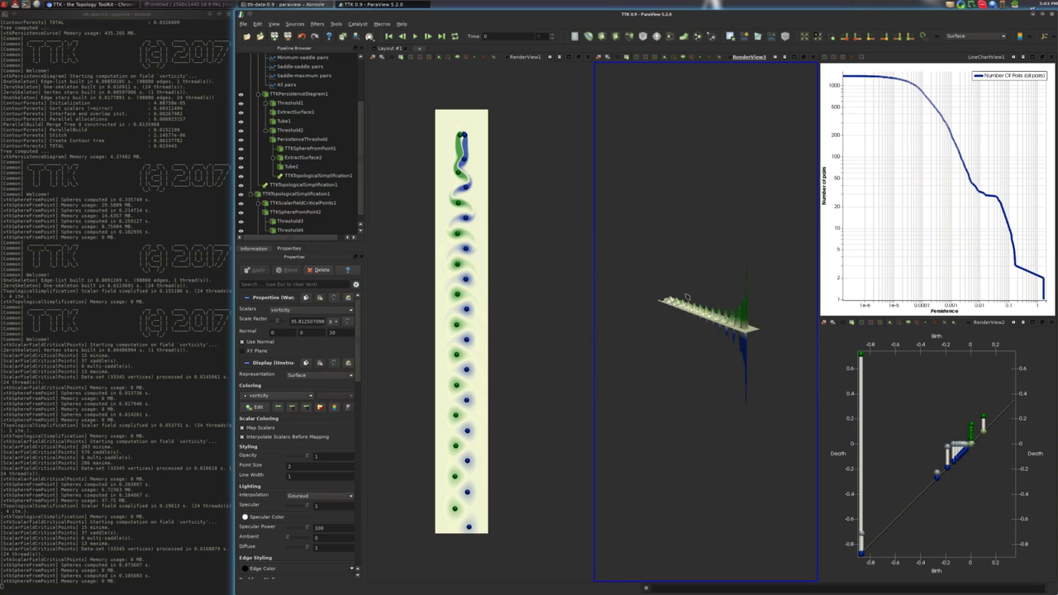
left_click_drag(691, 290, 670, 277)
Add TTK ScalarFieldCriticalPoints on the warped terrain with Use Input Offset Field checked
key("ctrl+space")
type("s")
key("BackSpace")
type("criti")
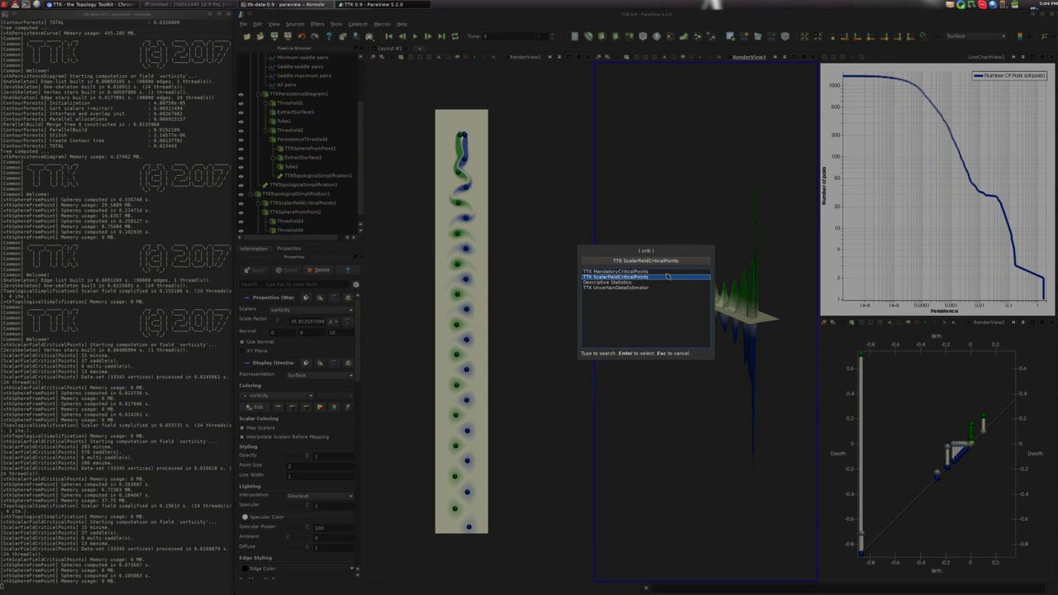
key("Return")
left_click(277, 331)
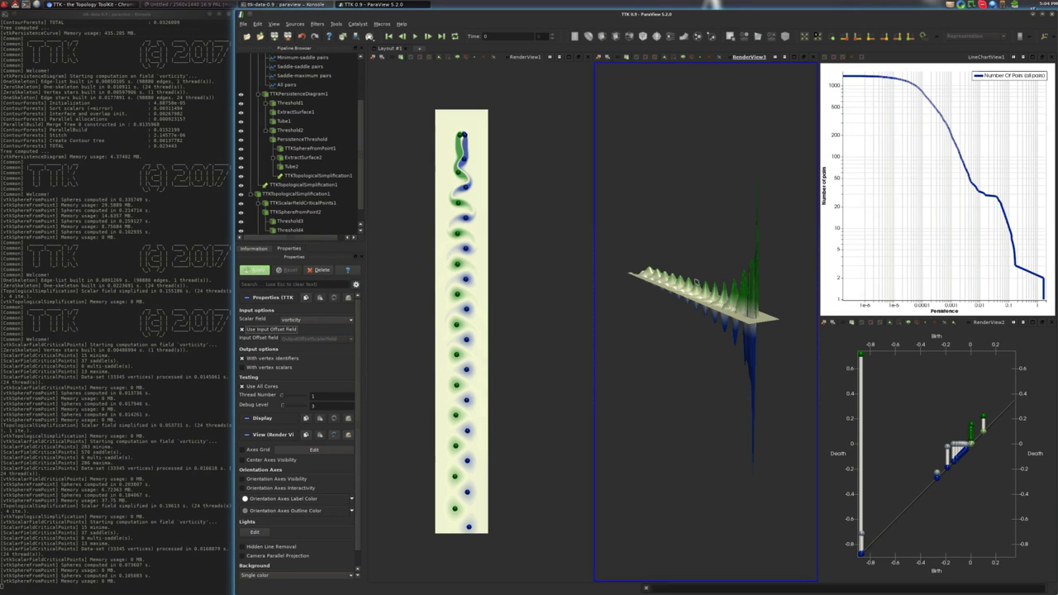
scroll(685, 277, "up", 2)
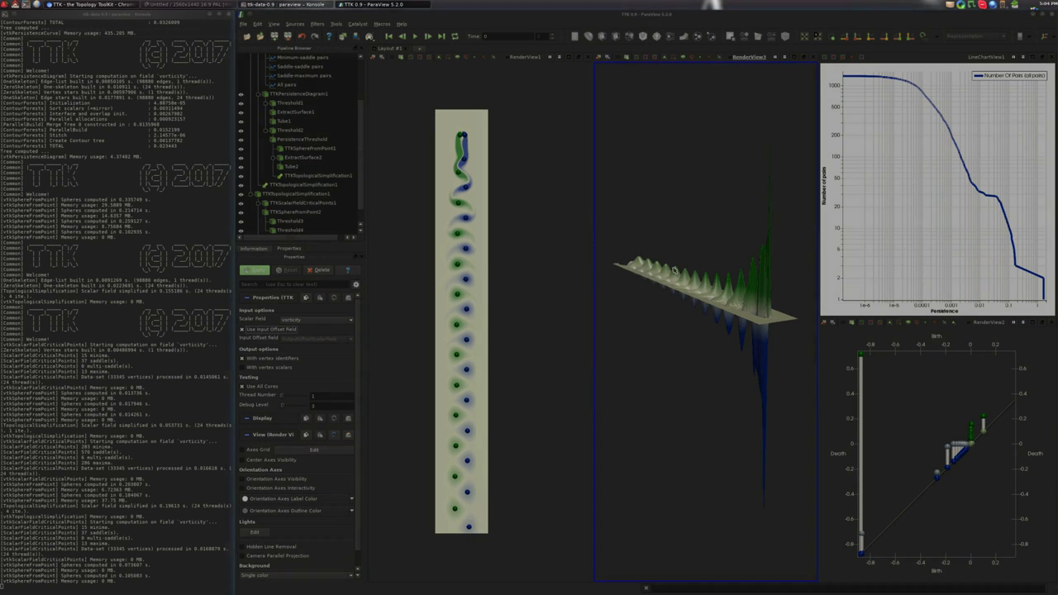
Add TTK SphereFromPoint on the critical points with radius 3
key("ctrl+space")
type("sphe")
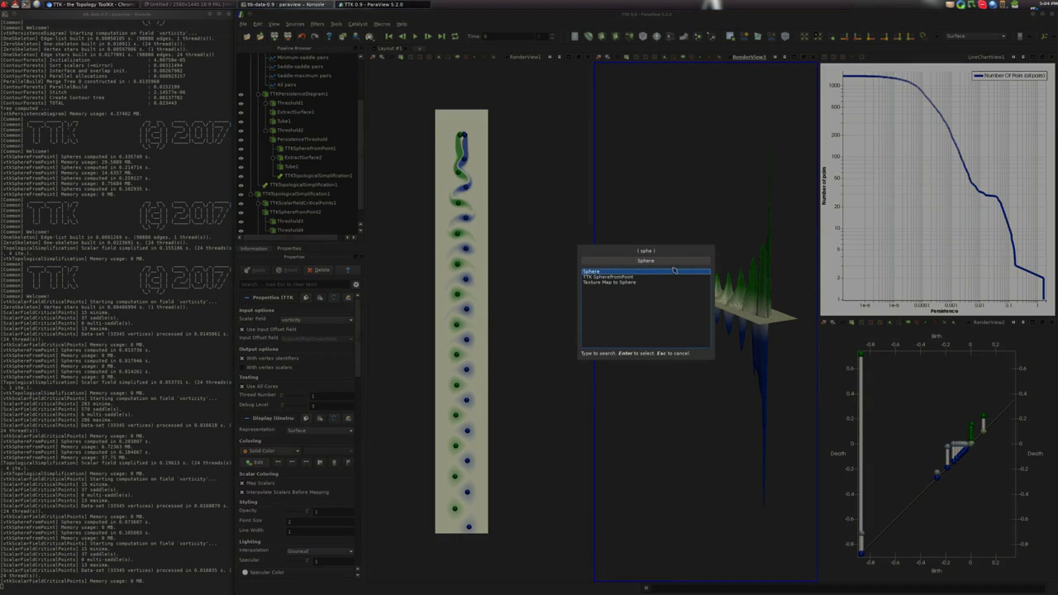
key("Return")
left_click(256, 270)
double_click(317, 320)
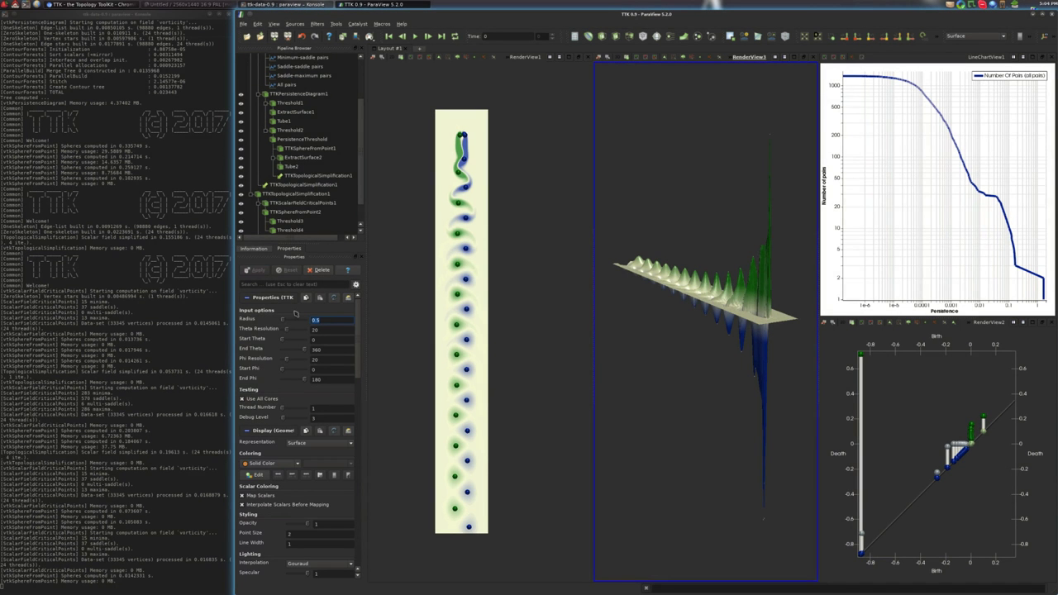
type("3")
left_click(257, 270)
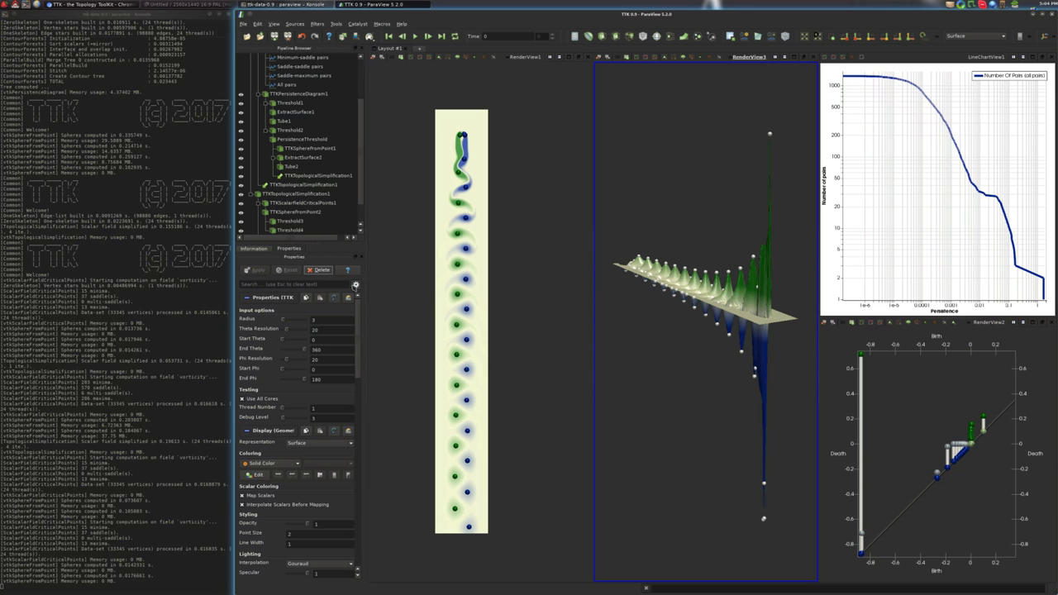
Add a Threshold on the spheres with maximum 0 to keep only minima
key("ctrl+space")
type("Threshold")
key("Return")
type("0")
left_click(255, 269)
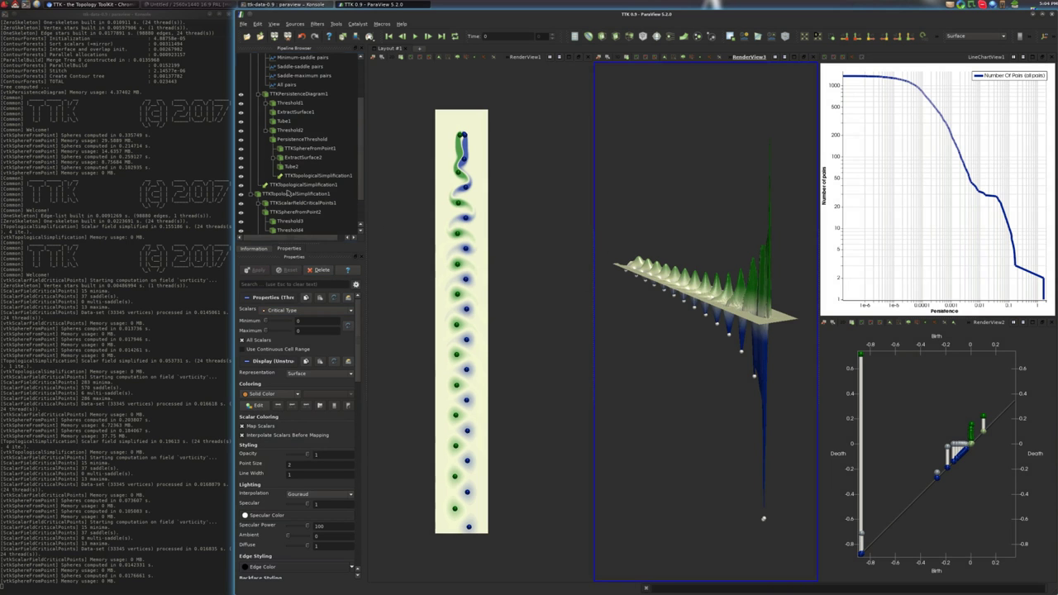
scroll(288, 193, "down", 2)
Add a second Threshold on TTKSphereFromPoint3 with minimum 2, coloured by Critical Type
left_click(291, 221)
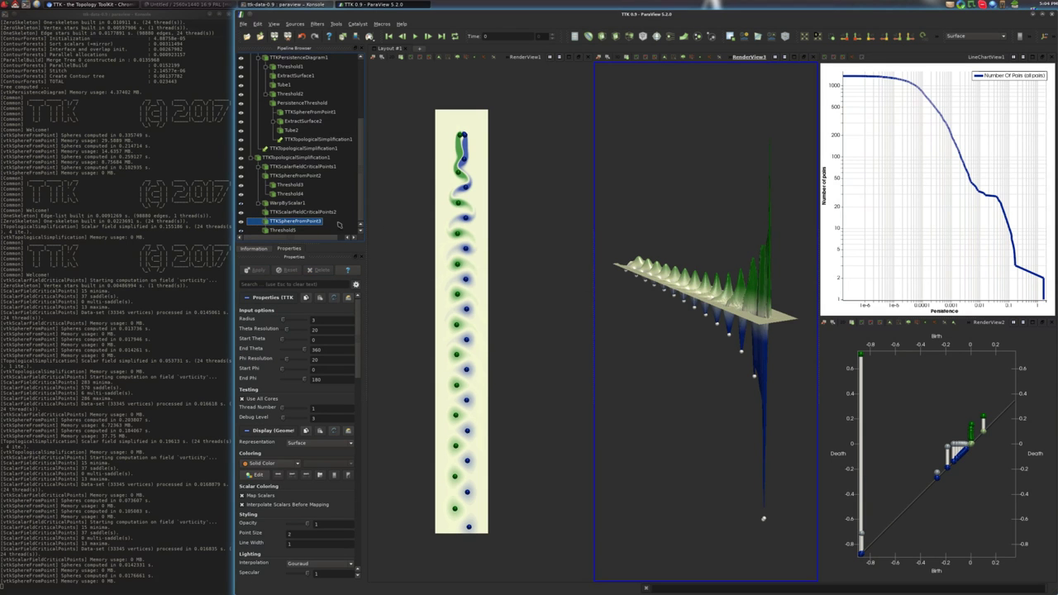
key("ctrl+space")
type("thre")
key("Return")
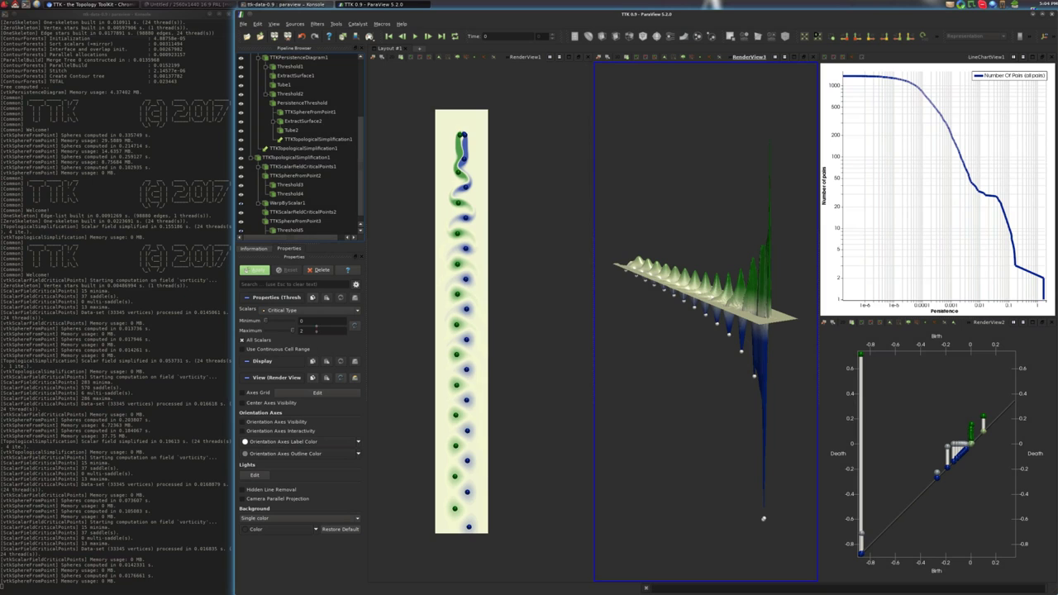
double_click(315, 320)
type("2")
left_click(254, 271)
left_click(263, 395)
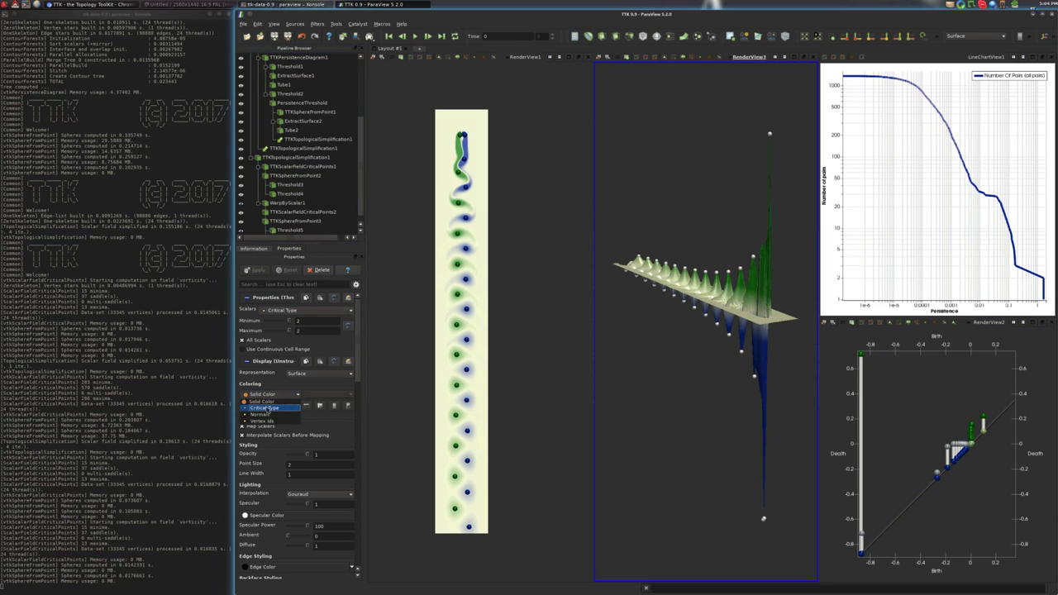
left_click(266, 409)
left_click(282, 234)
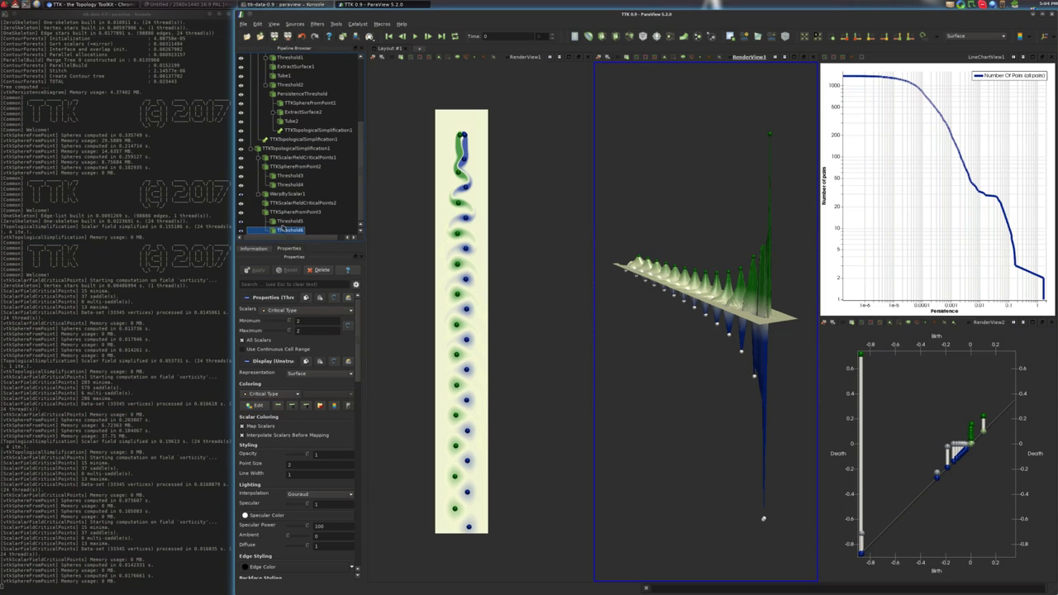
Colour the Threshold5 minima spheres by Critical Type and rotate the terrain to inspect them
left_click(288, 221)
left_click(265, 395)
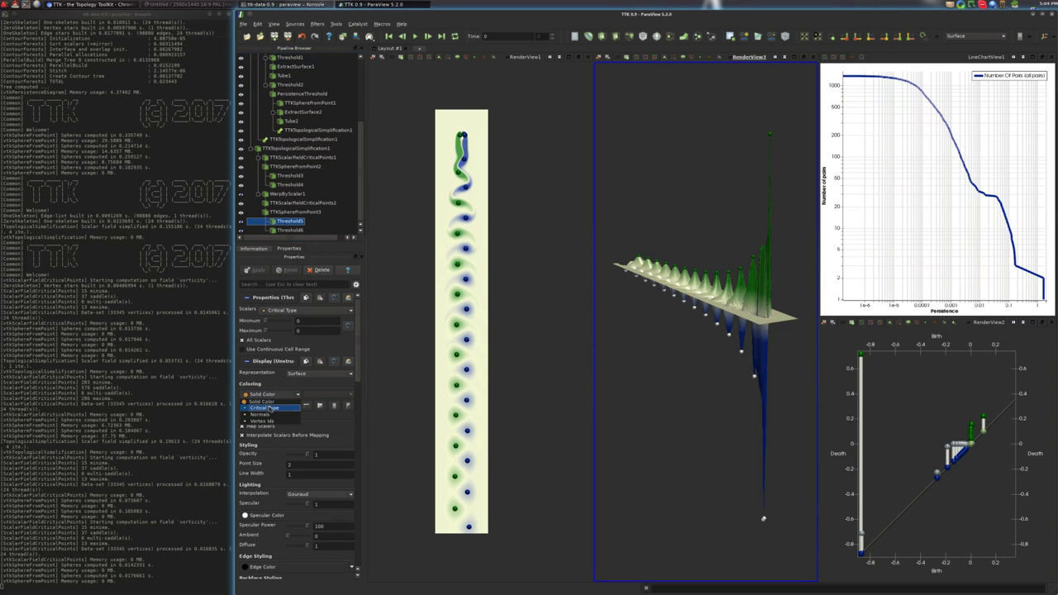
left_click(266, 409)
left_click_drag(683, 354, 682, 344)
left_click_drag(686, 288, 676, 298)
scroll(306, 141, "up", 5)
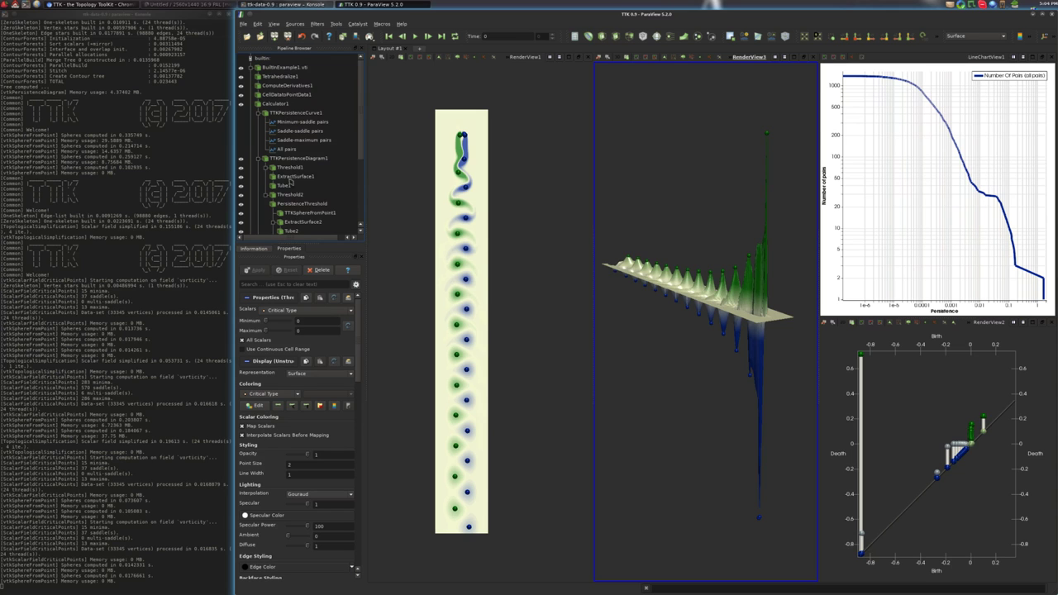
left_click(306, 204)
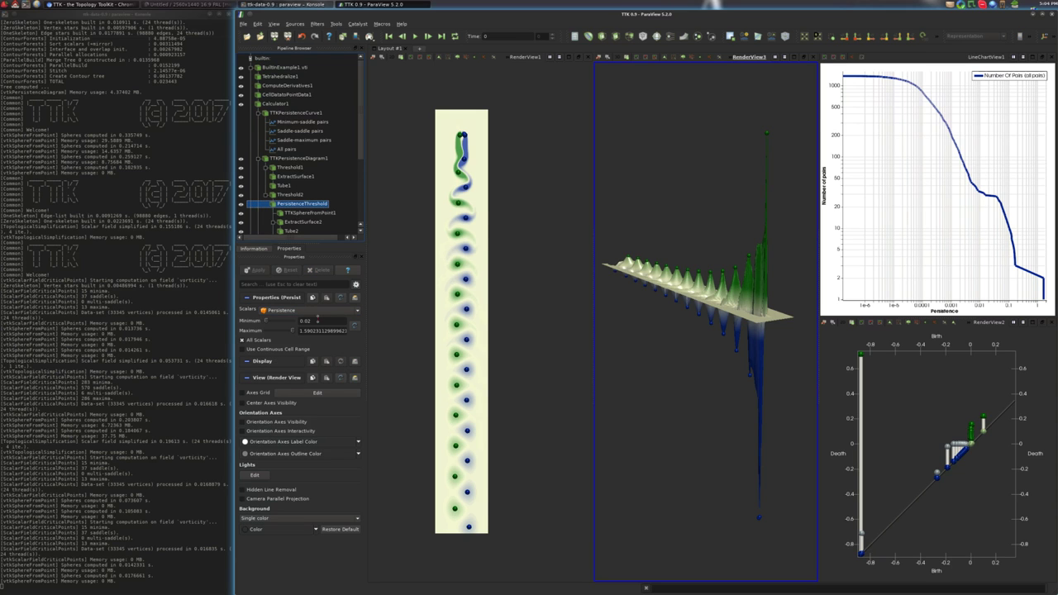
left_click_drag(328, 316, 331, 316)
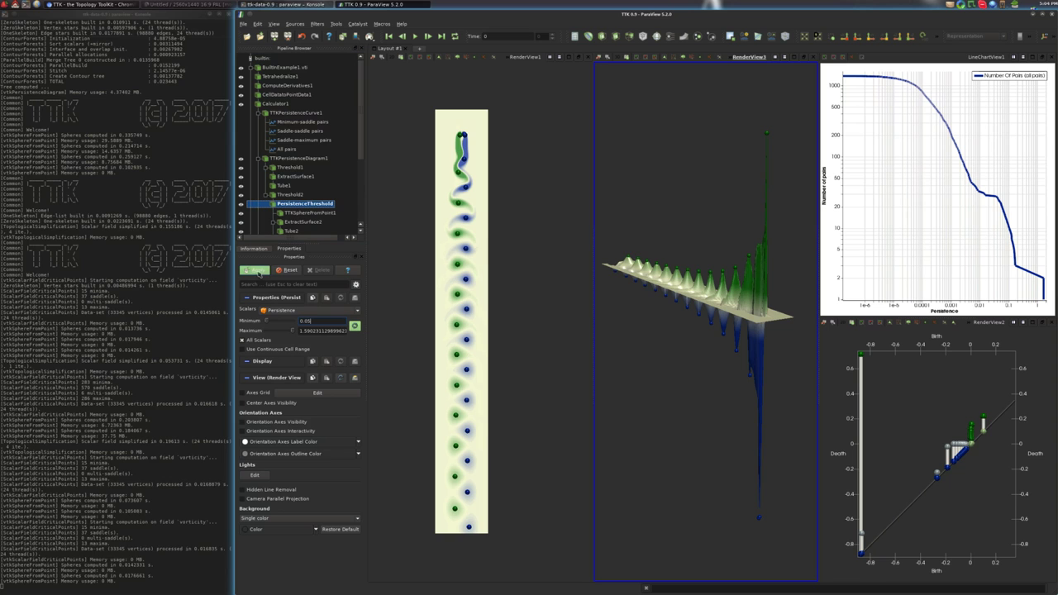
left_click(259, 271)
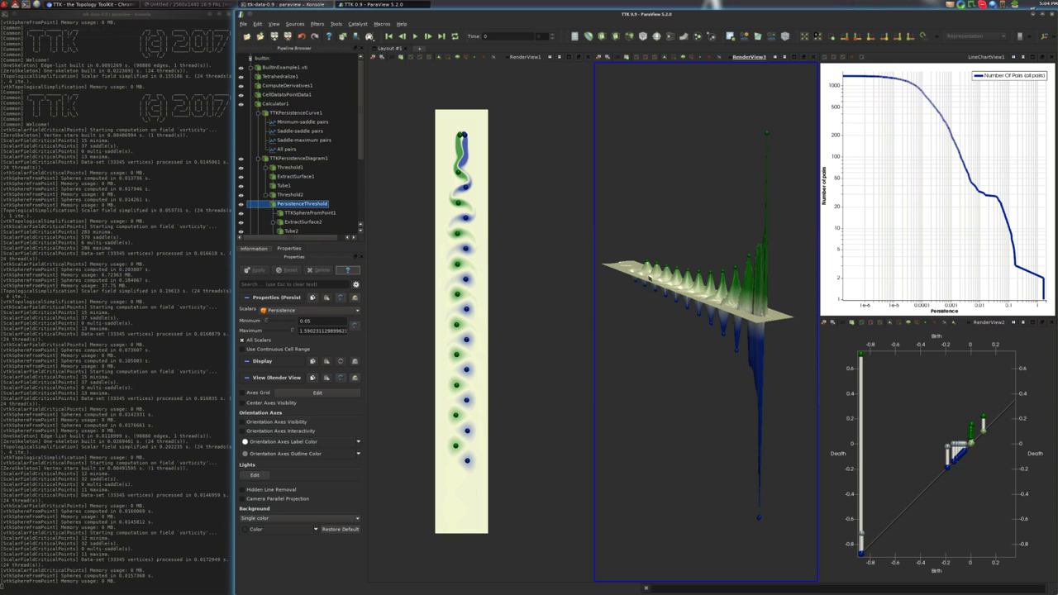
left_click(316, 321)
type("7")
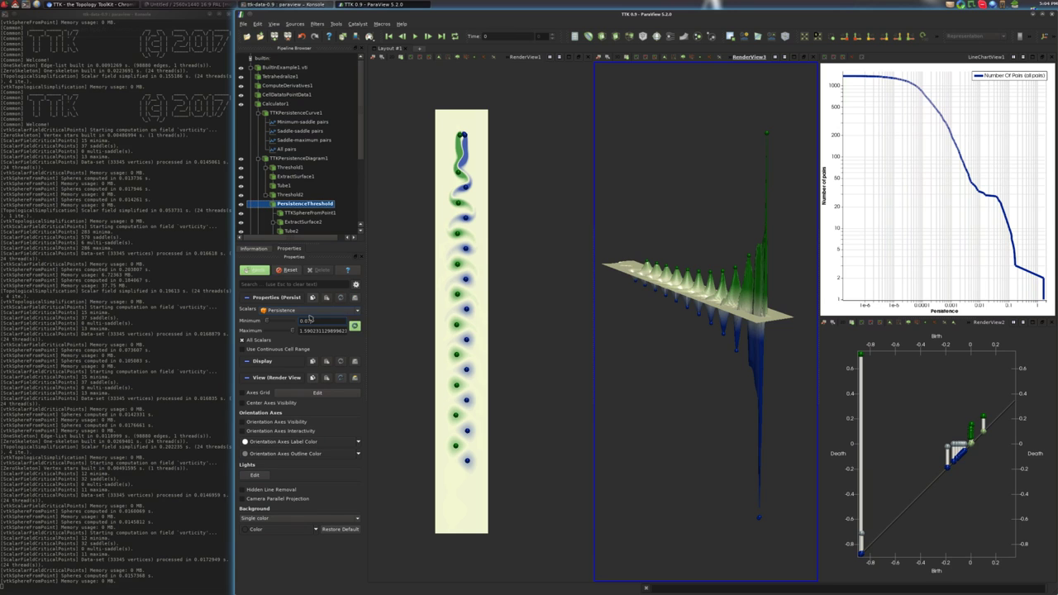
type("5")
key("Return")
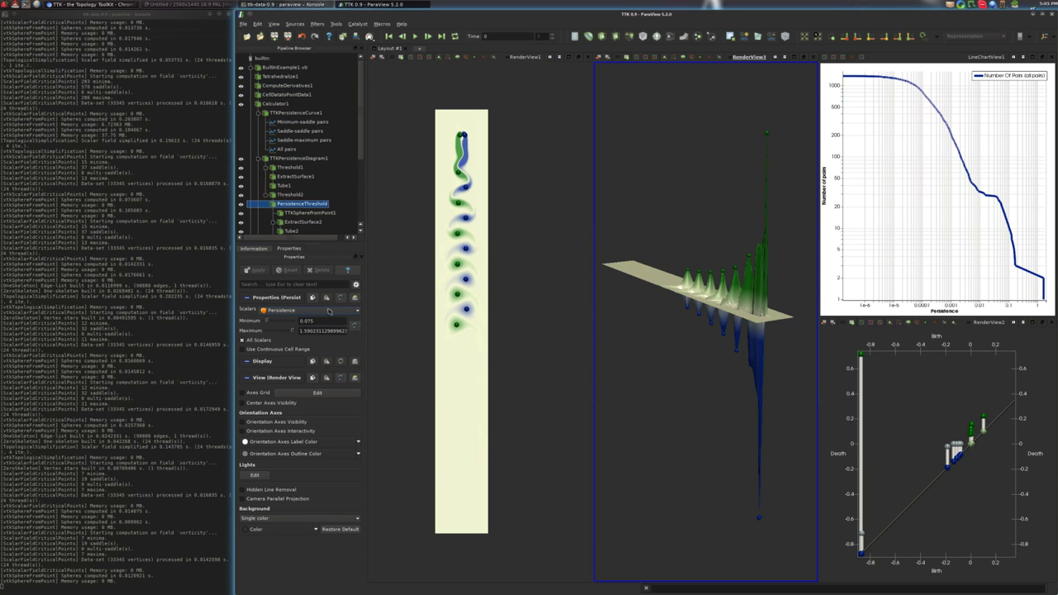
left_click_drag(309, 322, 299, 321)
type("0.1")
key("Return")
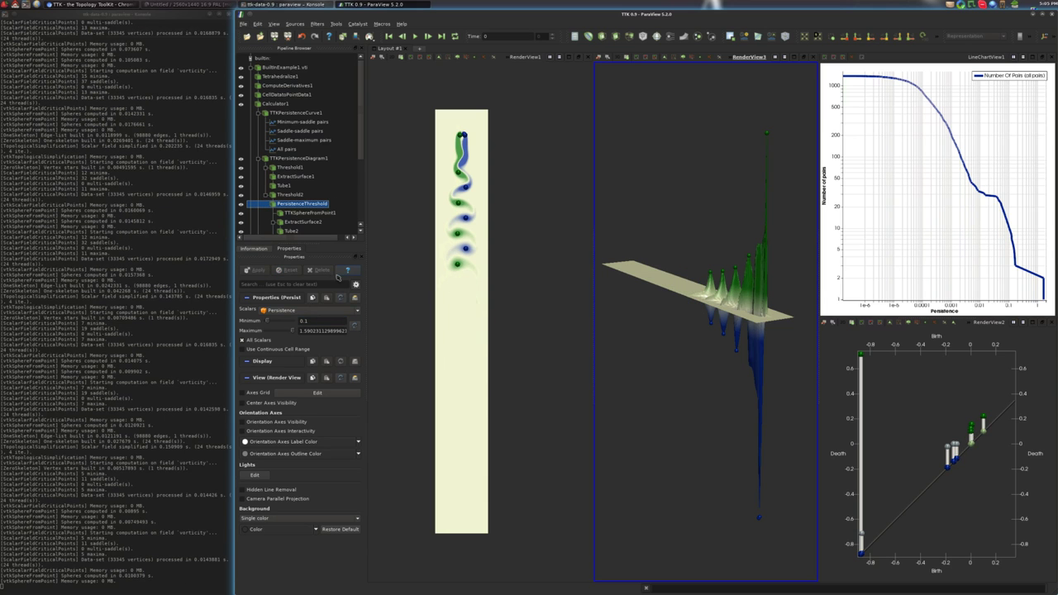
left_click(311, 322)
key("BackSpace")
type("02")
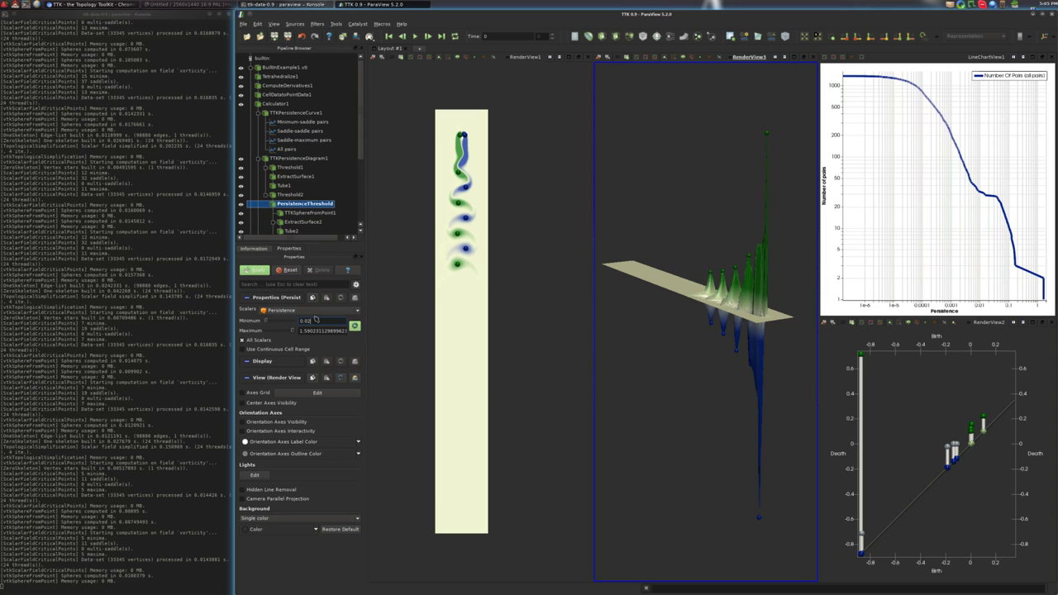
key("Return")
left_click(244, 24)
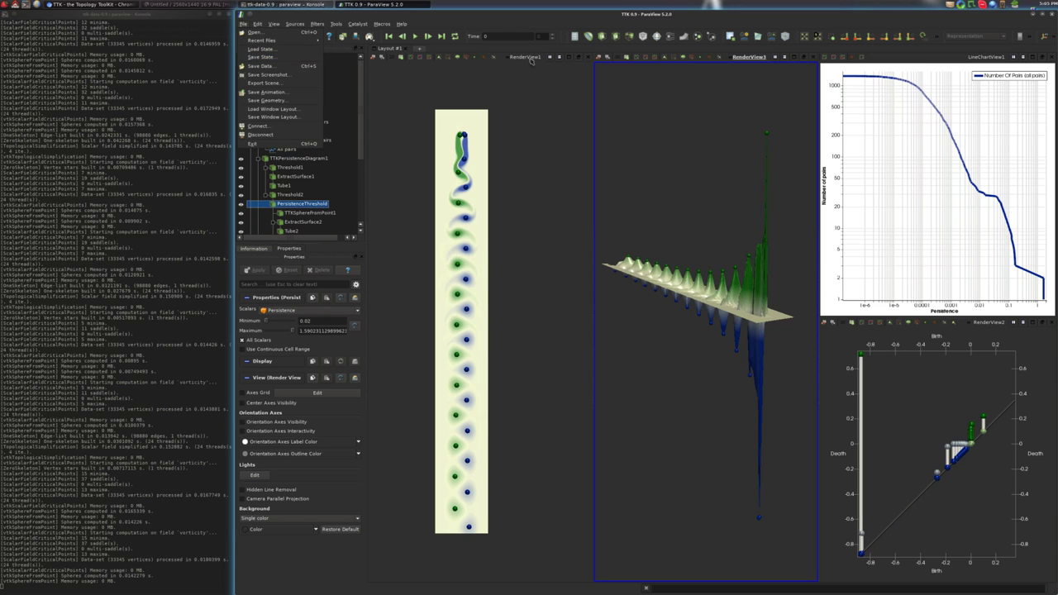
left_click(545, 96)
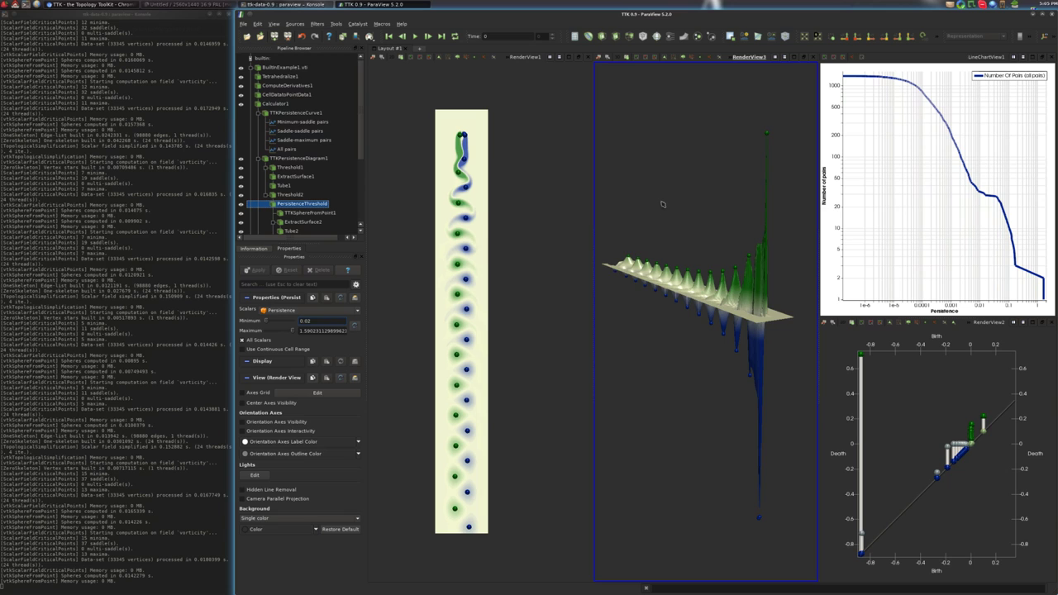
left_click_drag(662, 204, 667, 213)
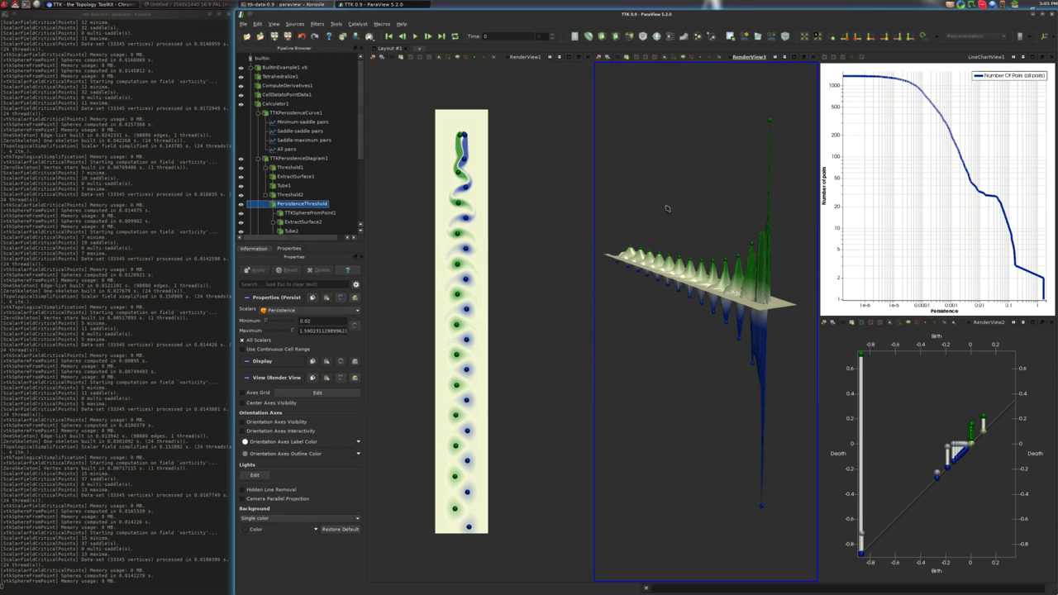